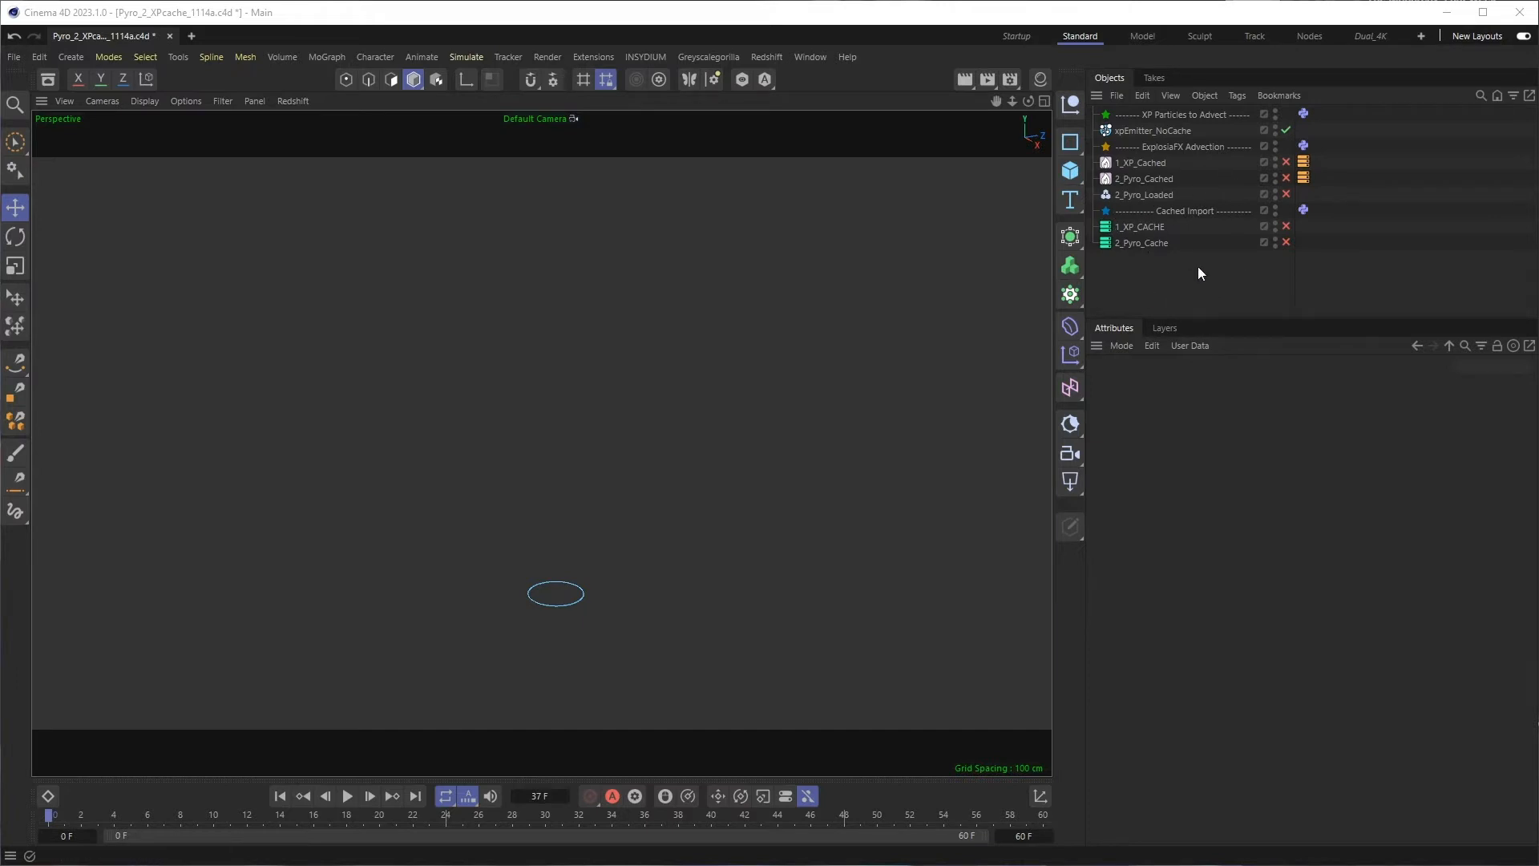
- Select the xpEmitter_NoCache emitter, play its particle simulation, and return to the first frame
left_click(1146, 132)
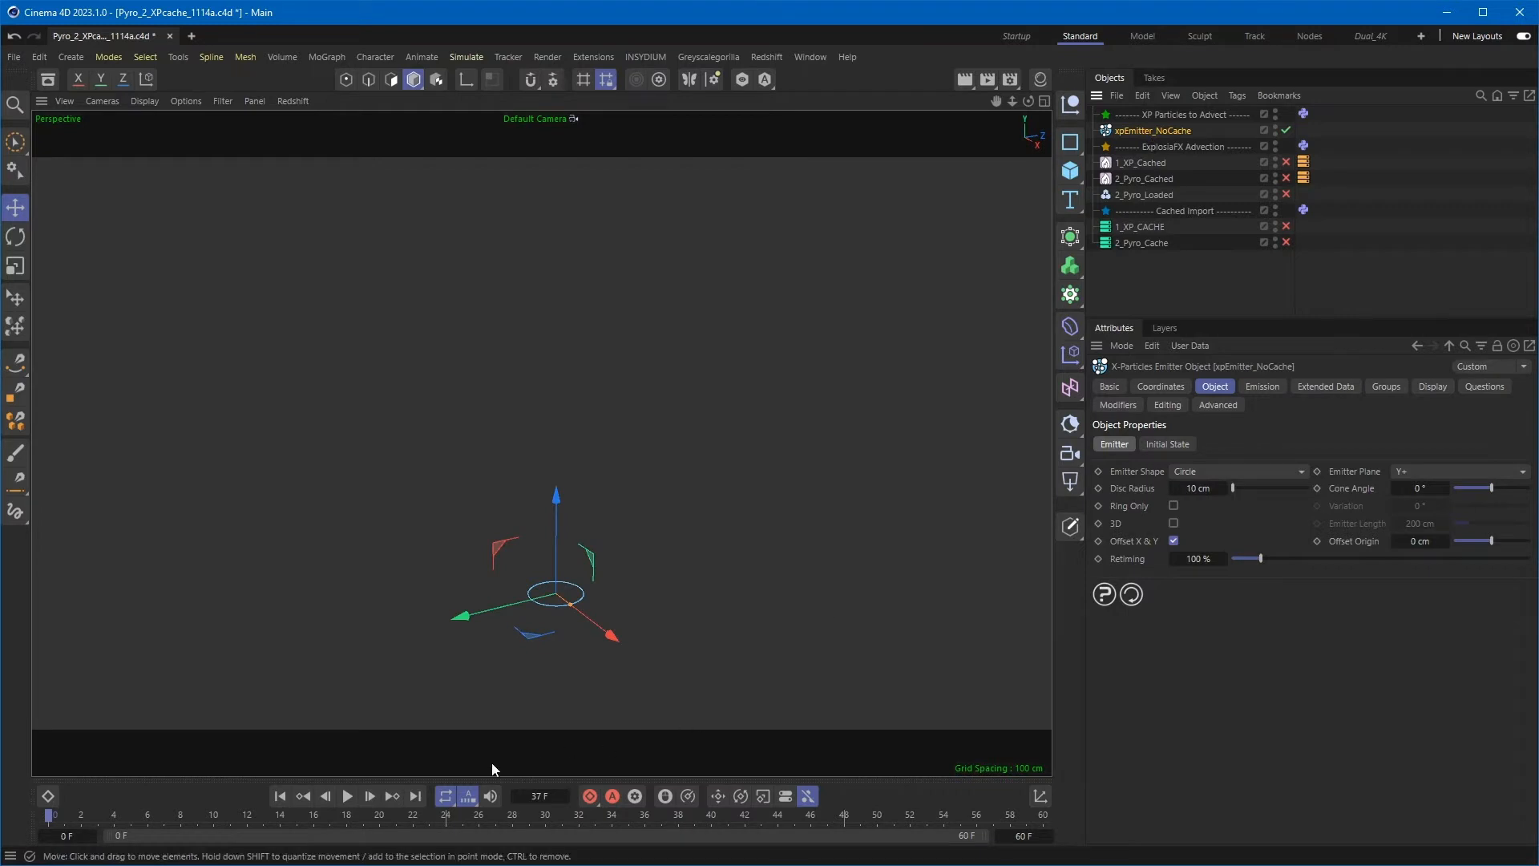
left_click(347, 798)
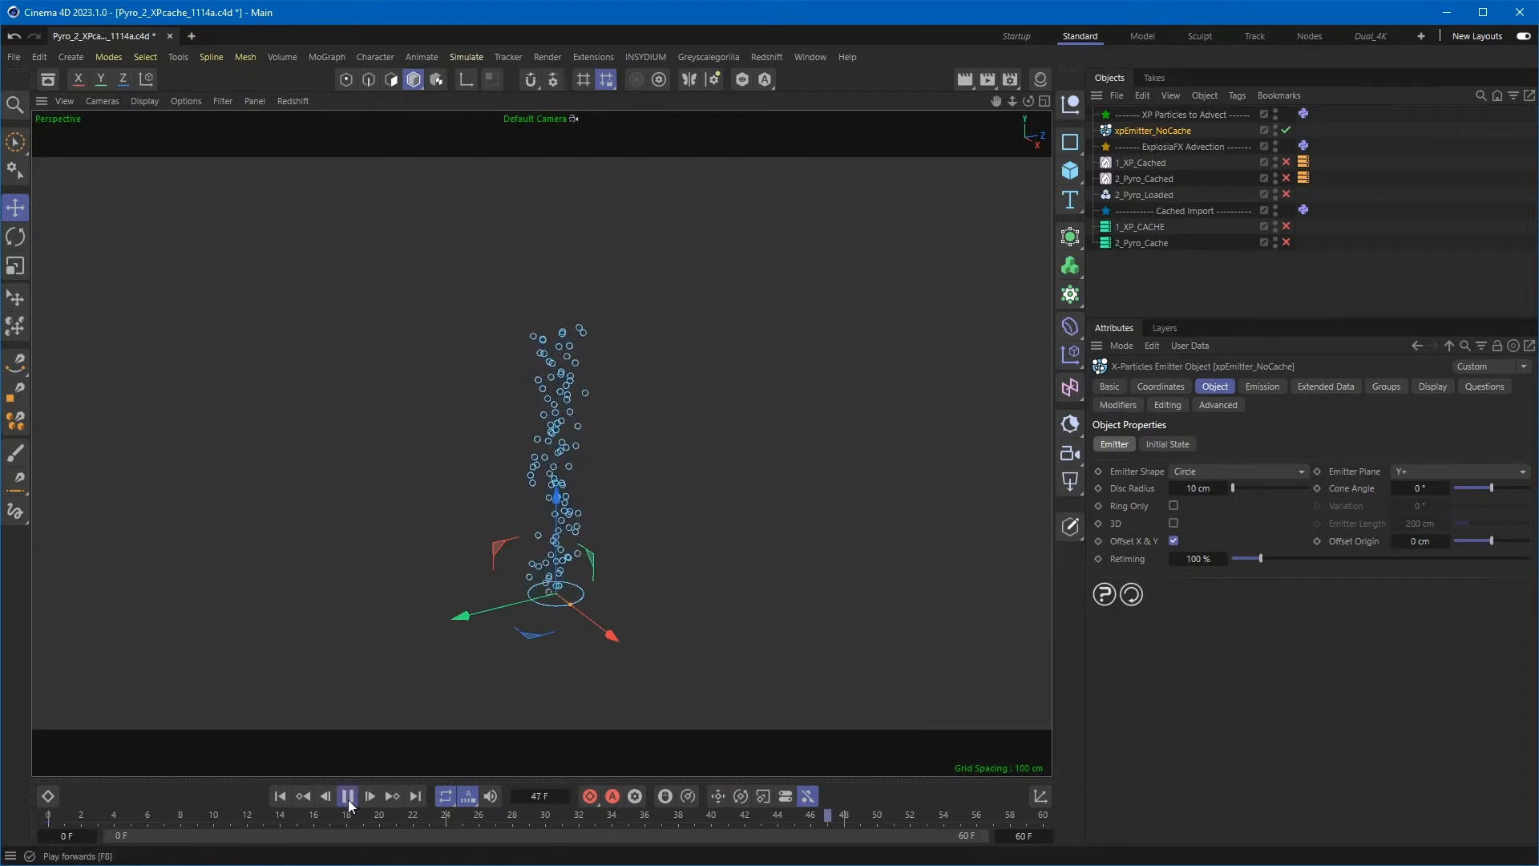
left_click(347, 796)
left_click(279, 796)
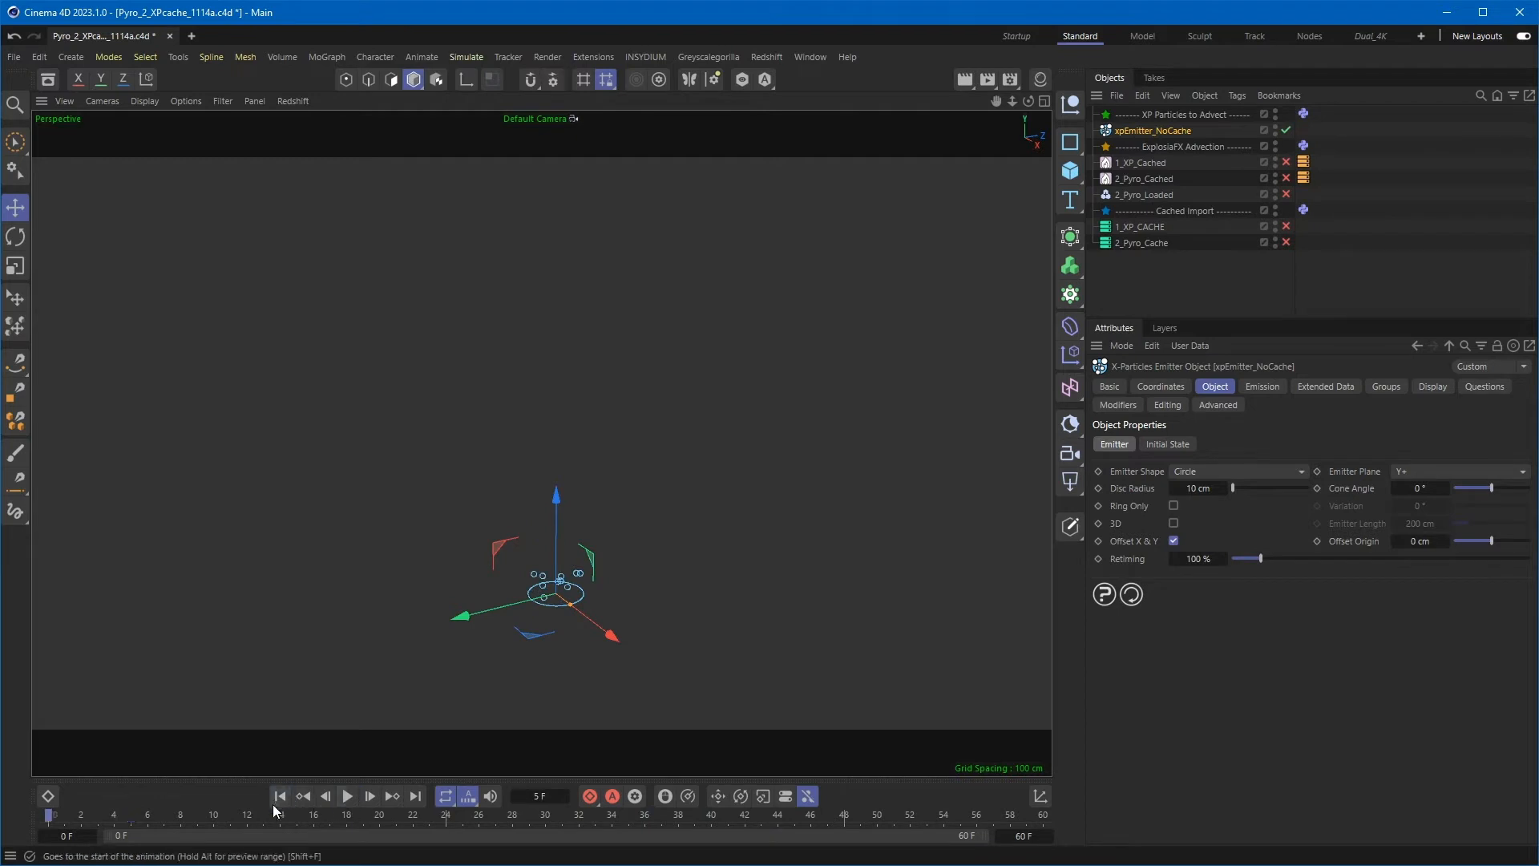
- Enable the 1_XP_Cached ExplosiaFX object and its 1_XP_CACHE cache, and play the simulation with the emitter's particles
left_click(1138, 165)
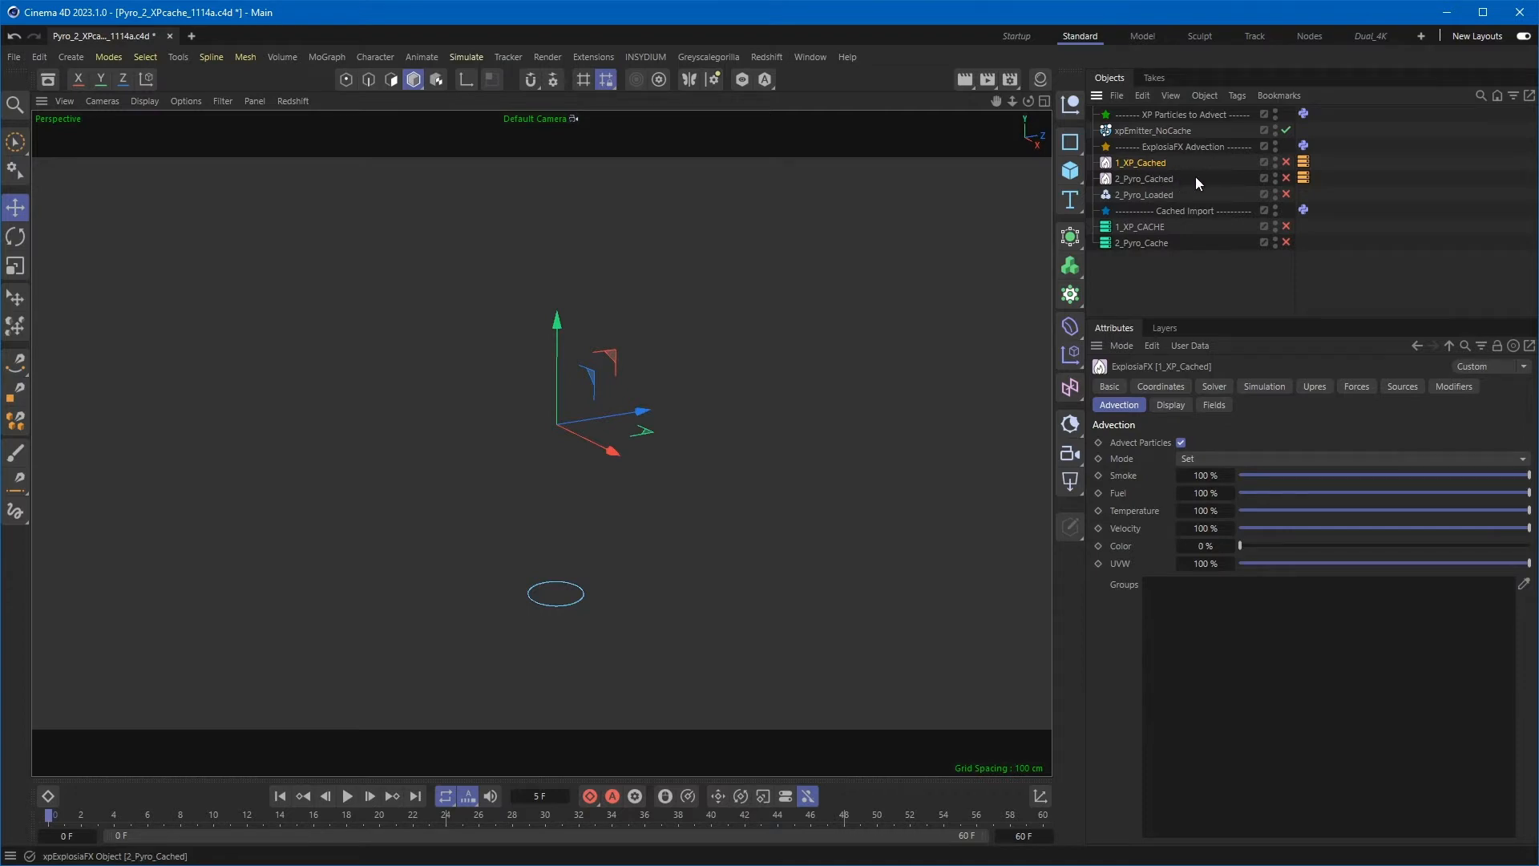
left_click(1286, 162)
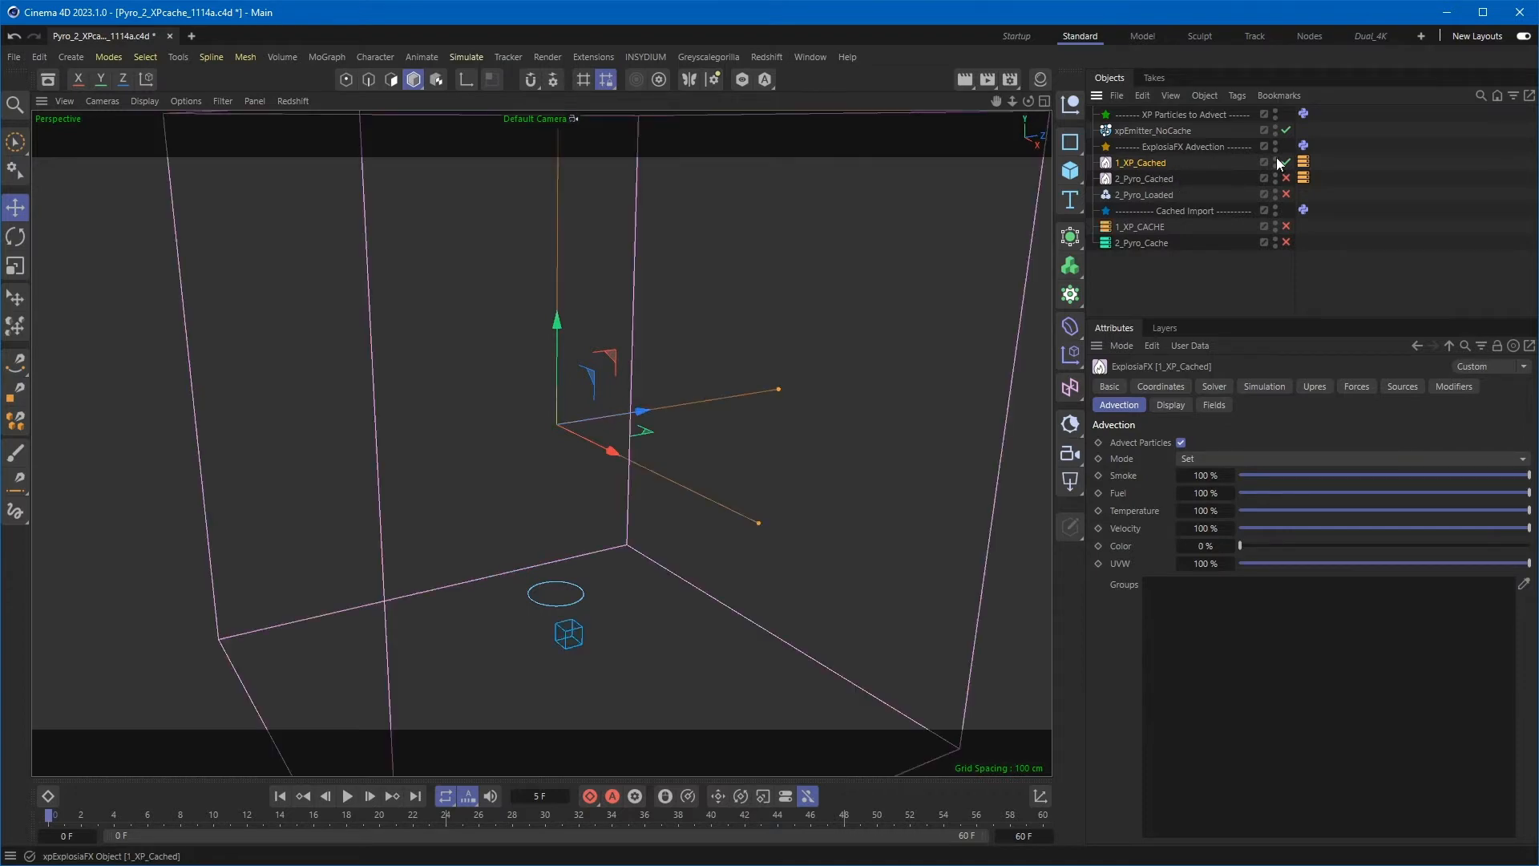
left_click(1132, 226)
left_click(1286, 227)
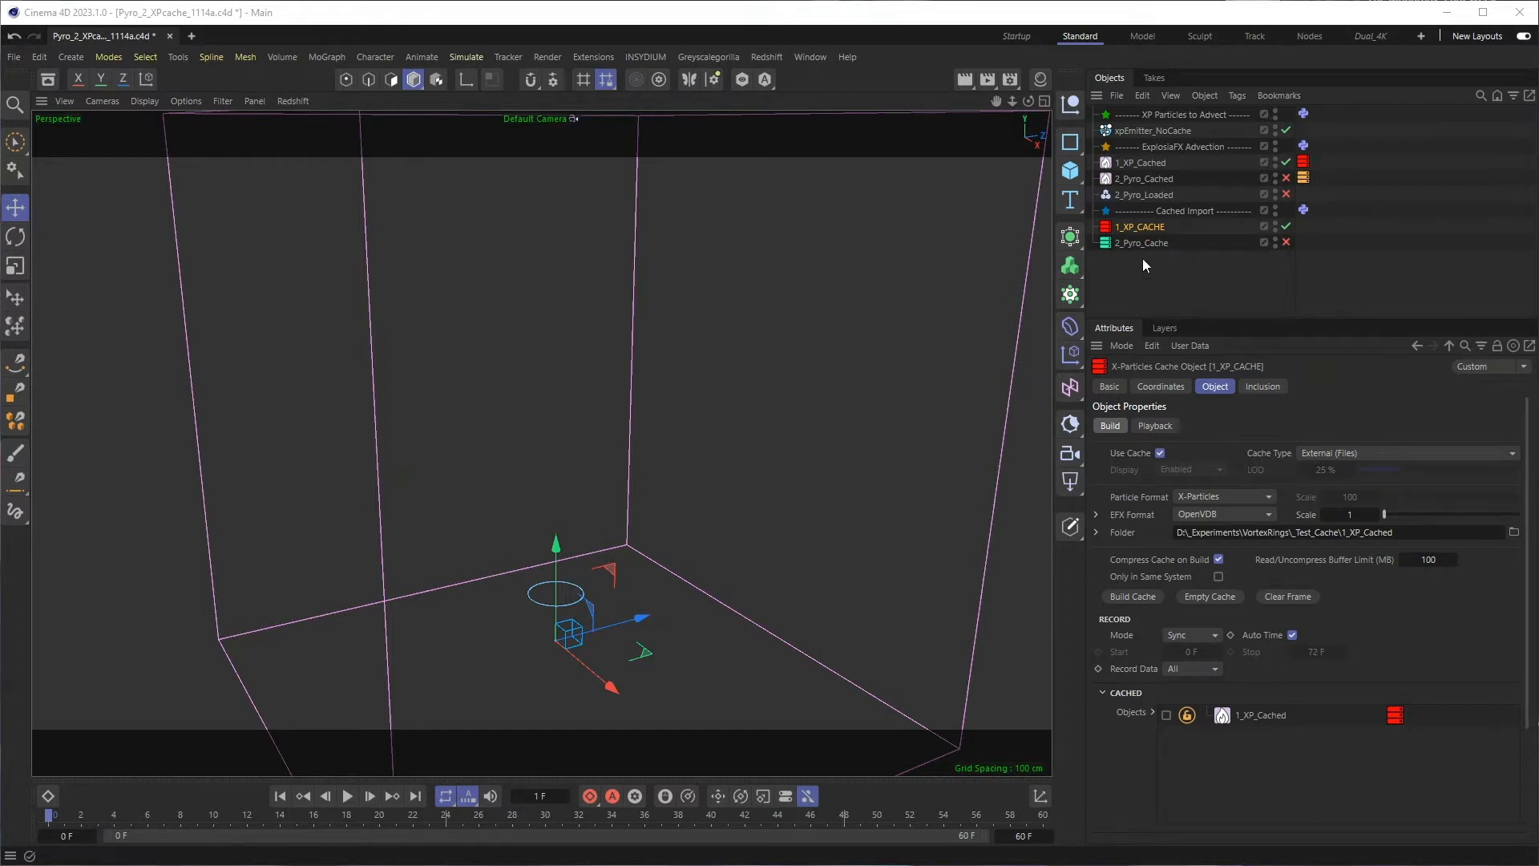
left_click(1142, 230)
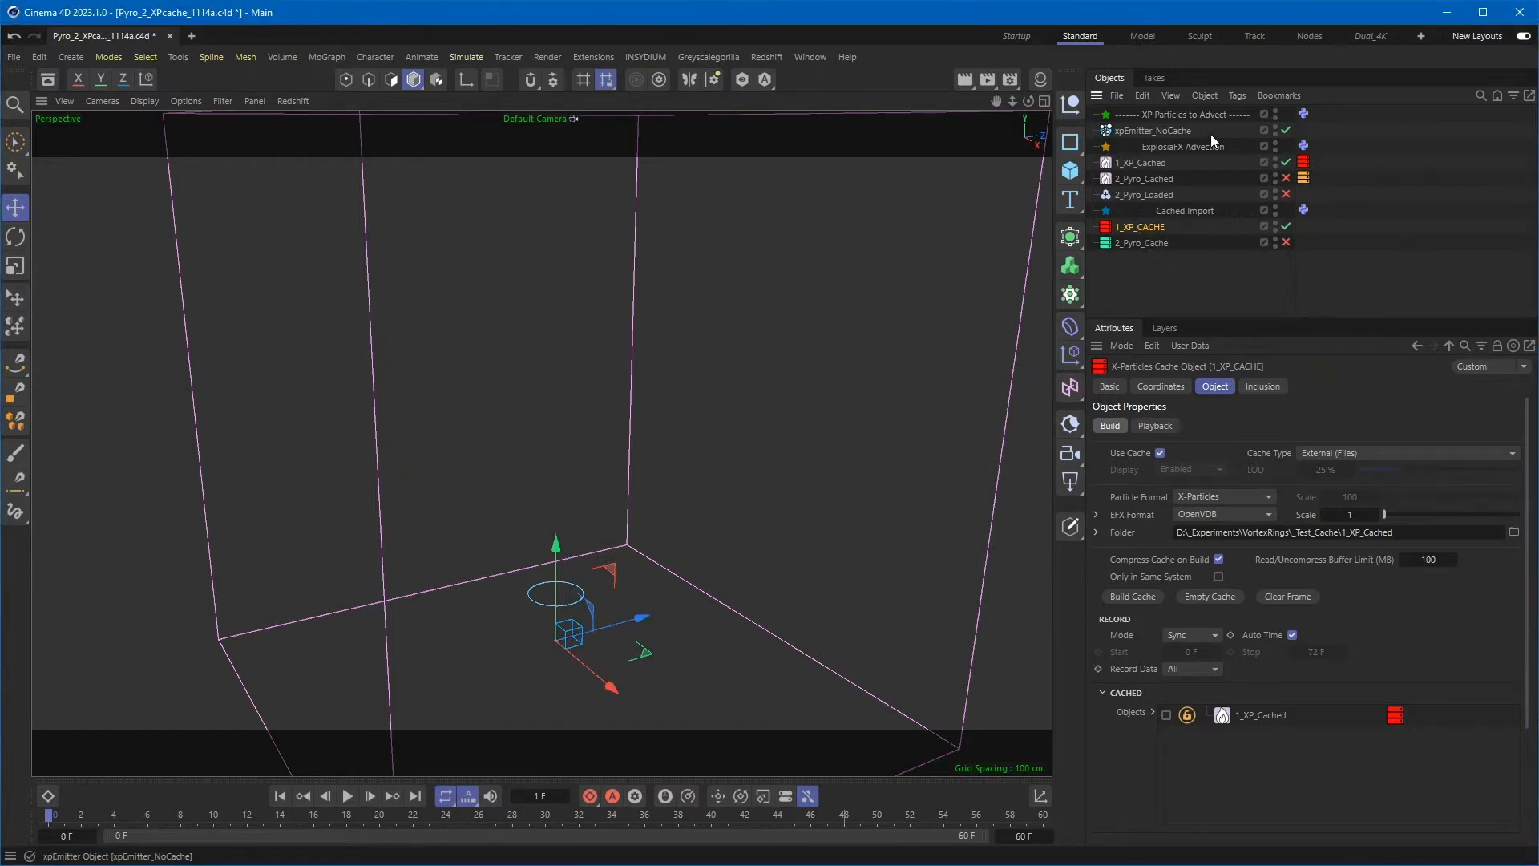
left_click(347, 797)
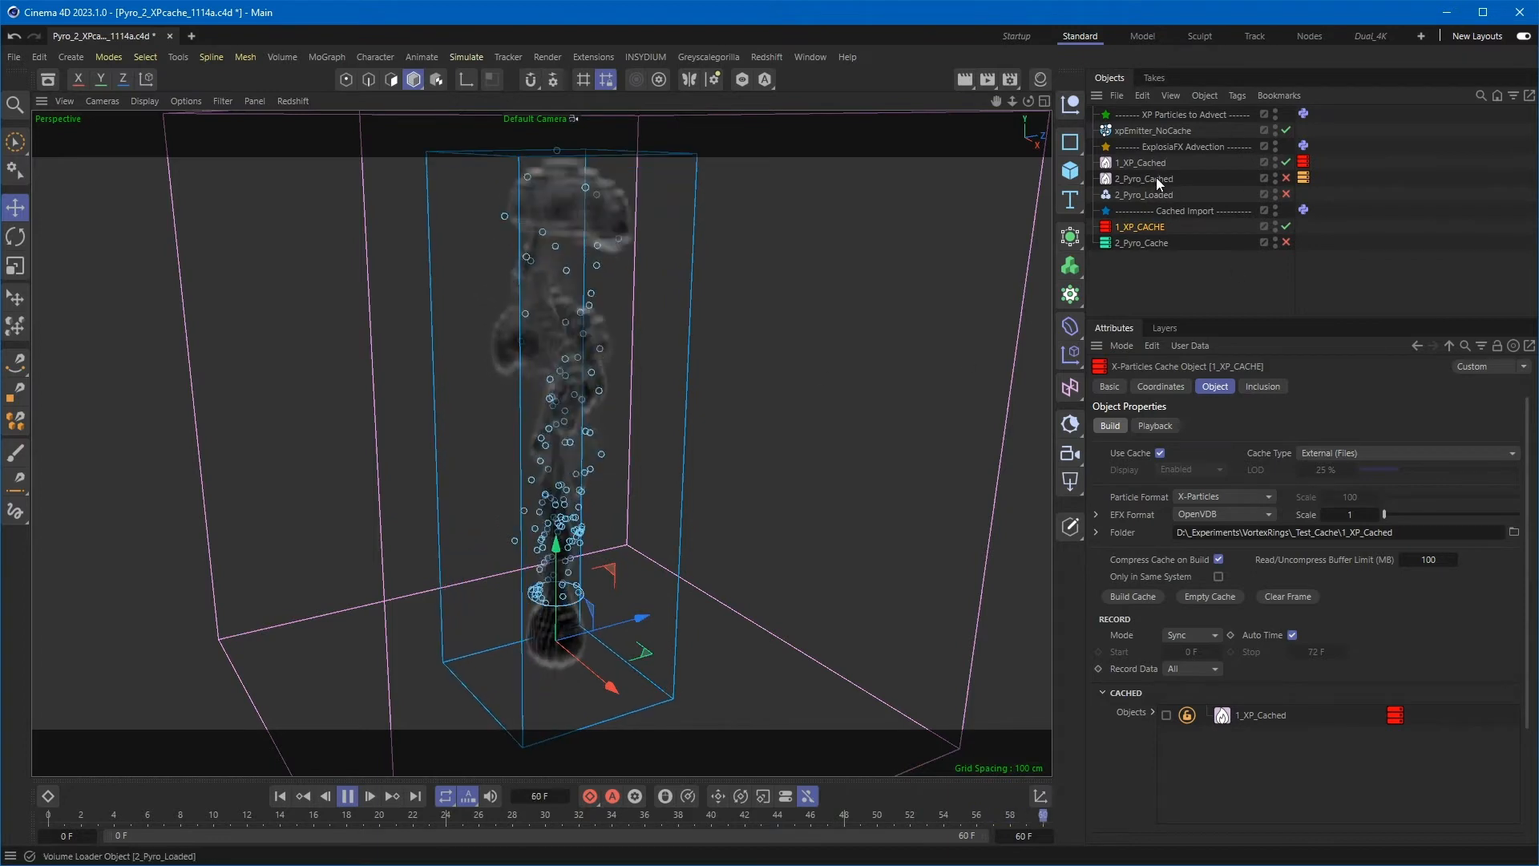
- Turn Advect Particles off and back on for 1_XP_Cached during playback to compare the particle motion
left_click(1138, 164)
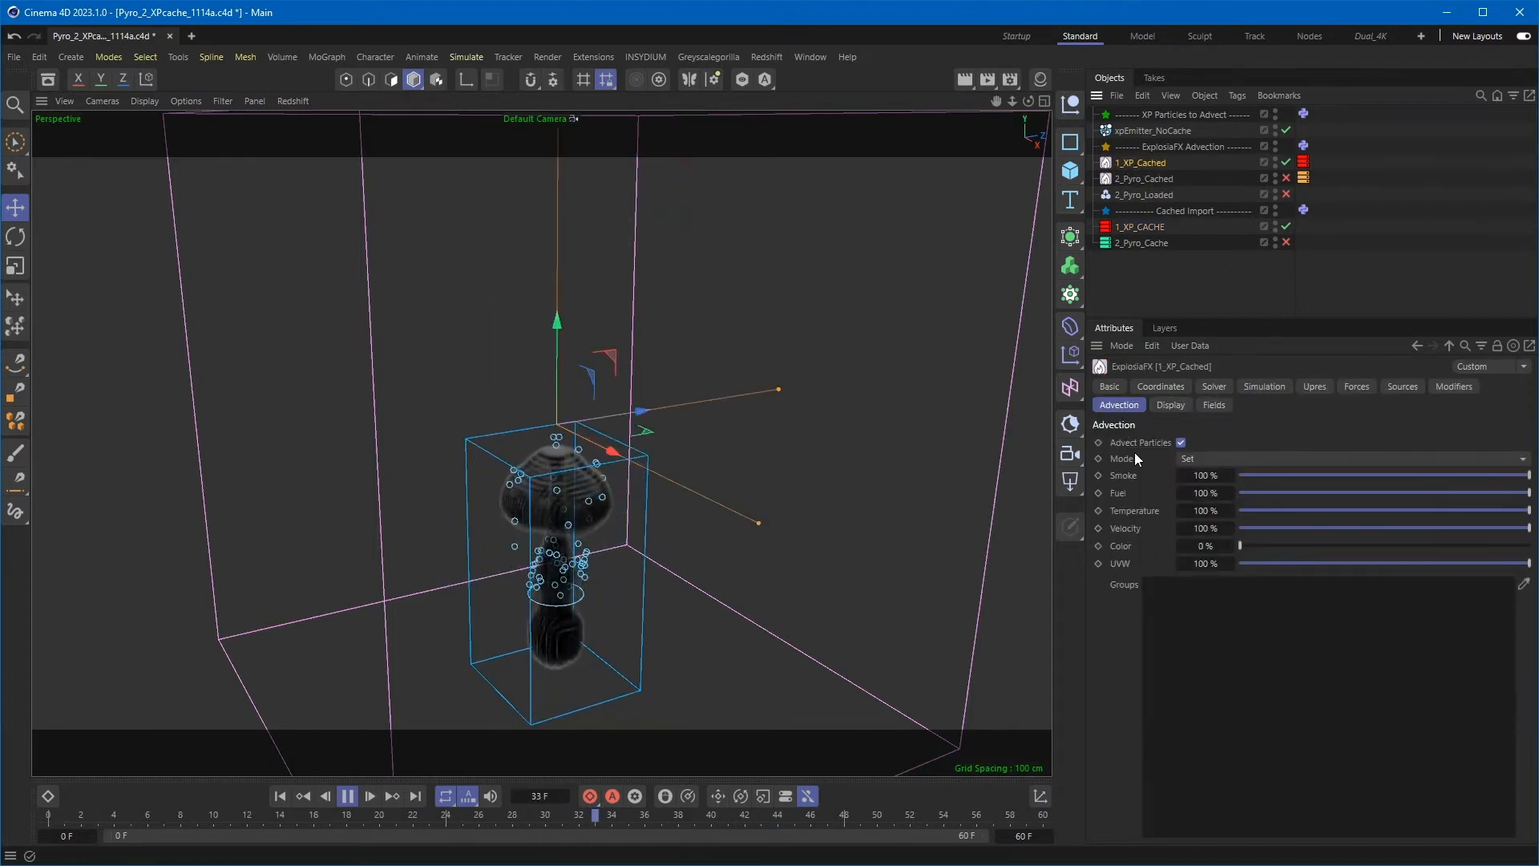
left_click(1182, 442)
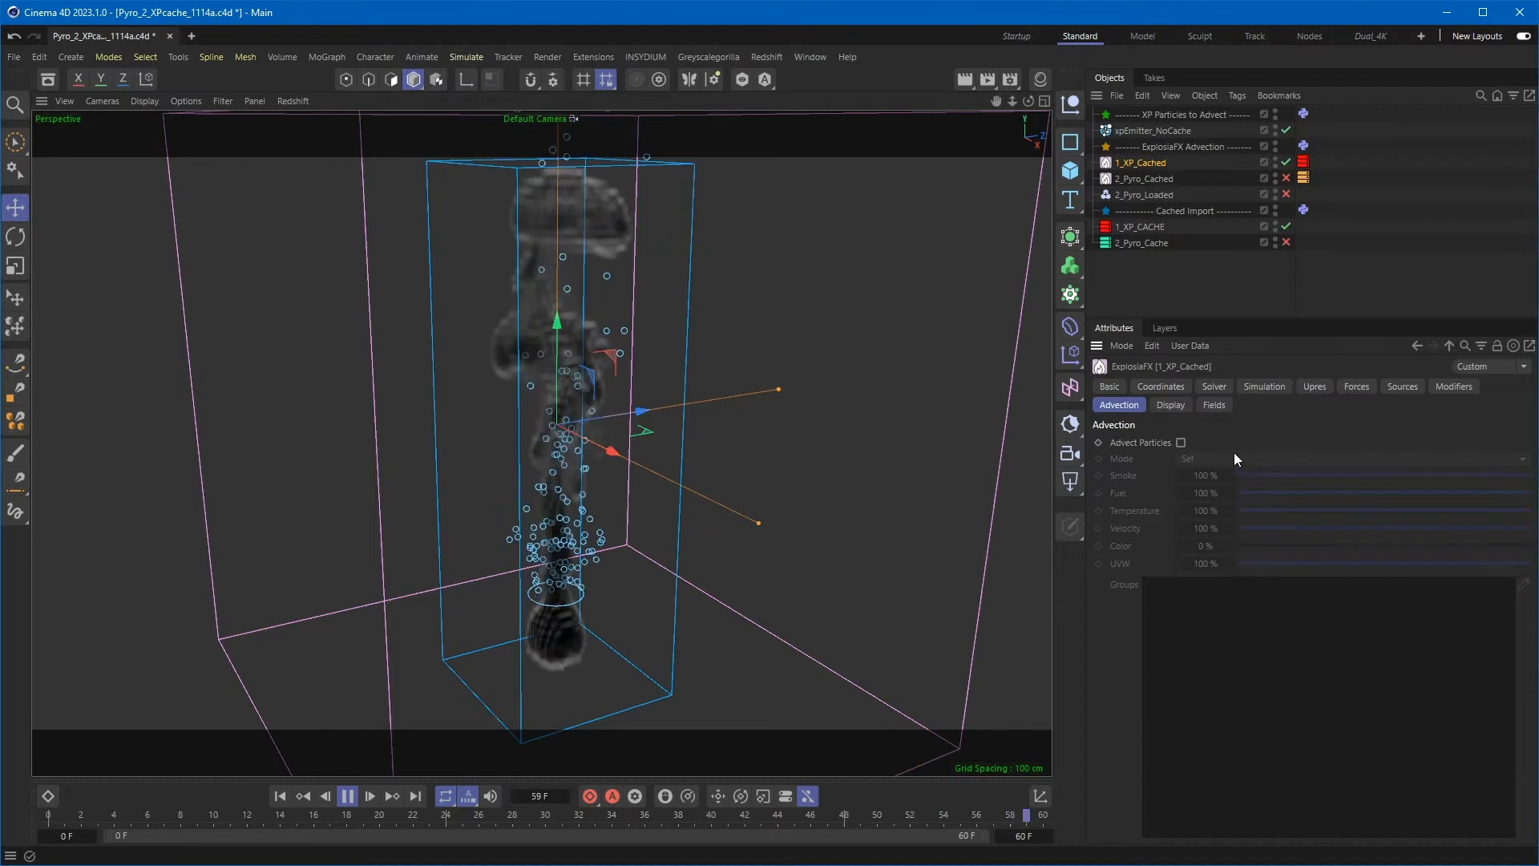
left_click(1181, 443)
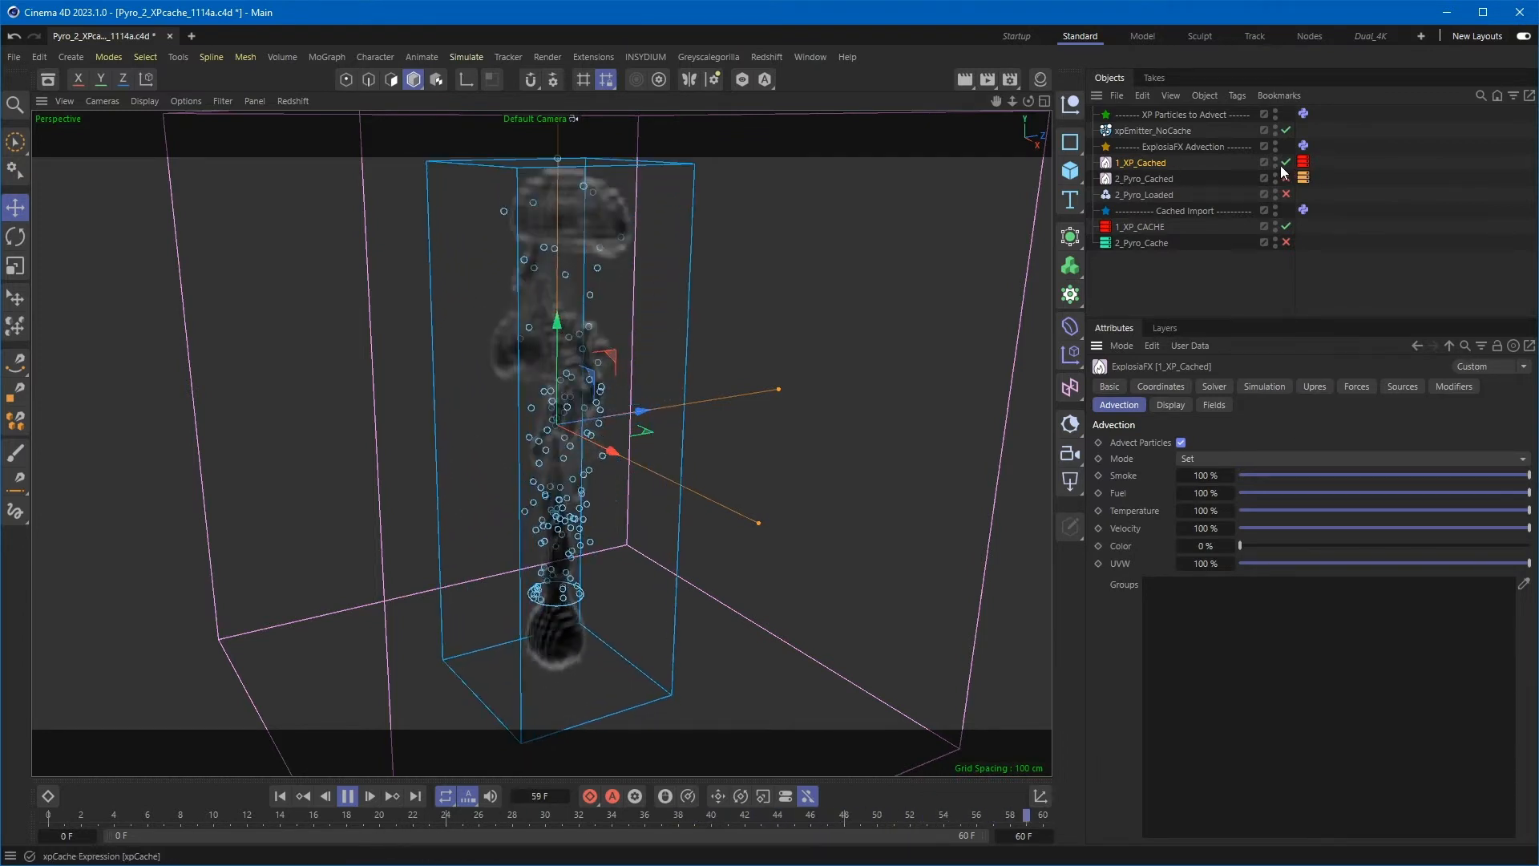
- Disable the 1_XP_CACHE cache object and the 1_XP_Cached ExplosiaFX object
left_click(1155, 227)
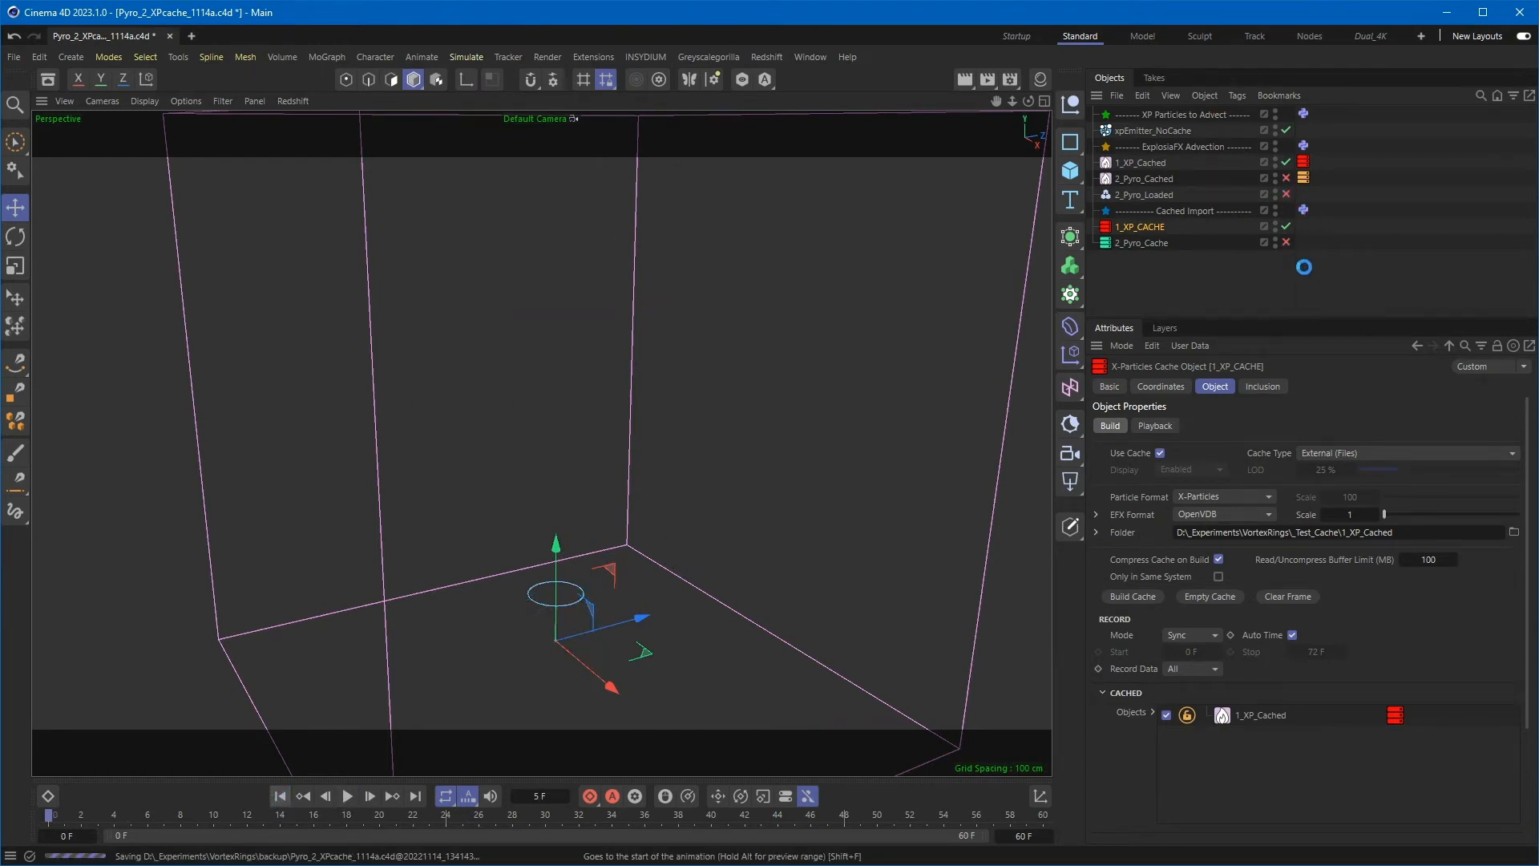
left_click(1286, 226)
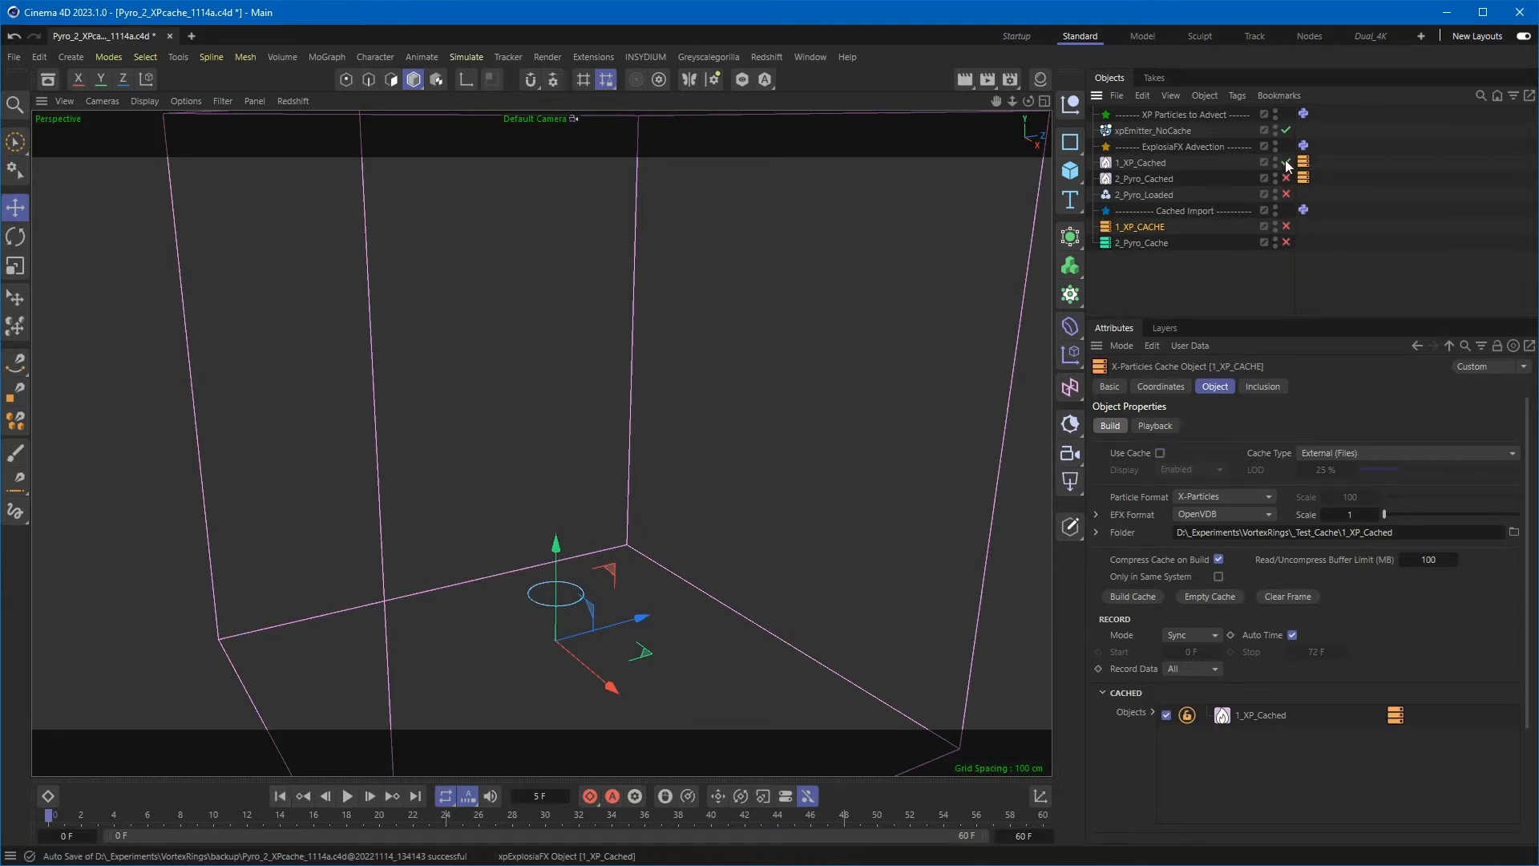
left_click(1287, 162)
- Enable the 2_Pyro_Loaded volume loader without its temperature grid, and play the loaded smoke before returning to the first frame
left_click(1139, 195)
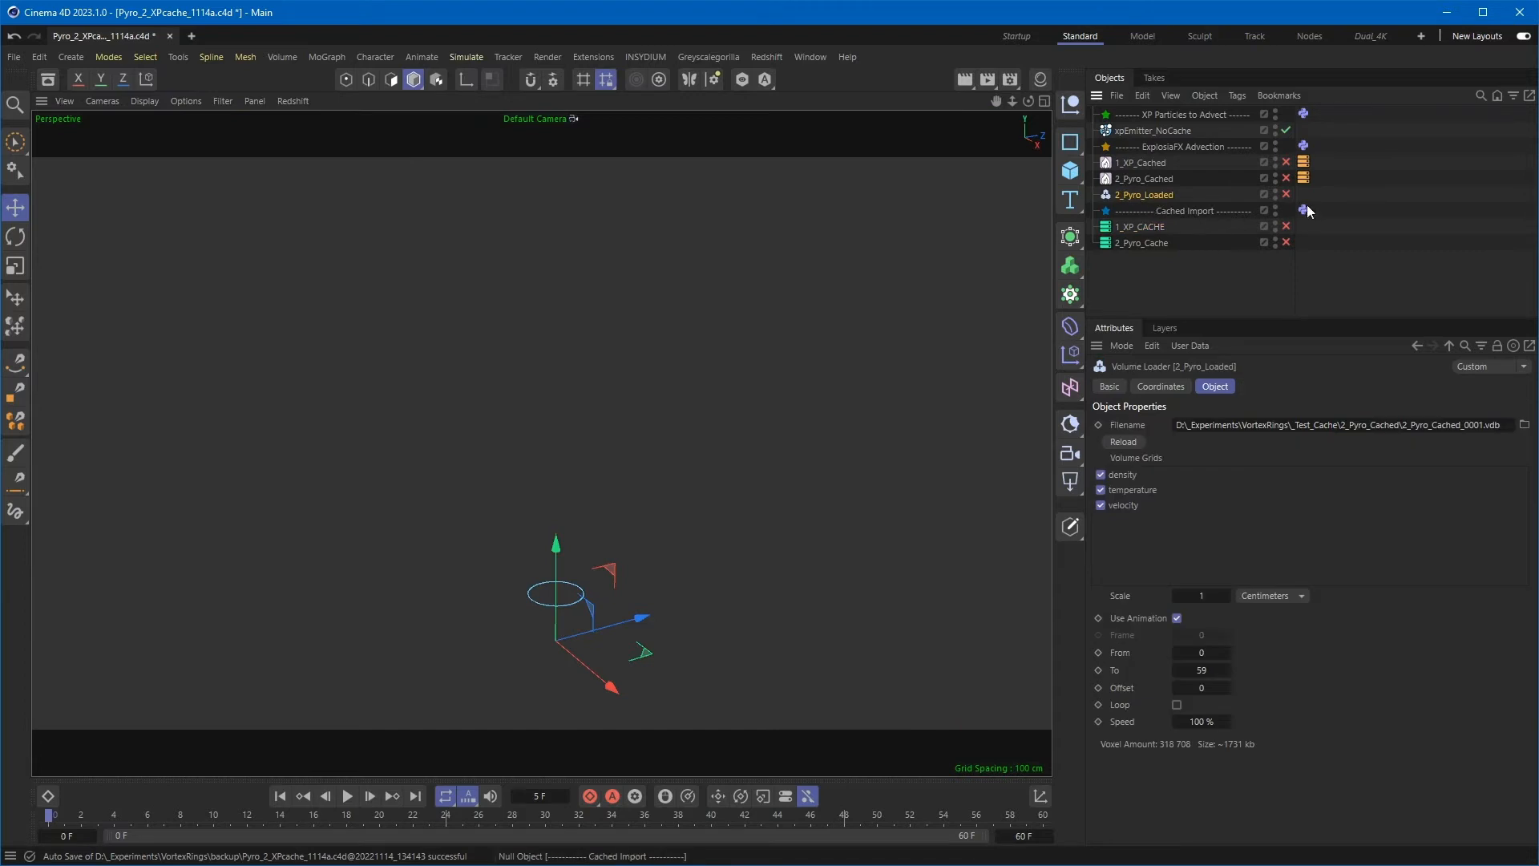
left_click(1286, 195)
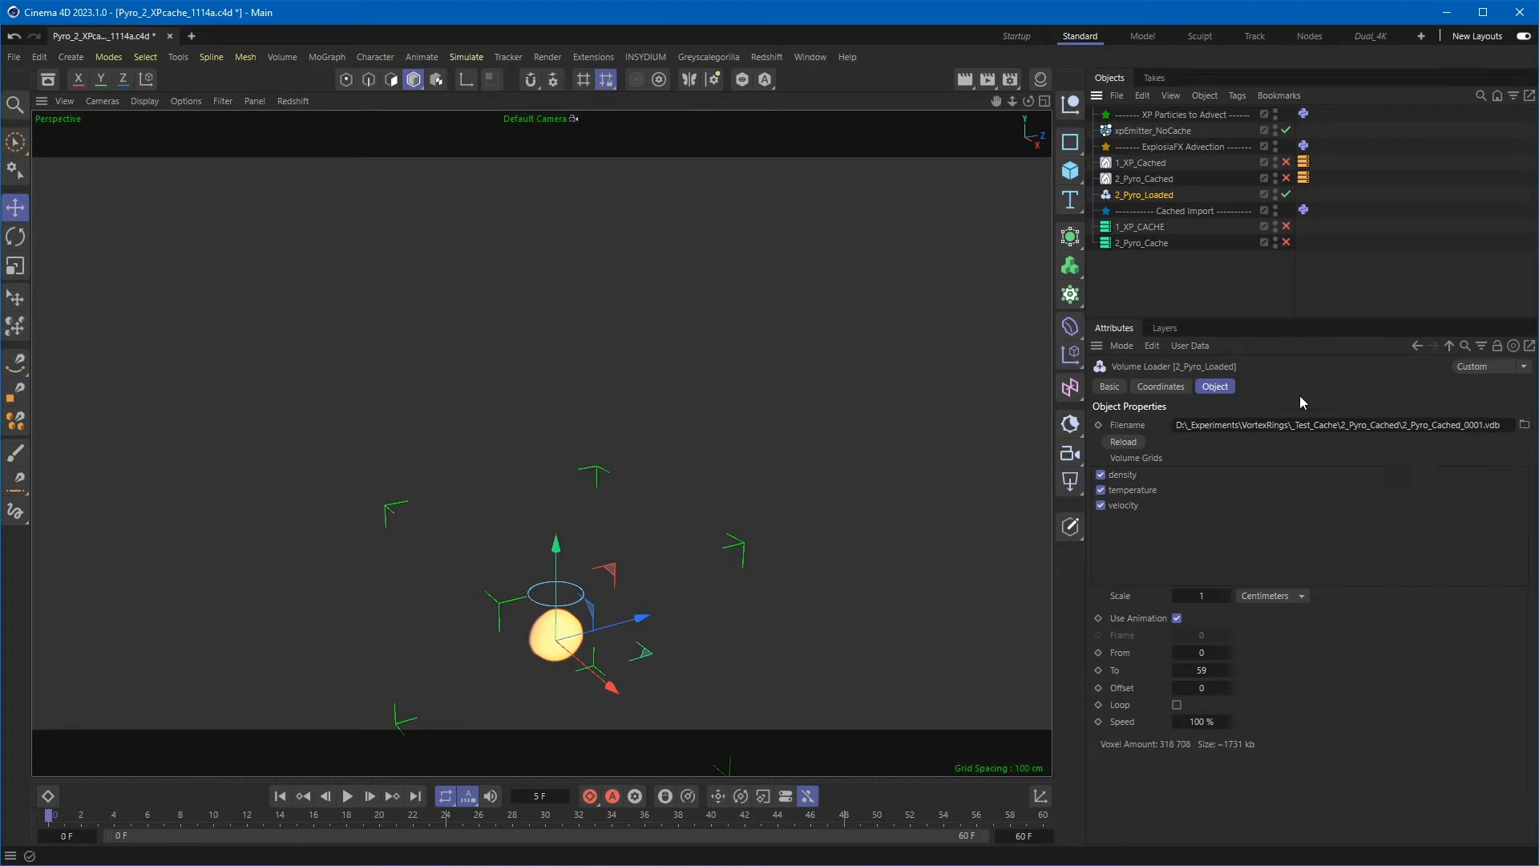
left_click(1102, 490)
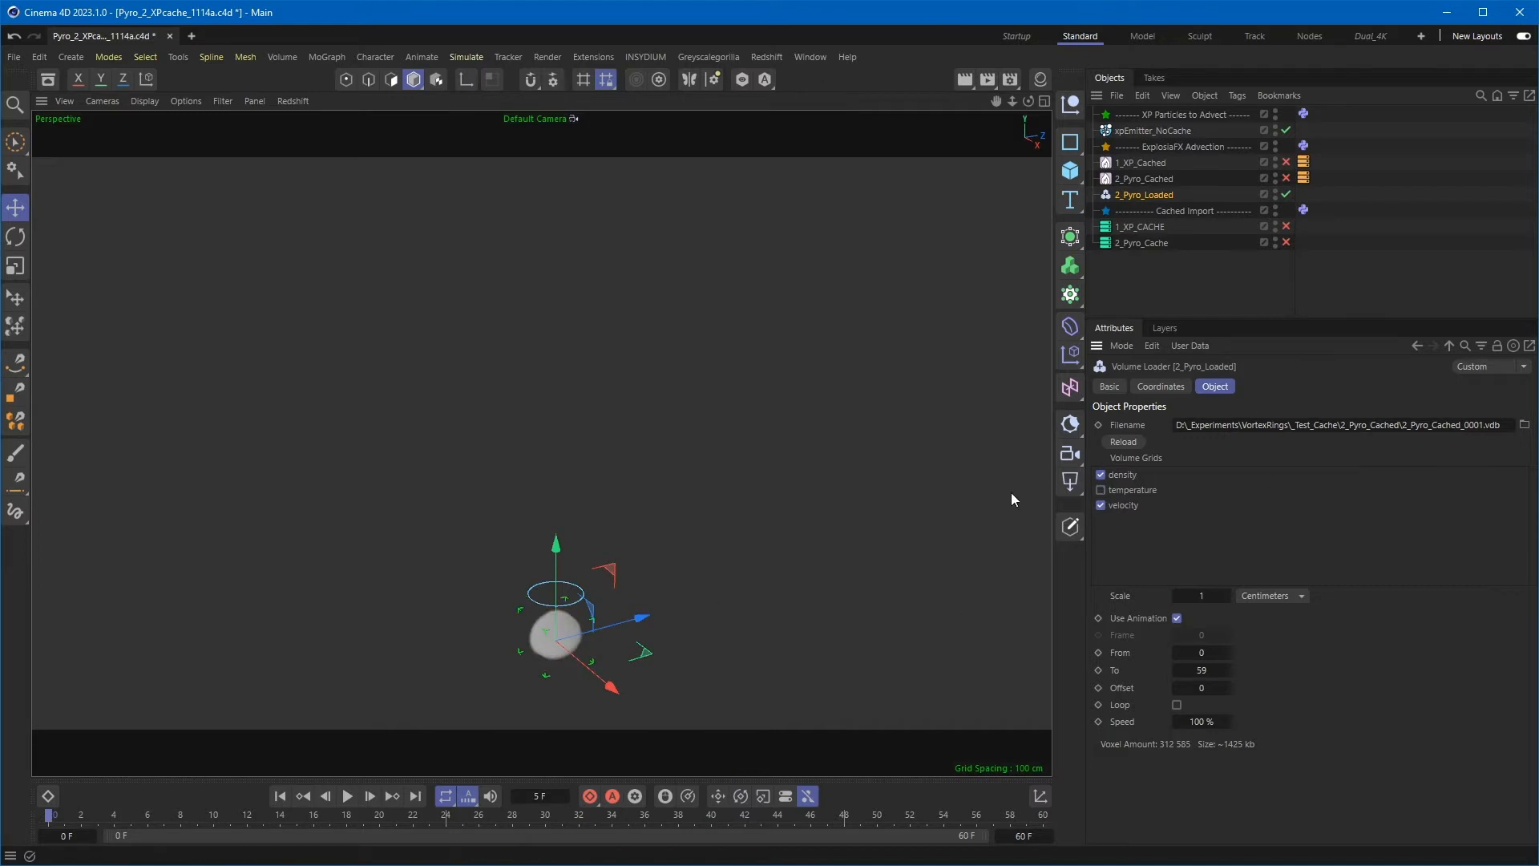
left_click(348, 797)
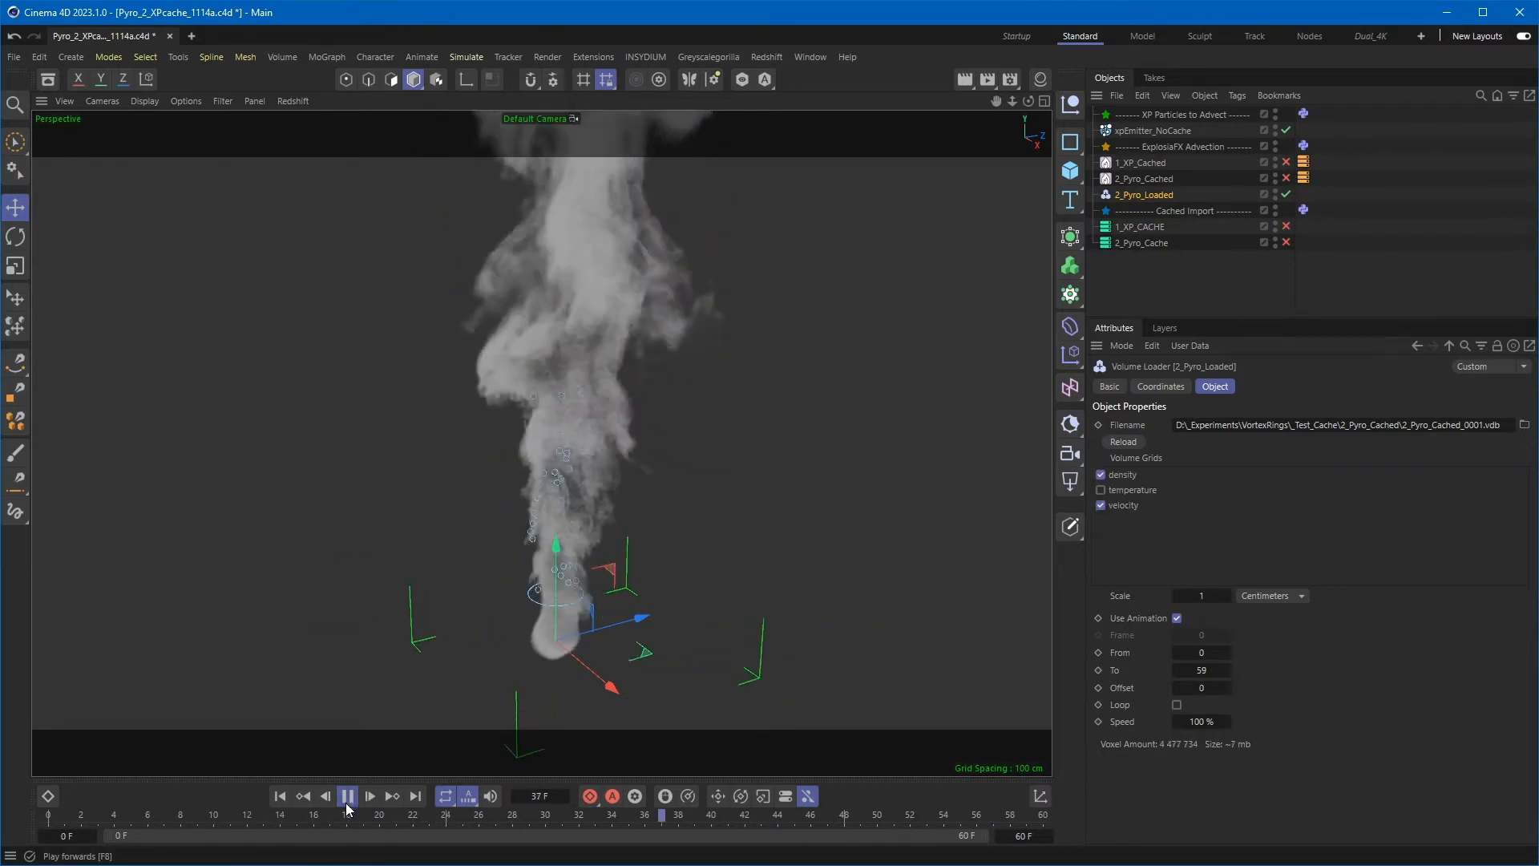
left_click(285, 797)
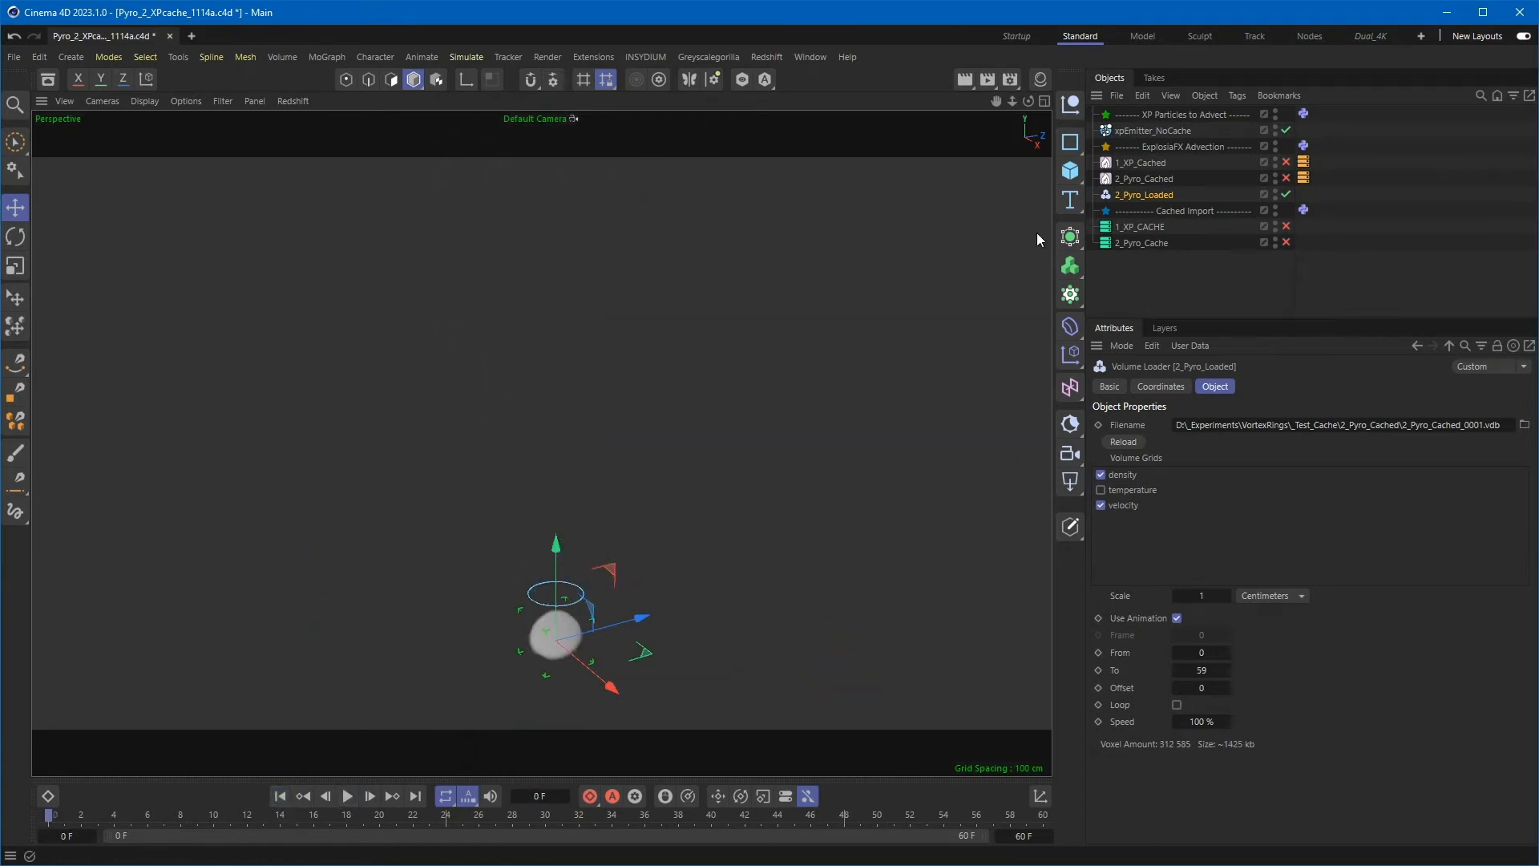
- Disable 2_Pyro_Loaded, enable the 2_Pyro_Cached ExplosiaFX object with its 2_Pyro_Cache cache instead, and test the playback
left_click(1287, 194)
left_click(1147, 179)
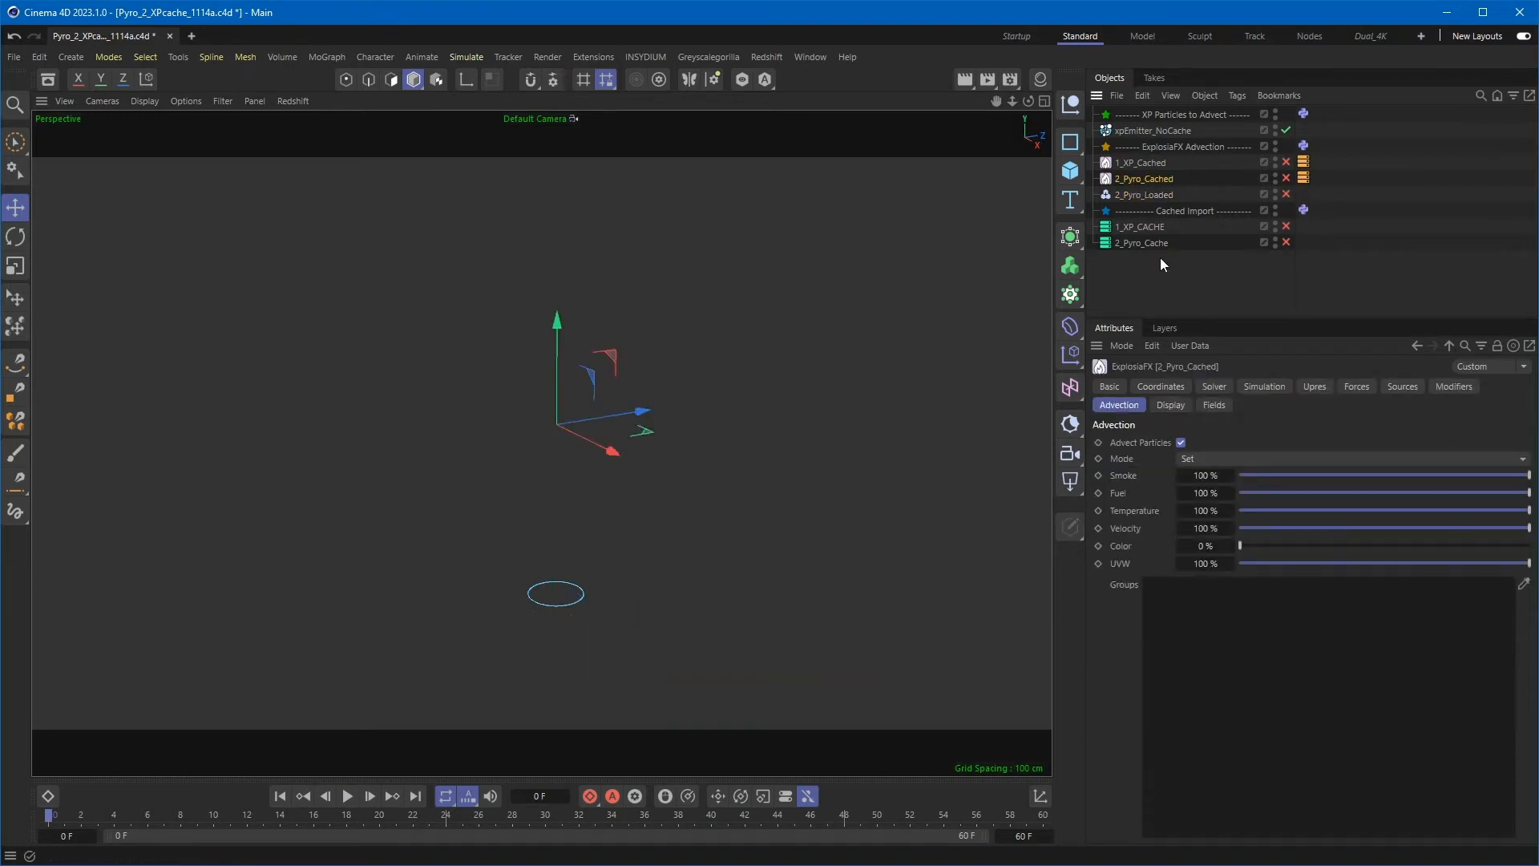
left_click(1287, 178)
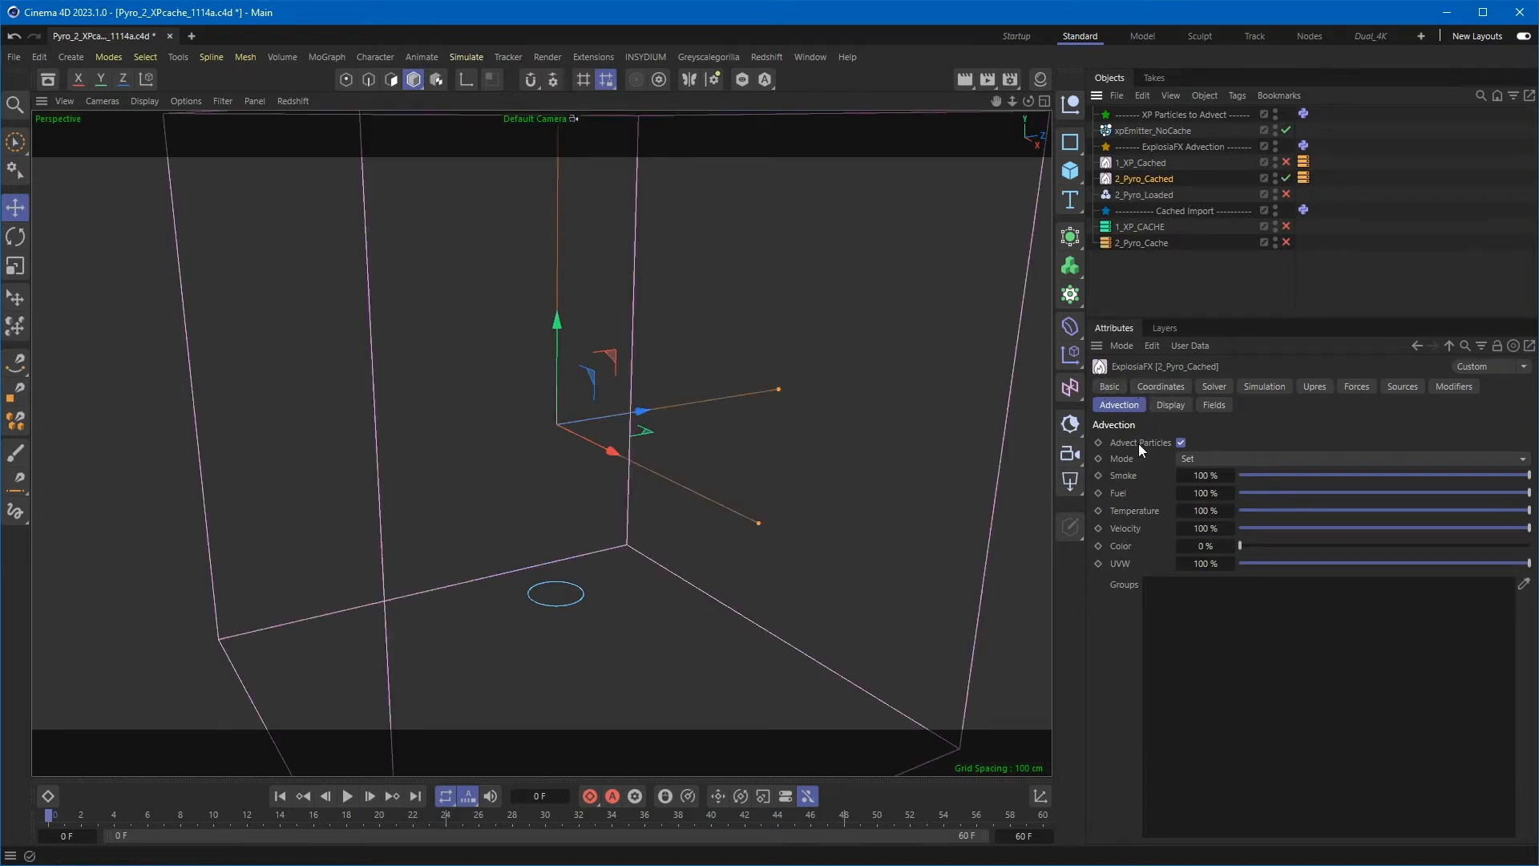
left_click(1138, 242)
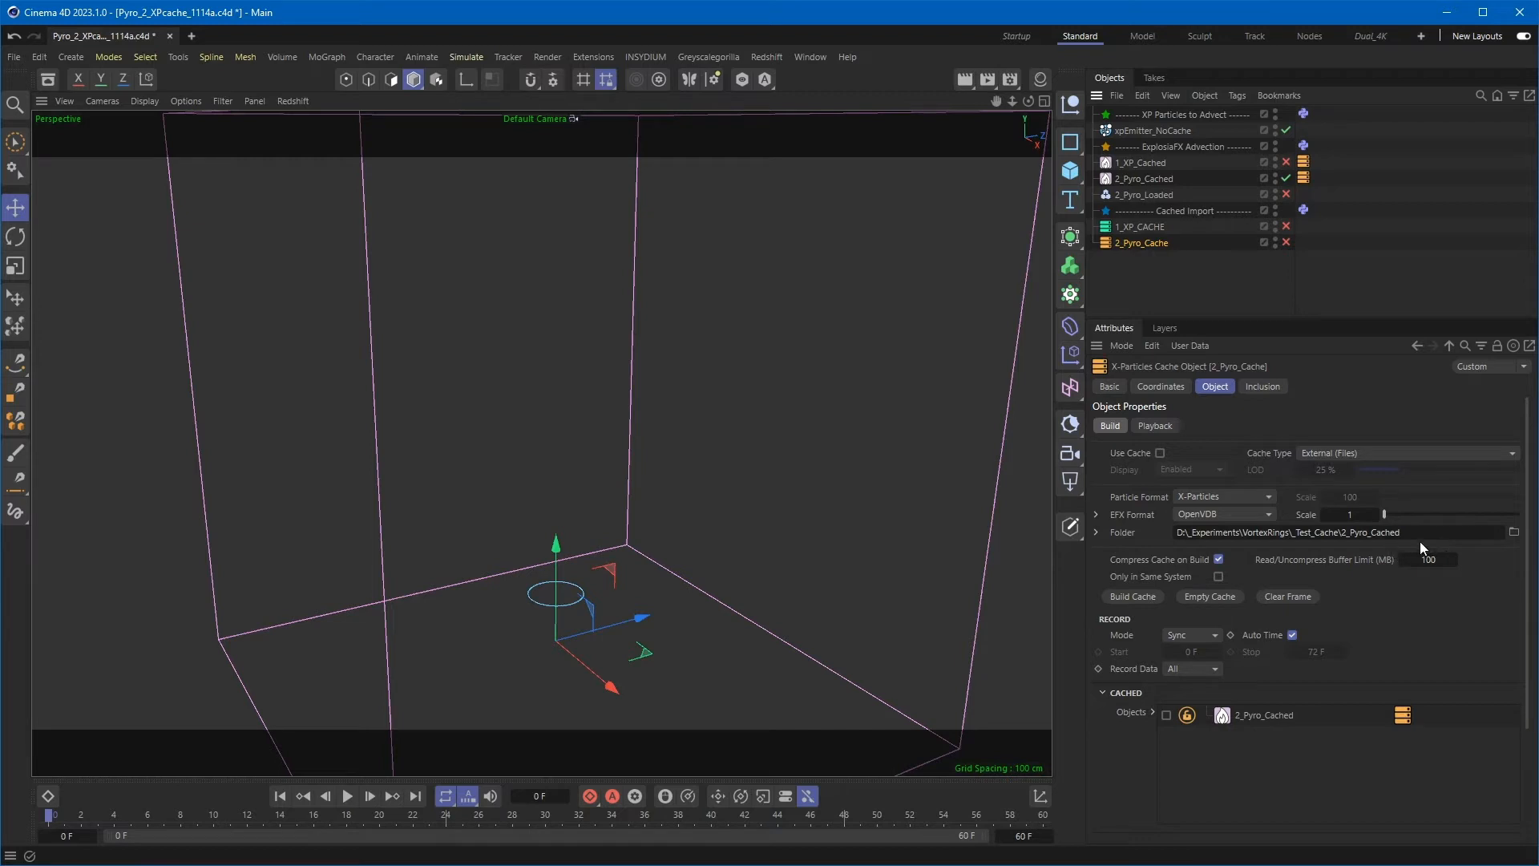
left_click(1286, 242)
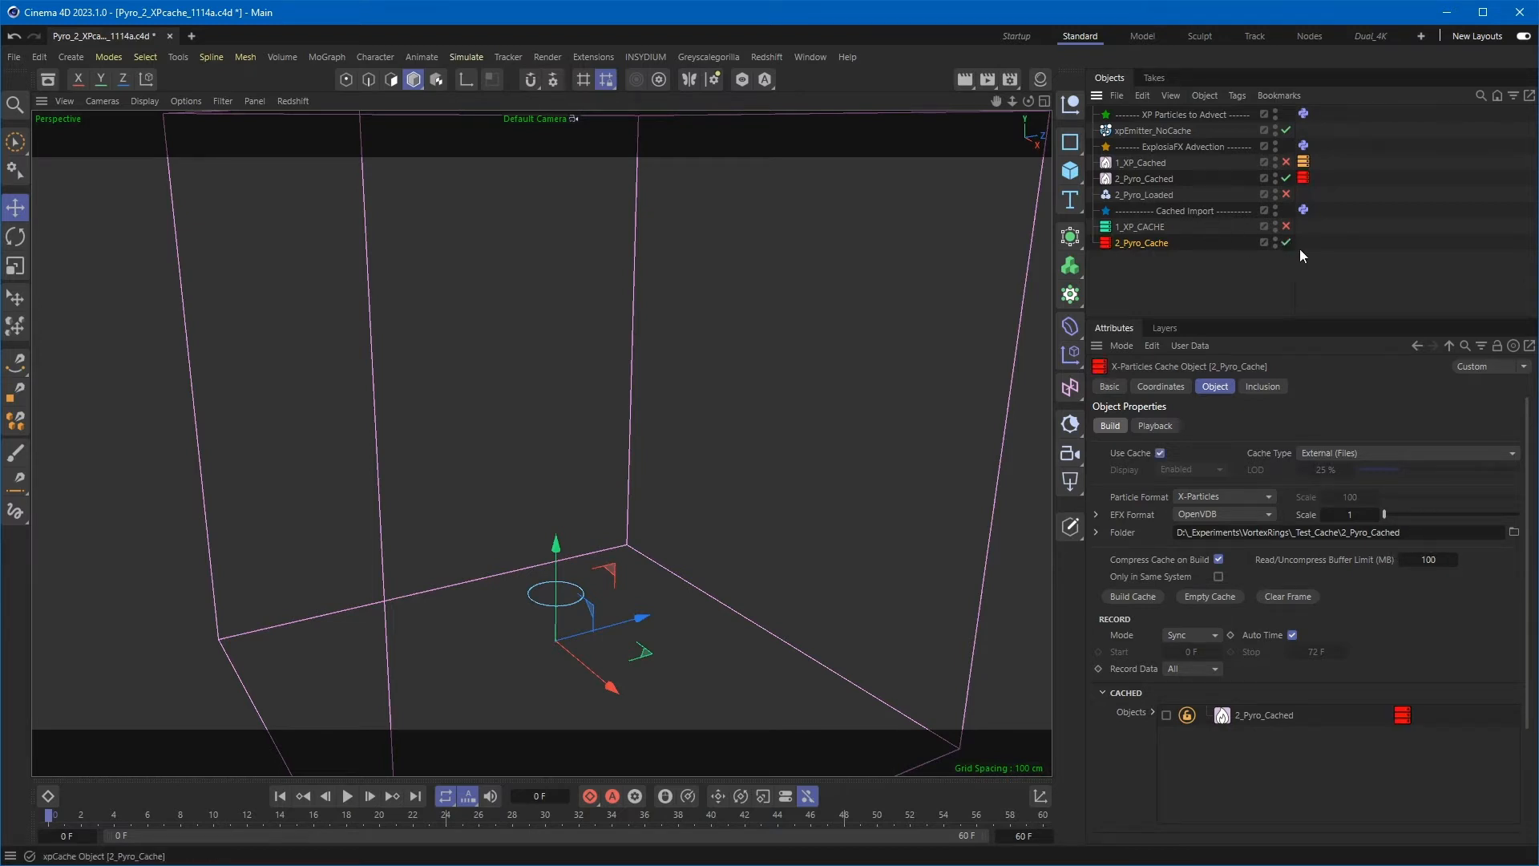
left_click(350, 797)
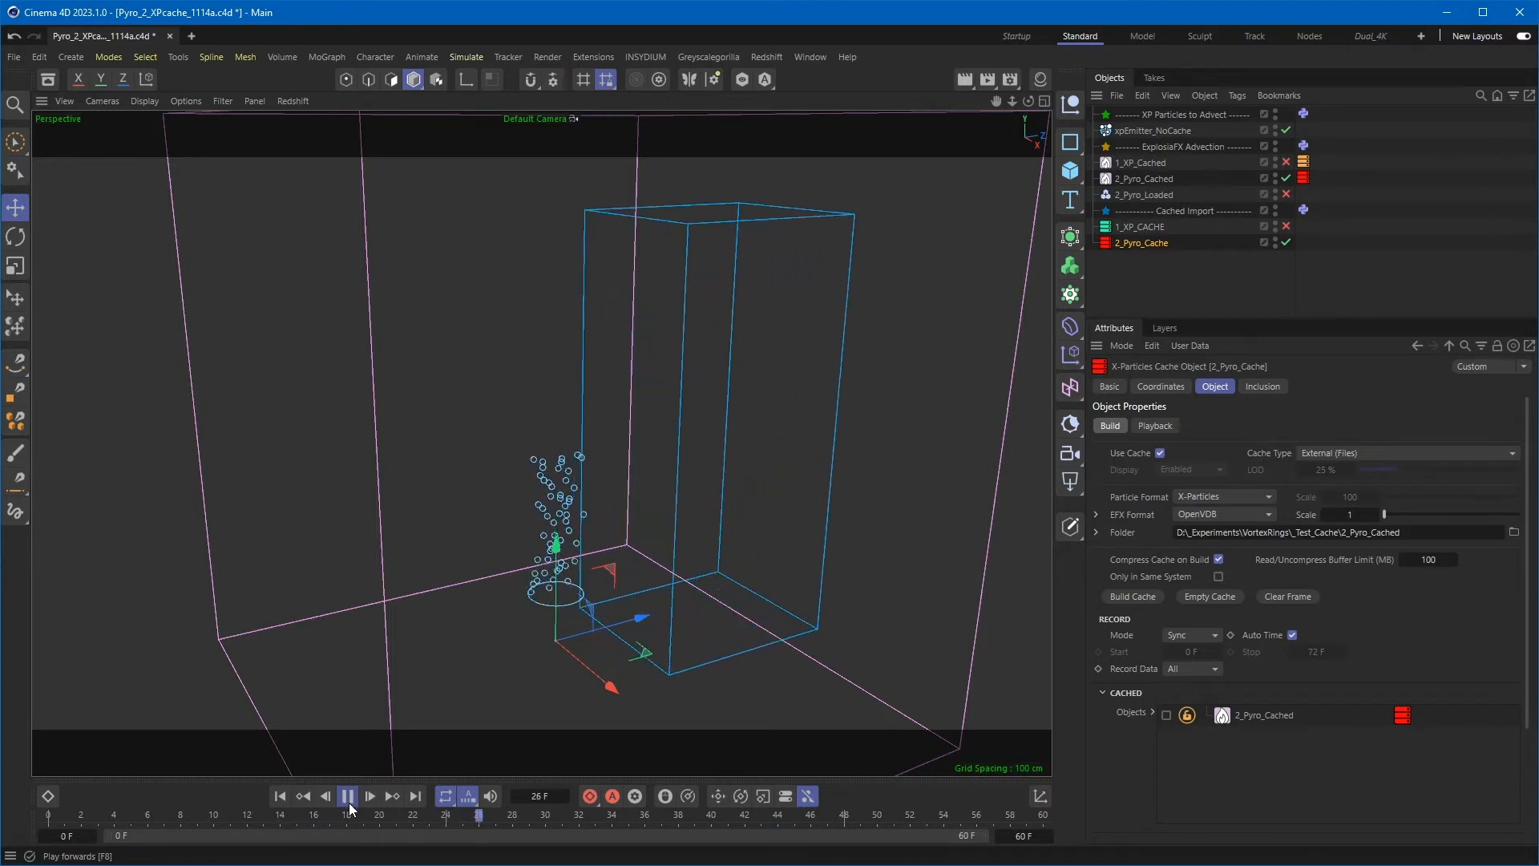
left_click(347, 798)
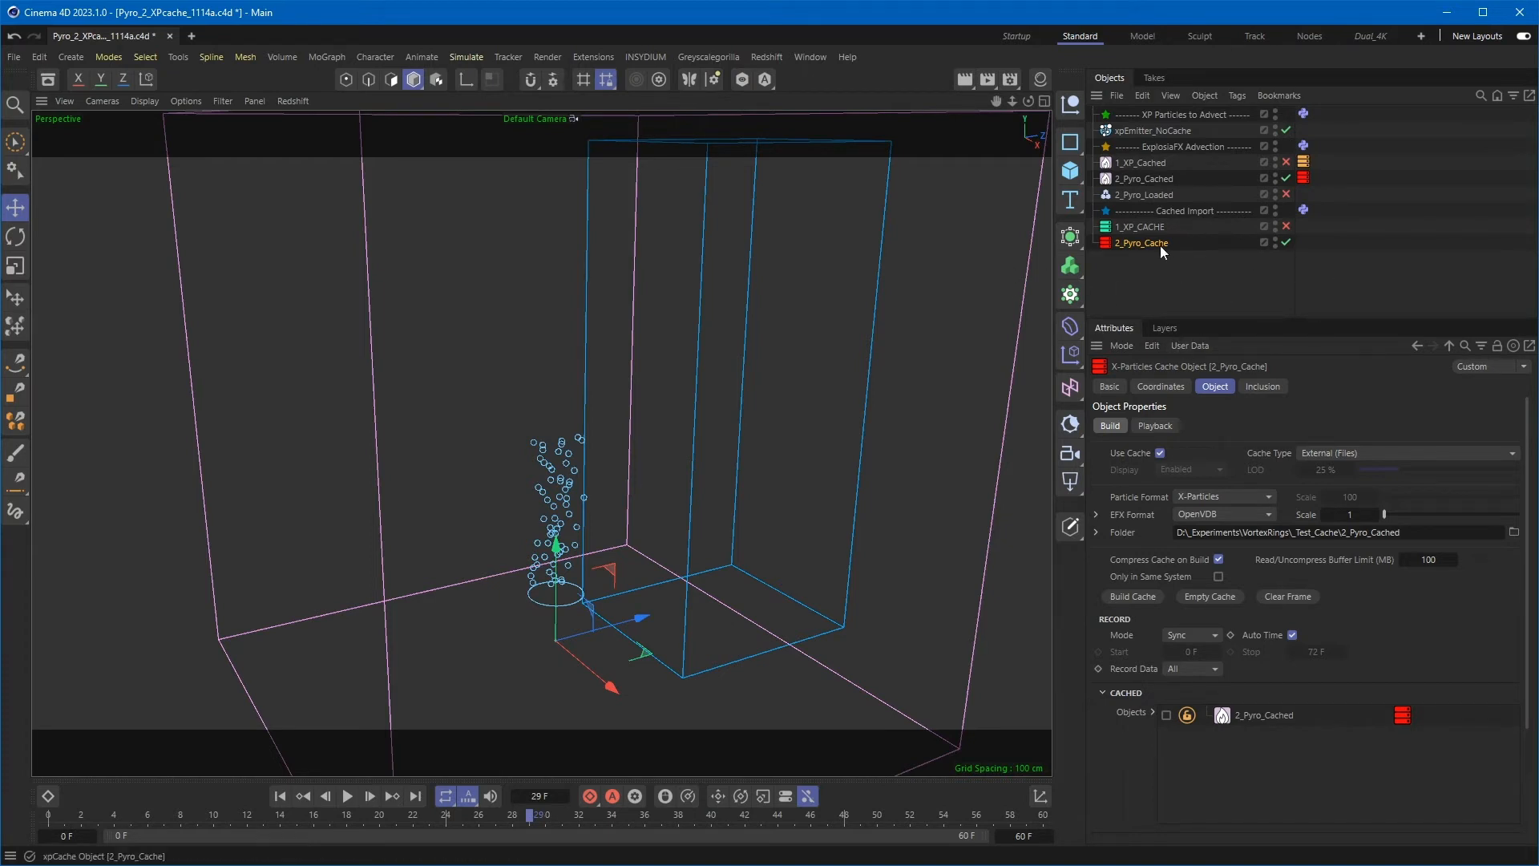
- Return to the first frame and disable both the 2_Pyro_Cache cache and the 2_Pyro_Cached ExplosiaFX object
left_click(281, 798)
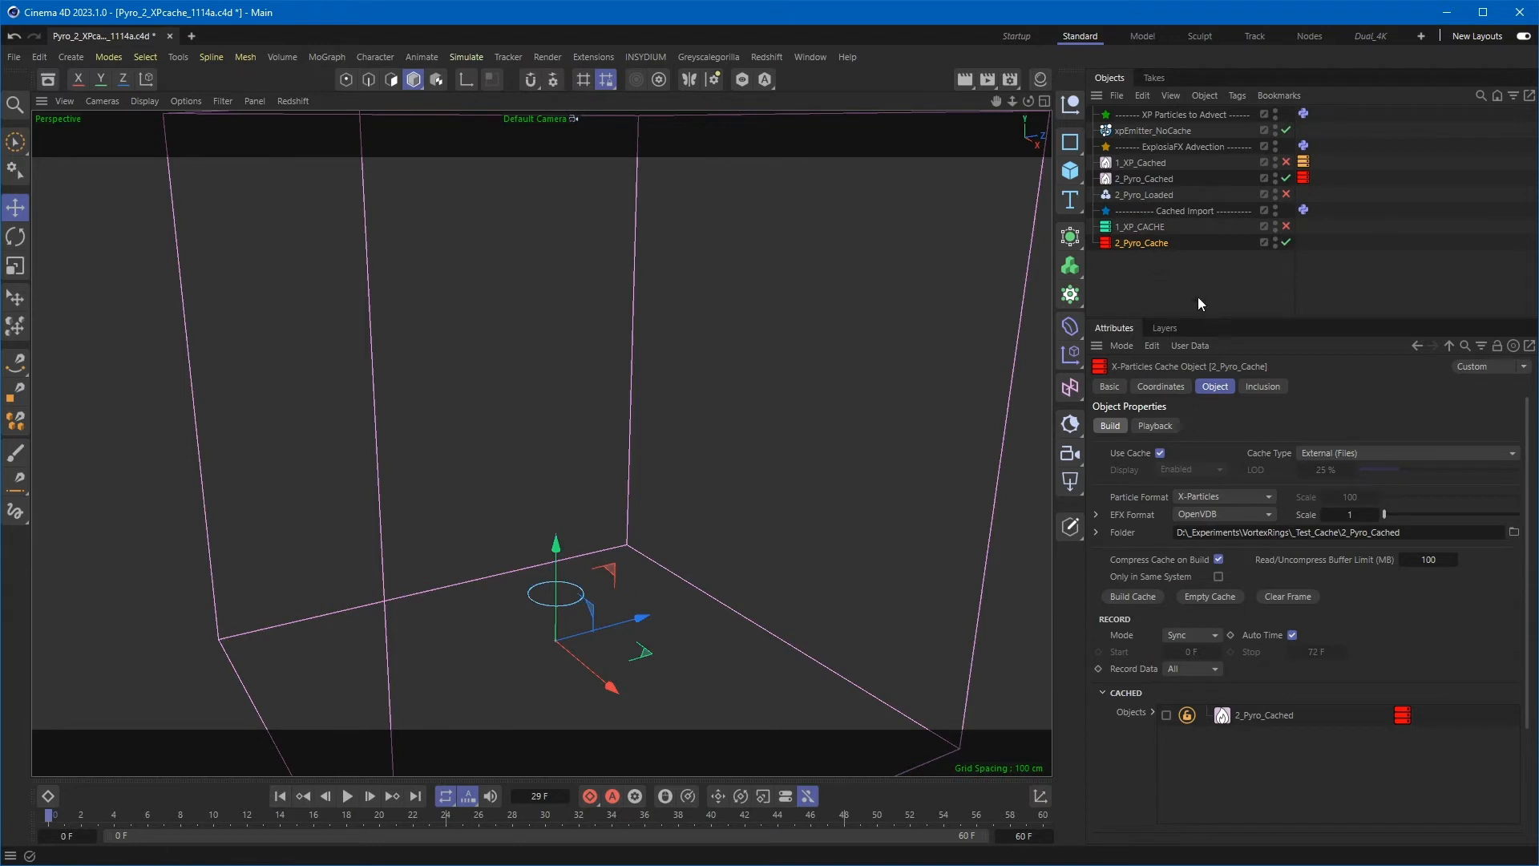
left_click(1286, 242)
left_click(1286, 194)
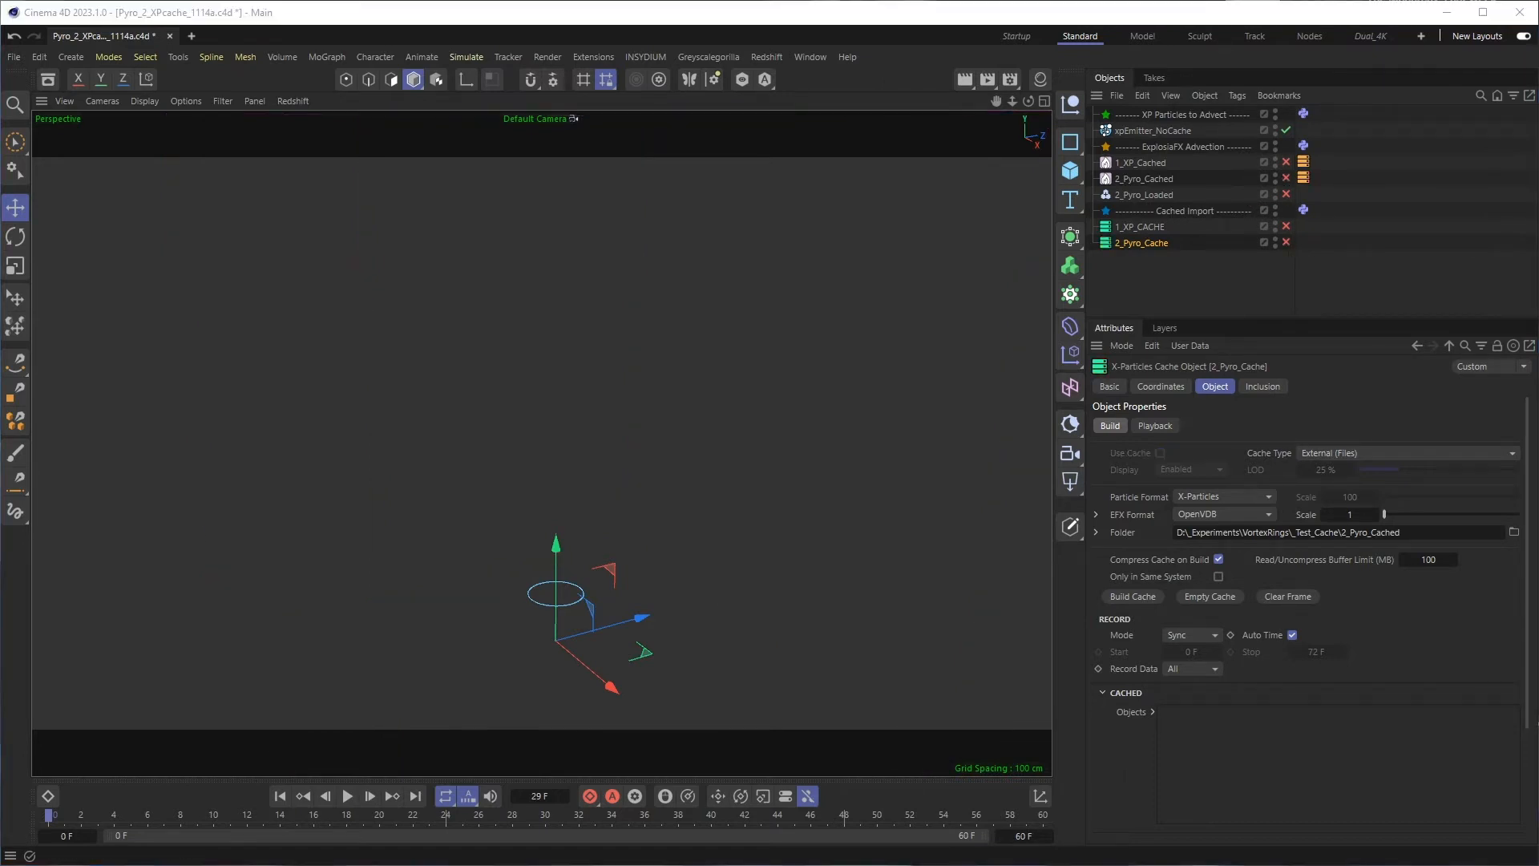
- In File Explorer's _Test_Cache folder, rename wdas_cloud_sixteenth.vdb to wdas_cloud_sixteenth_0000.vdb
left_click_drag(1538, 104, 1194, 145)
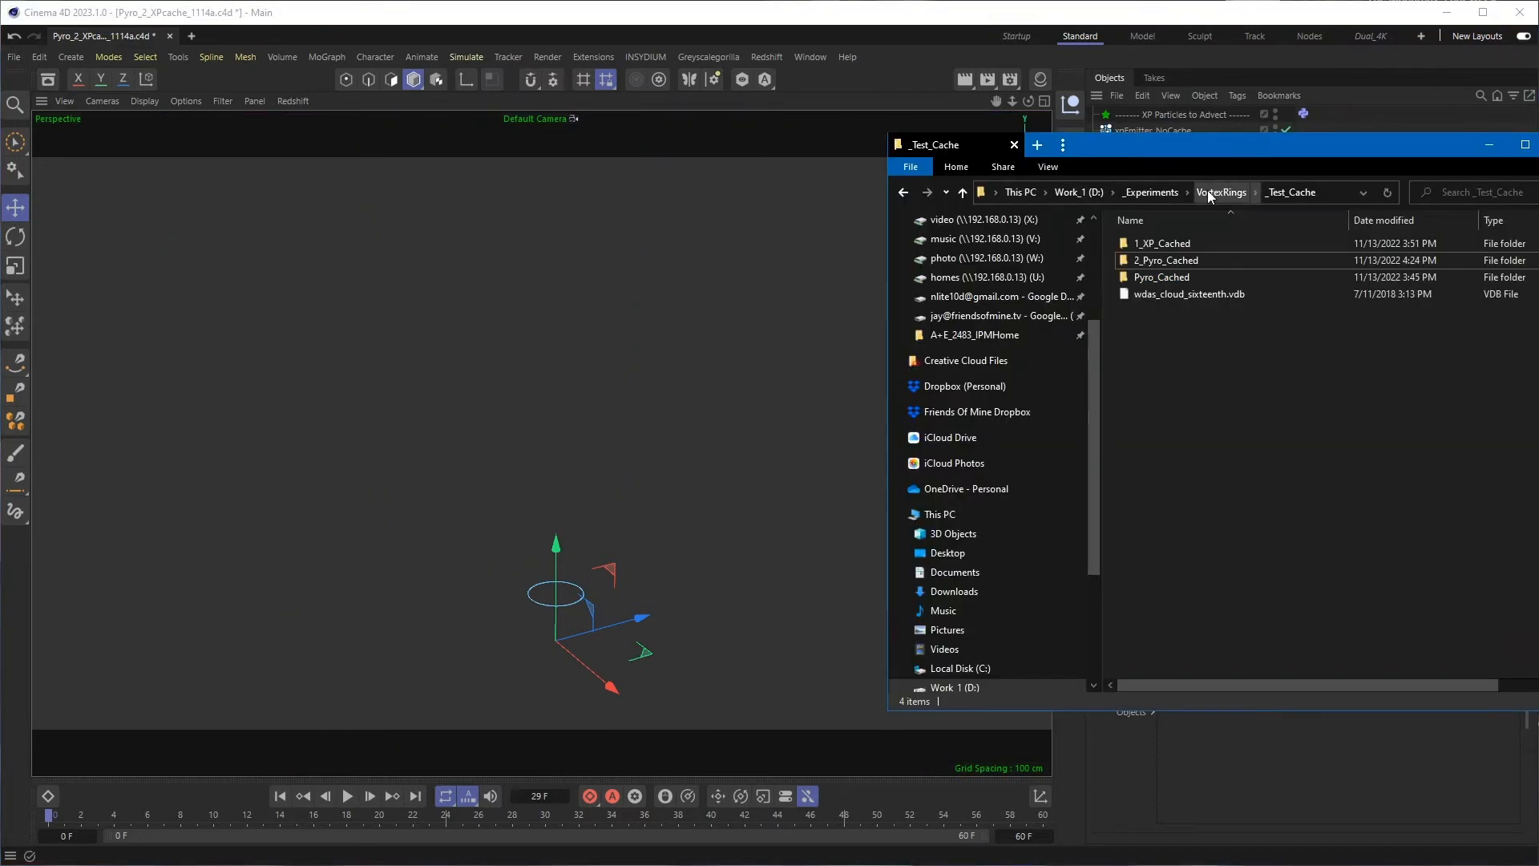
left_click(1191, 299)
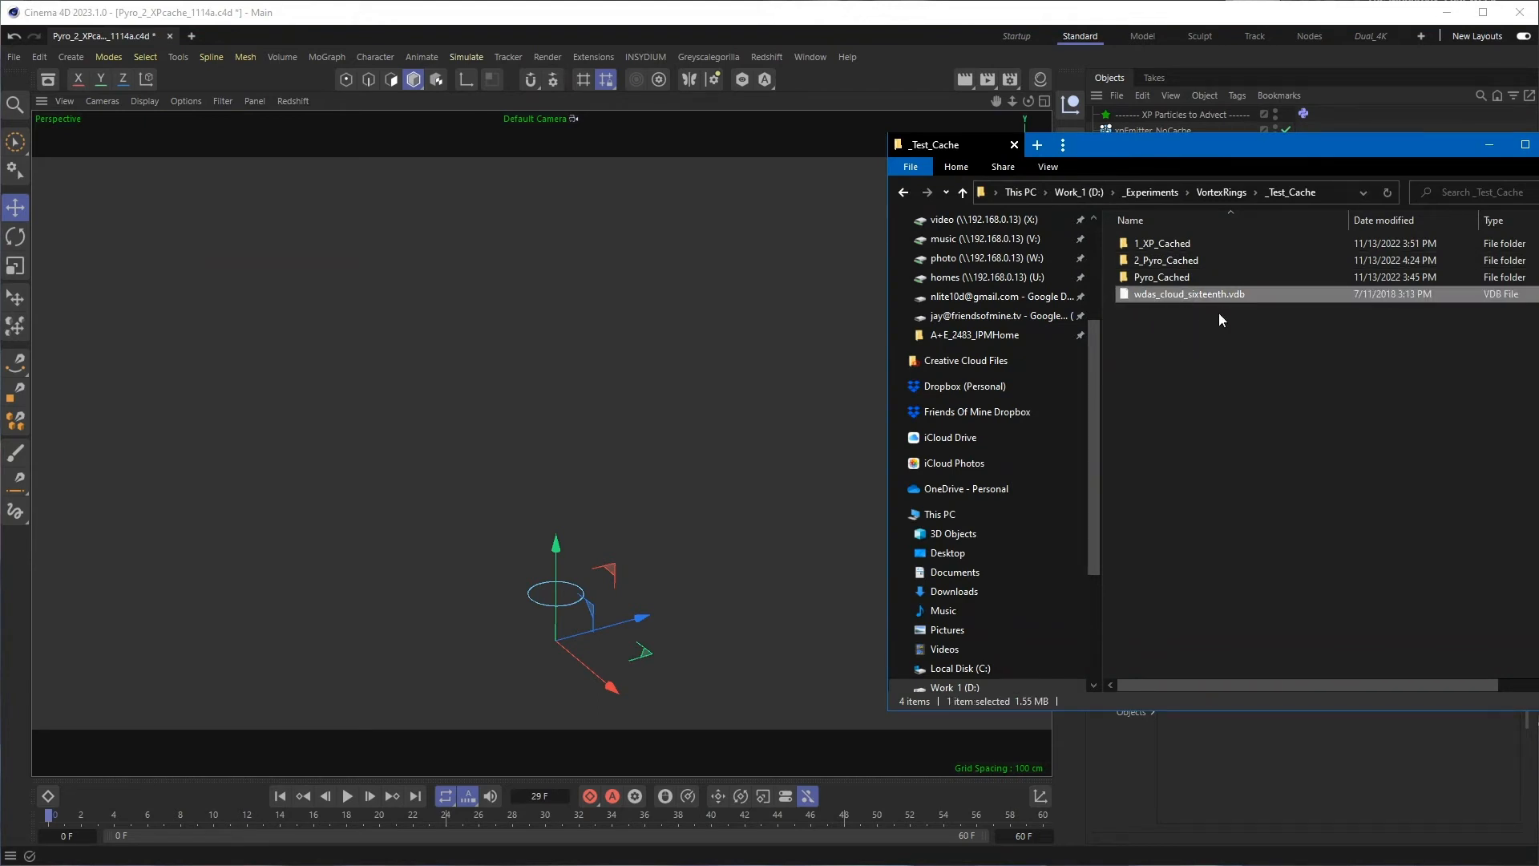
left_click(1211, 295)
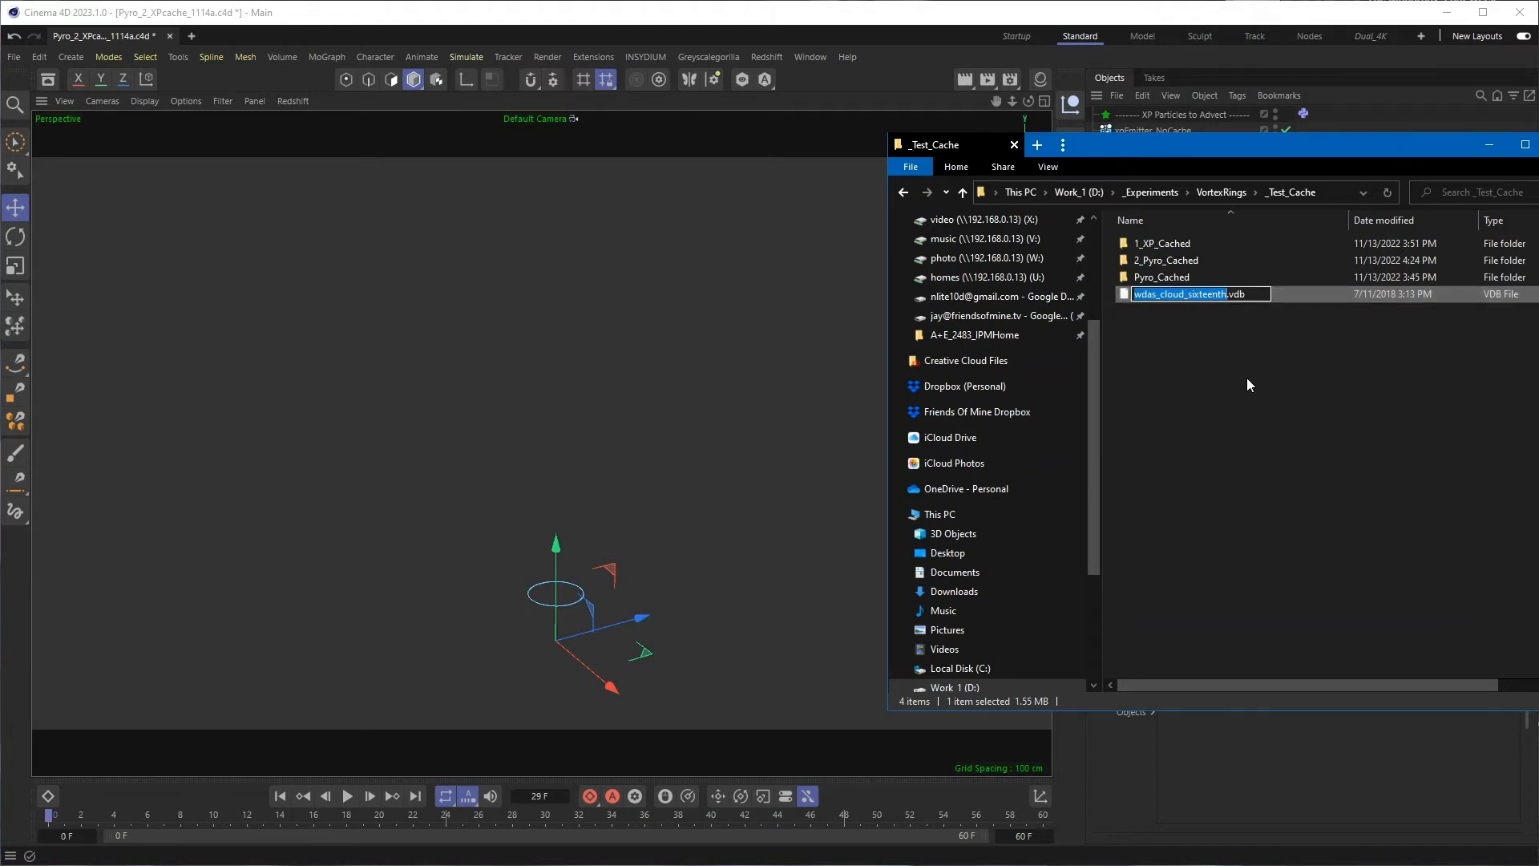
left_click(1247, 378)
left_click(1222, 293)
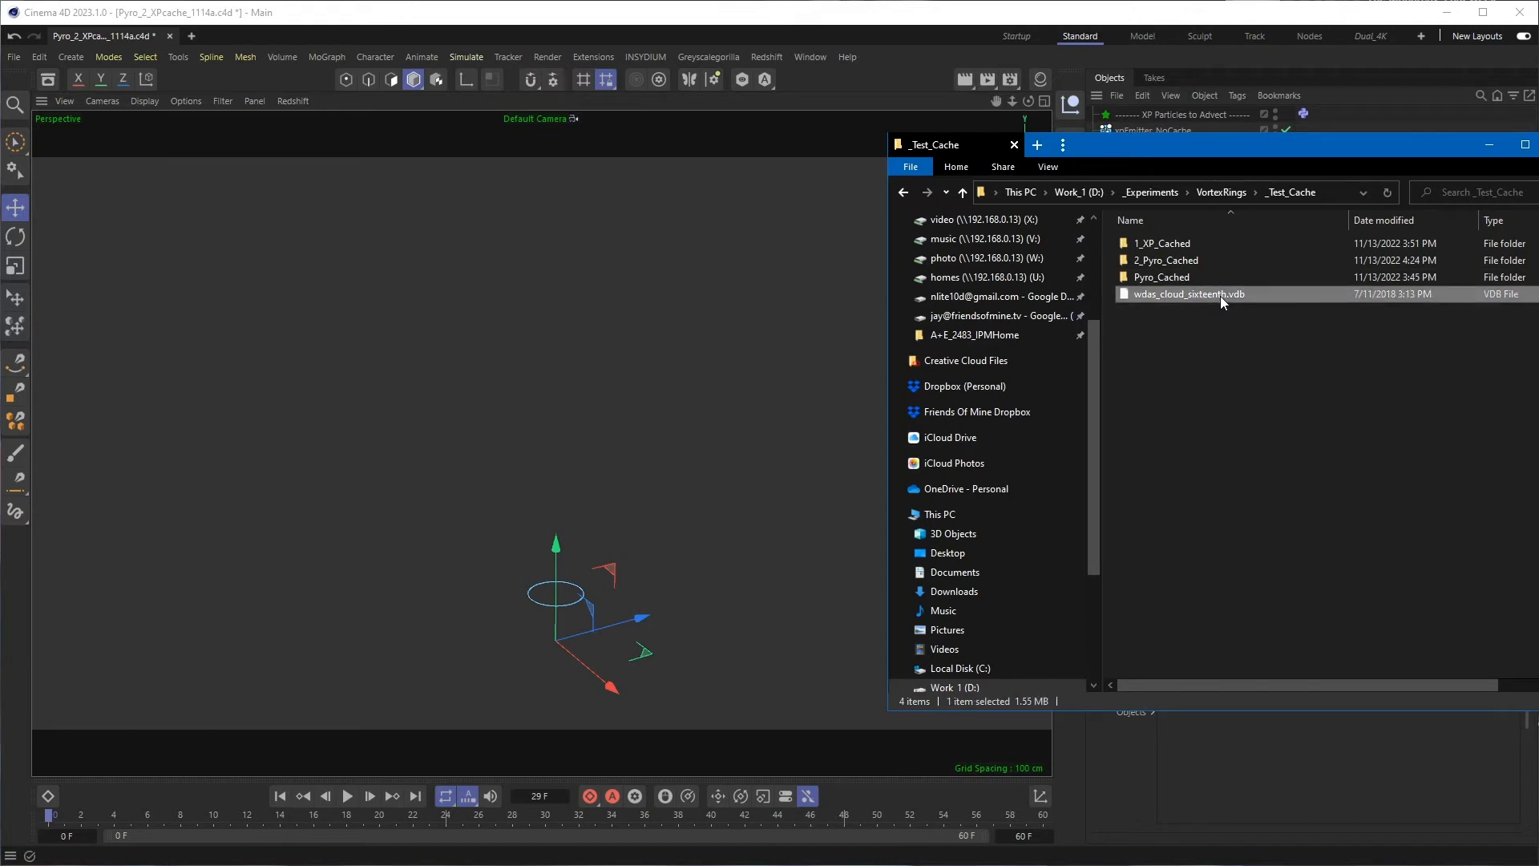
left_click(1220, 296)
key("ctrl+c")
left_click(1223, 295)
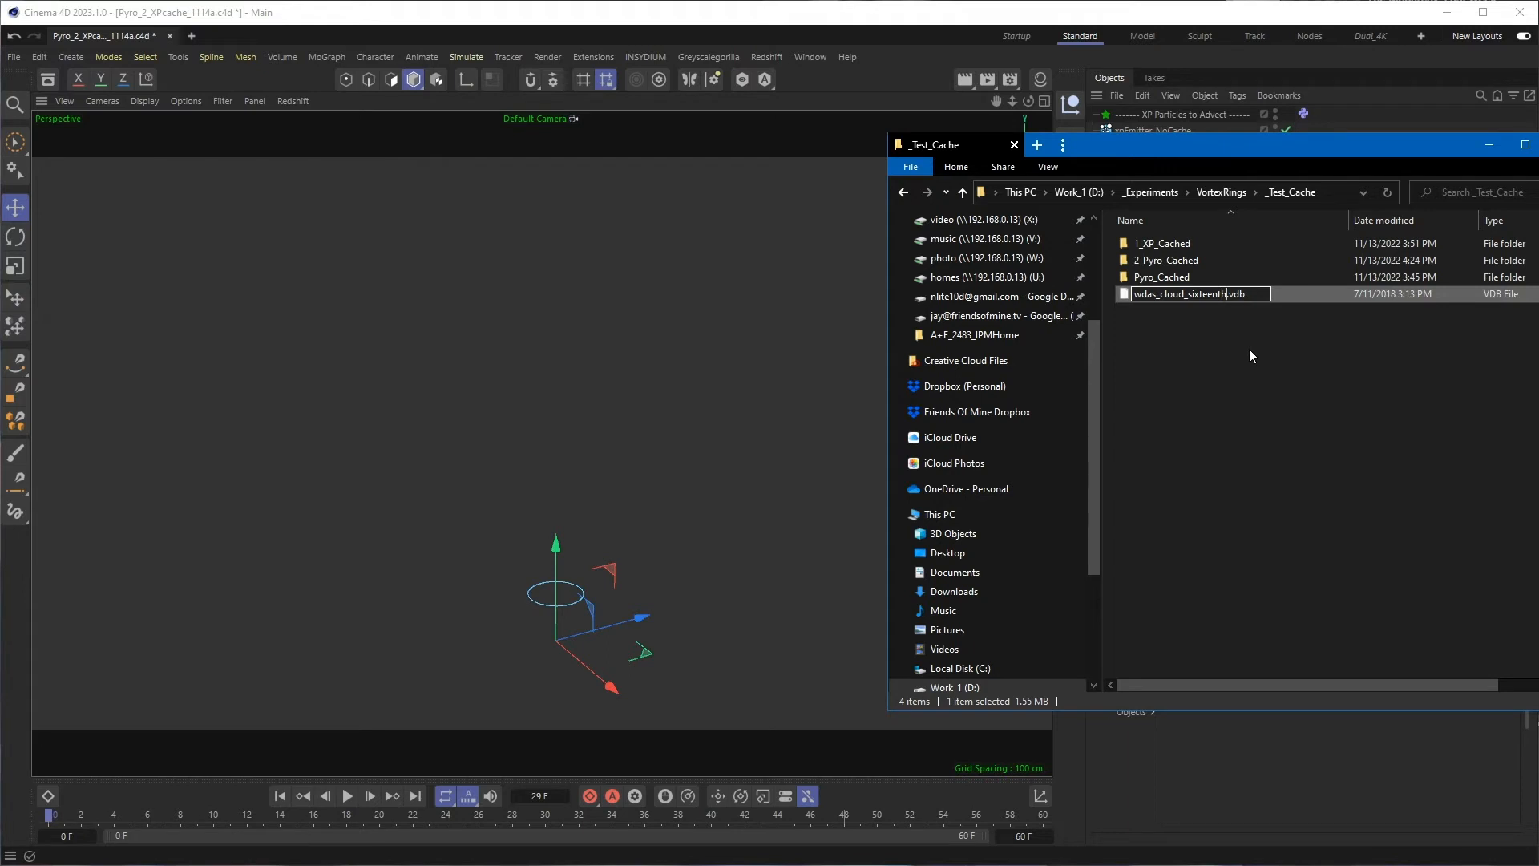
type("_0000")
left_click(1279, 453)
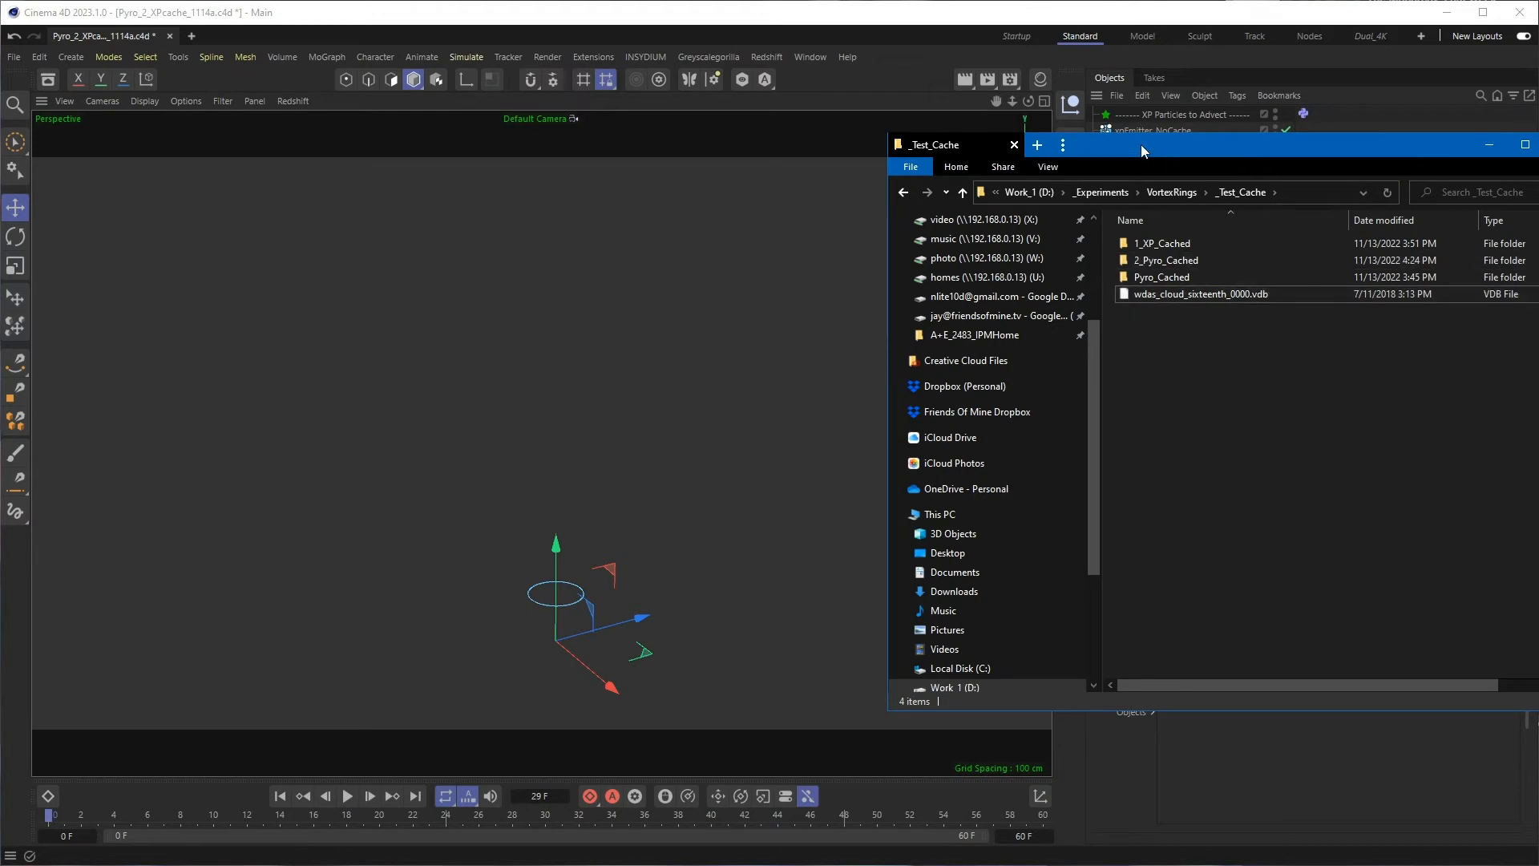
- Switch back to Cinema 4D and select the 1_XP_Cached ExplosiaFX object
key("alt+Tab")
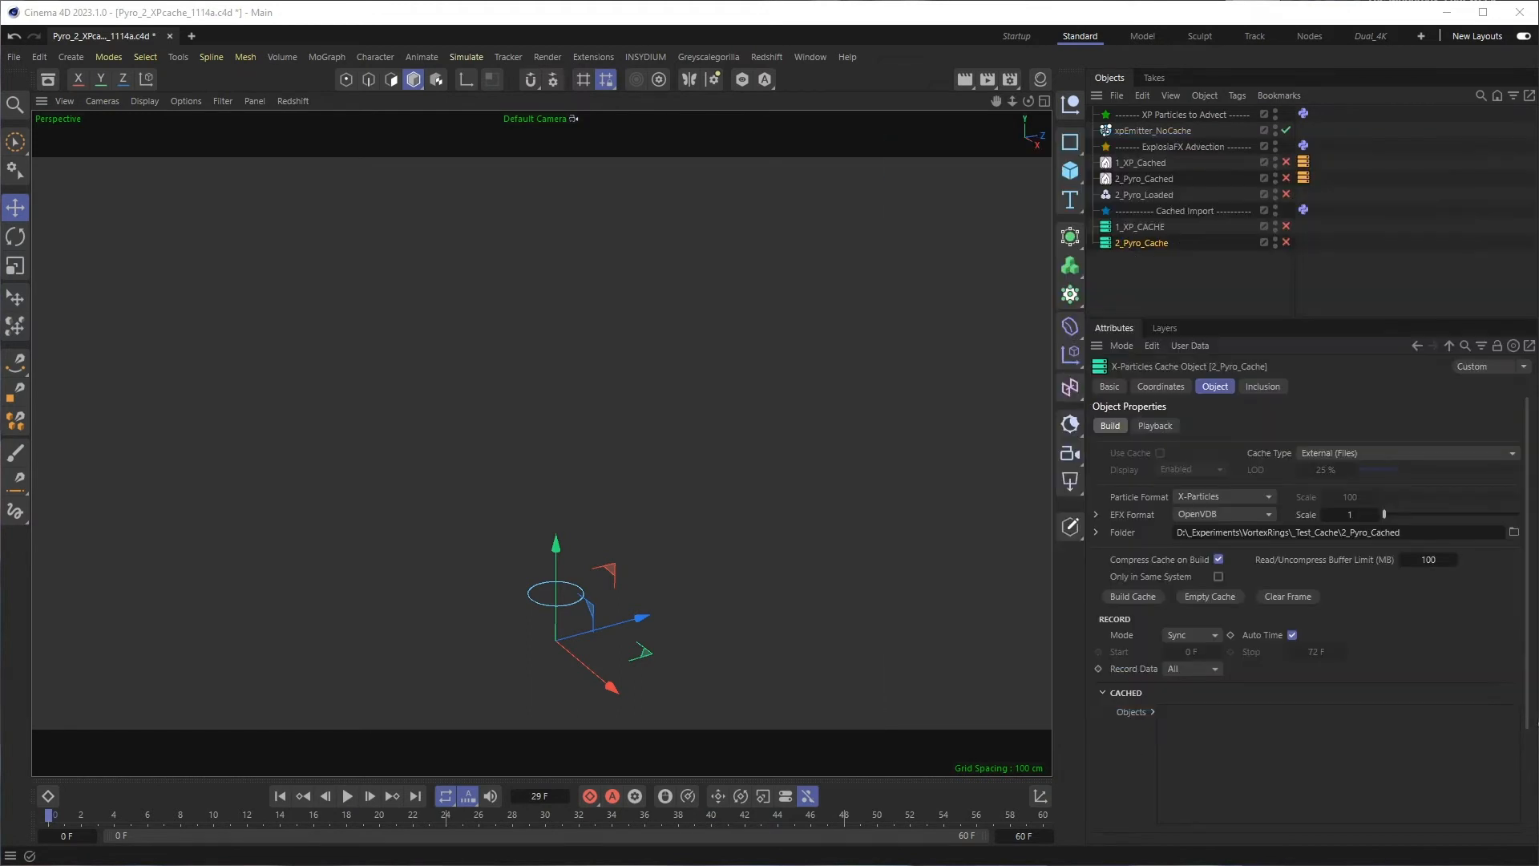
left_click(1145, 272)
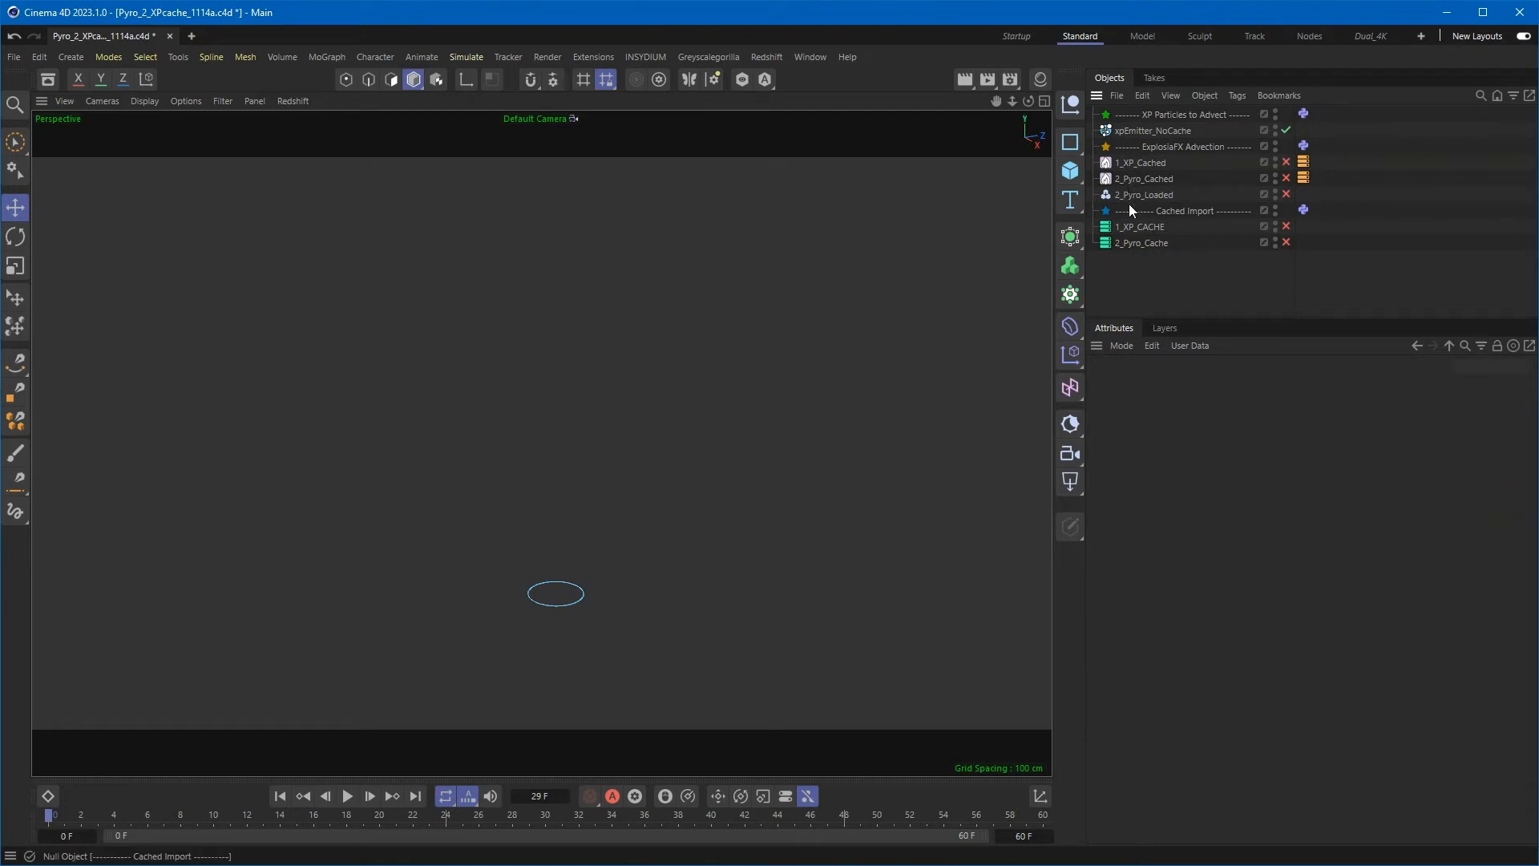
left_click(1129, 164)
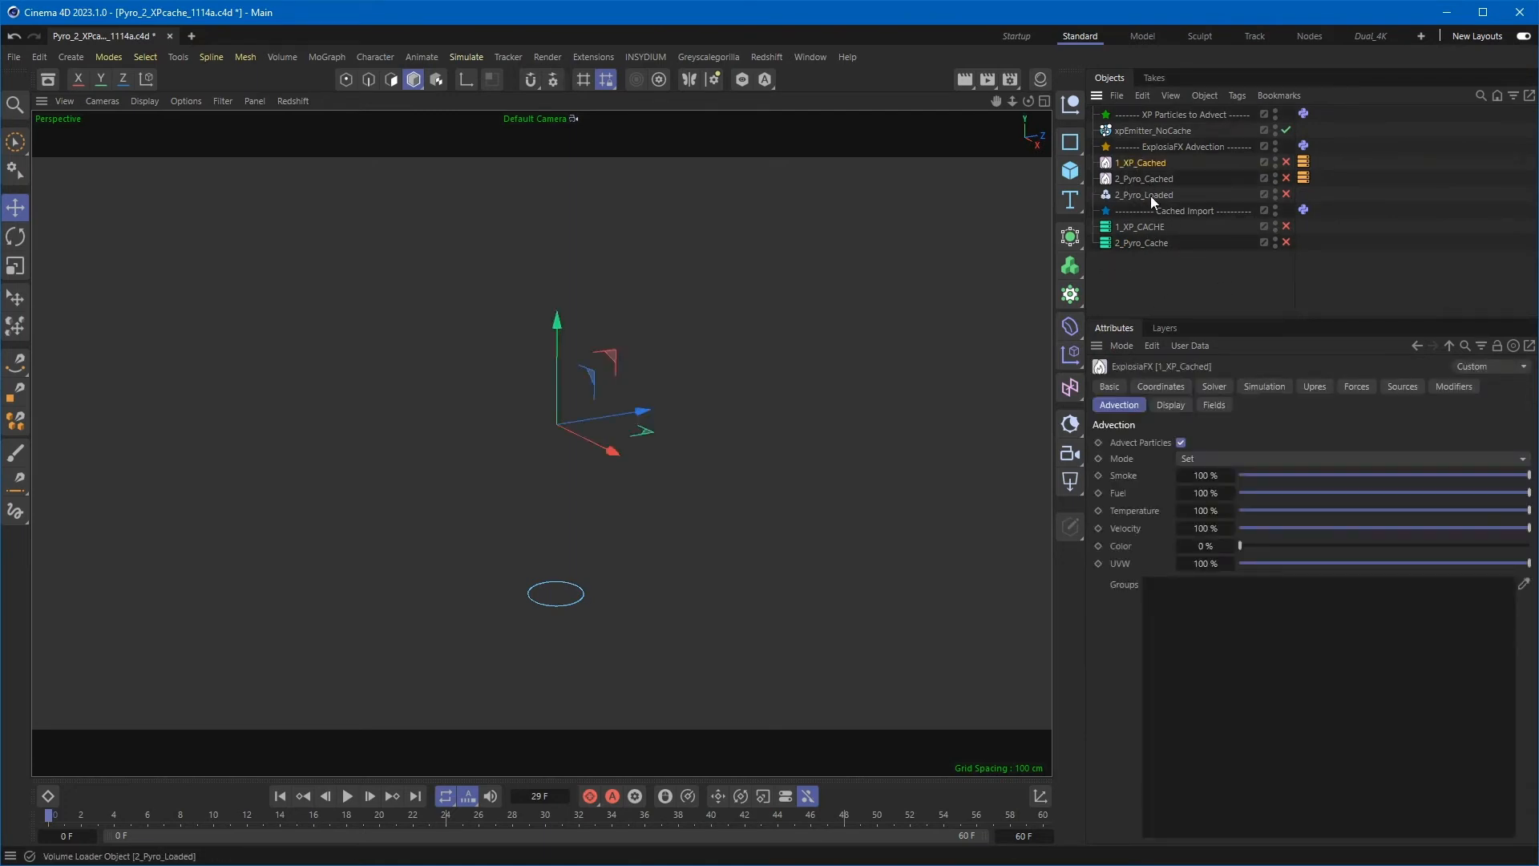
- Duplicate the 1_XP_Cached and 1_XP_CACHE objects to the end of the object list and delete the cache tag from the copied ExplosiaFX
left_click(1137, 228, "ctrl")
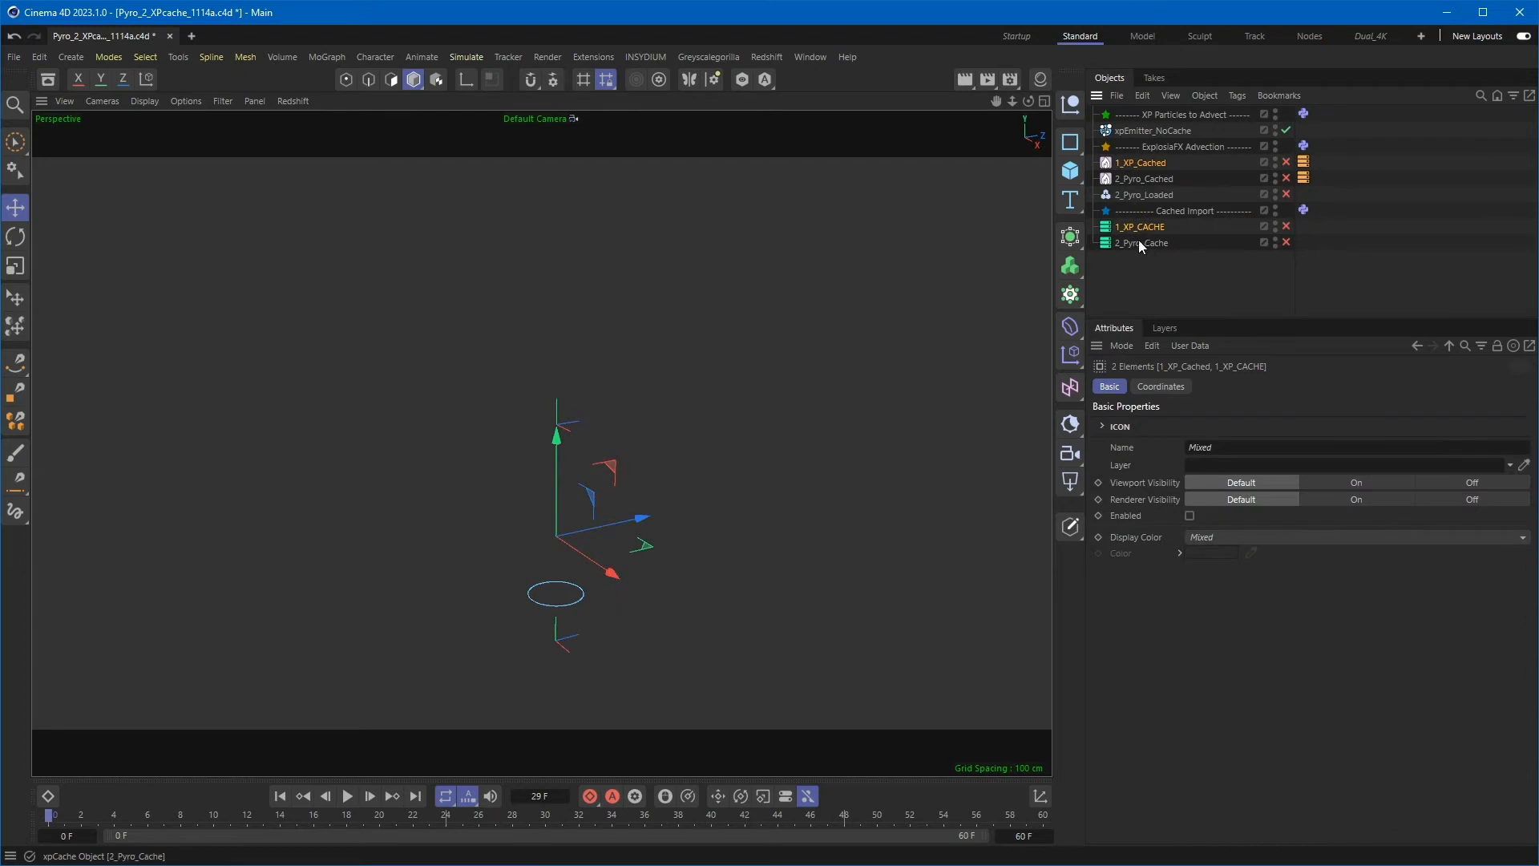
left_click_drag(1137, 229, 1156, 306, "ctrl")
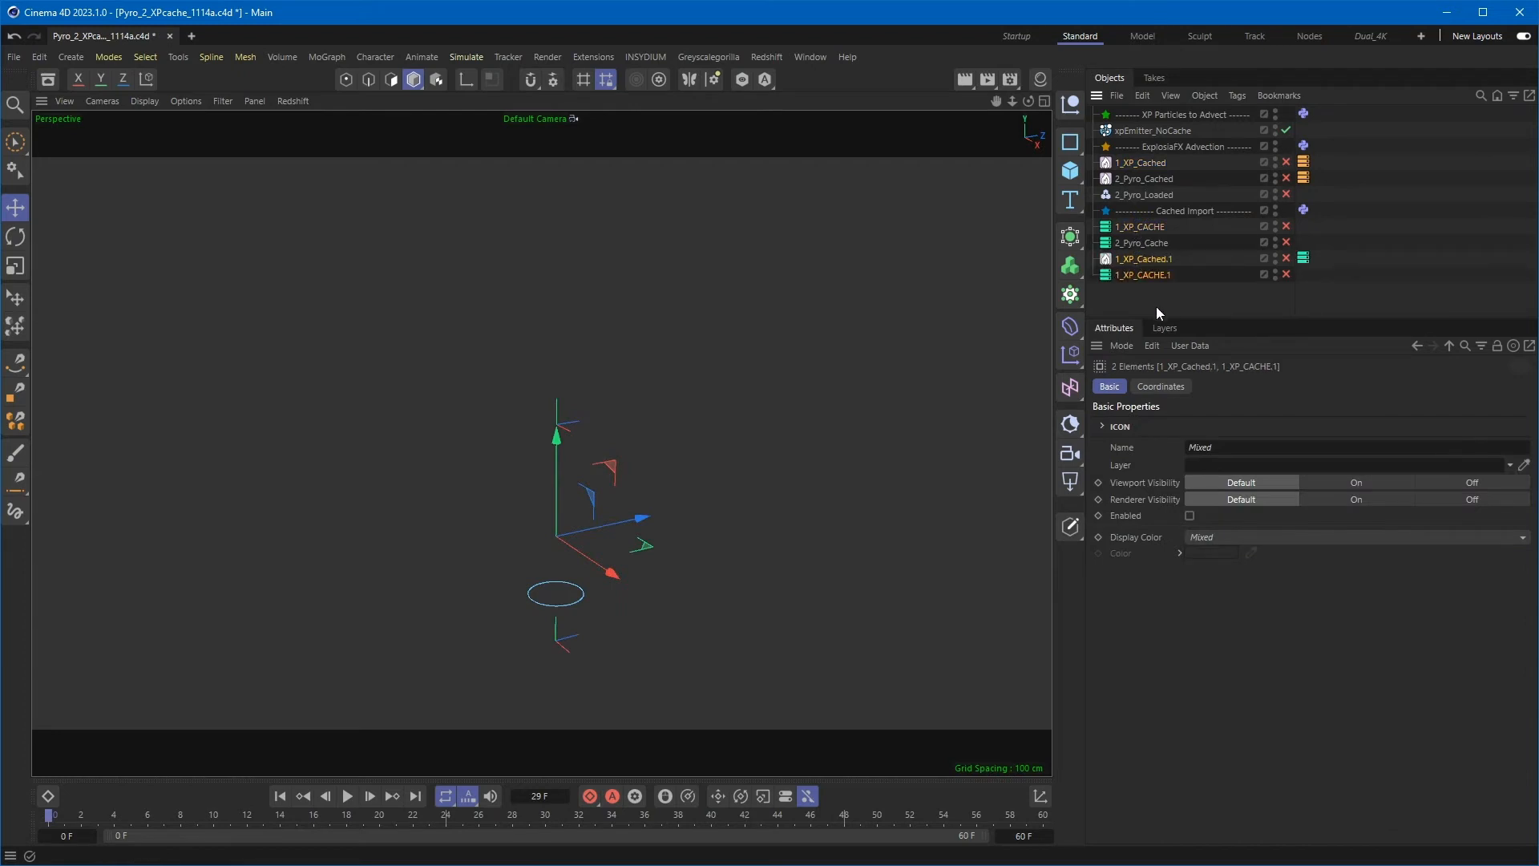
left_click(1304, 257)
key("Delete")
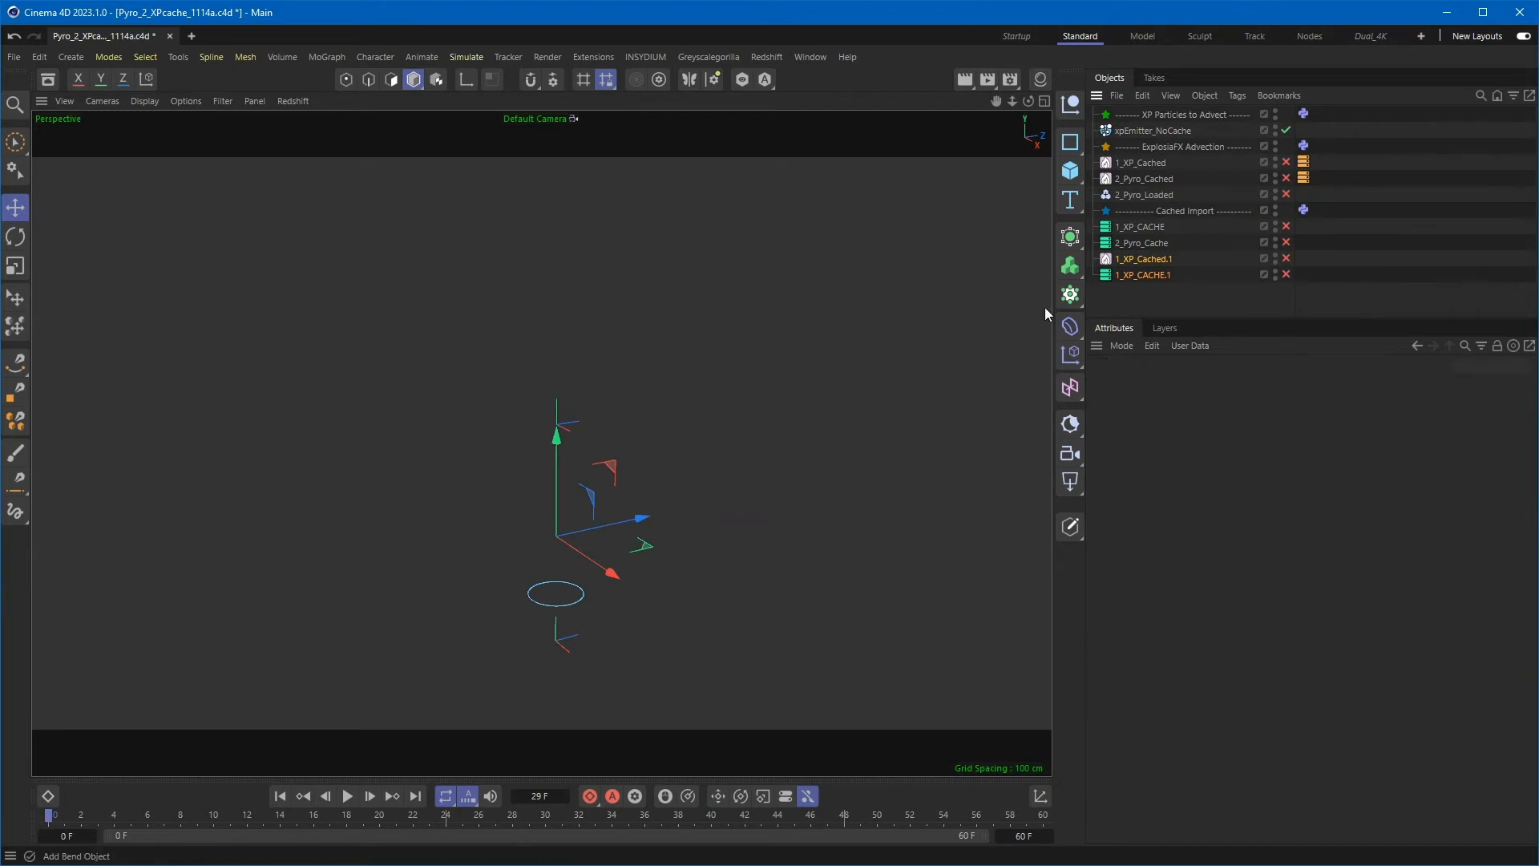
- Rename the copied ExplosiaFX object as wdas_cloud_sixteenth
left_click(1144, 260)
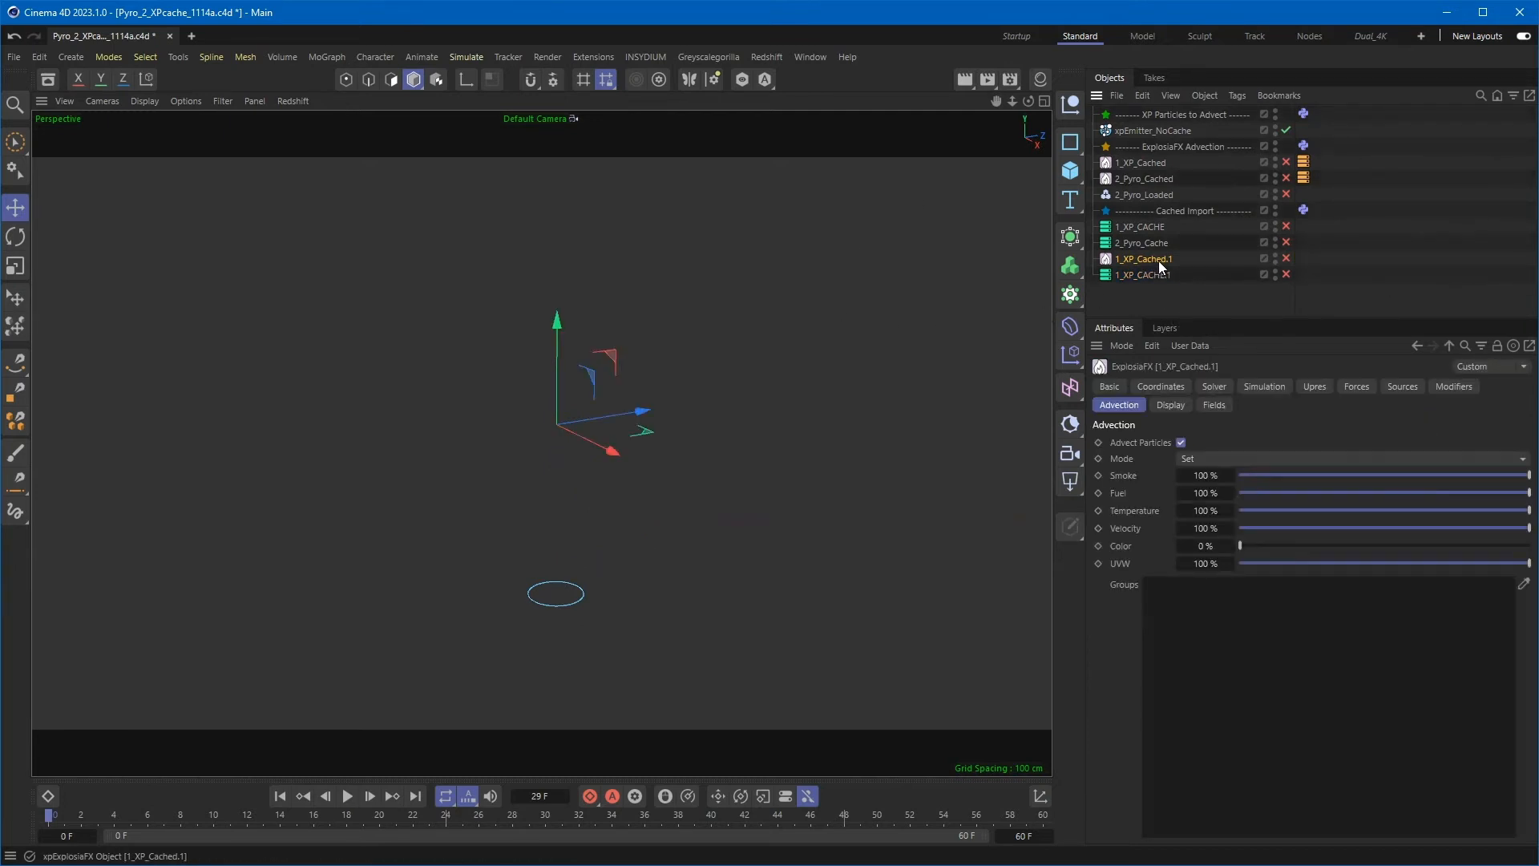
double_click(1163, 260)
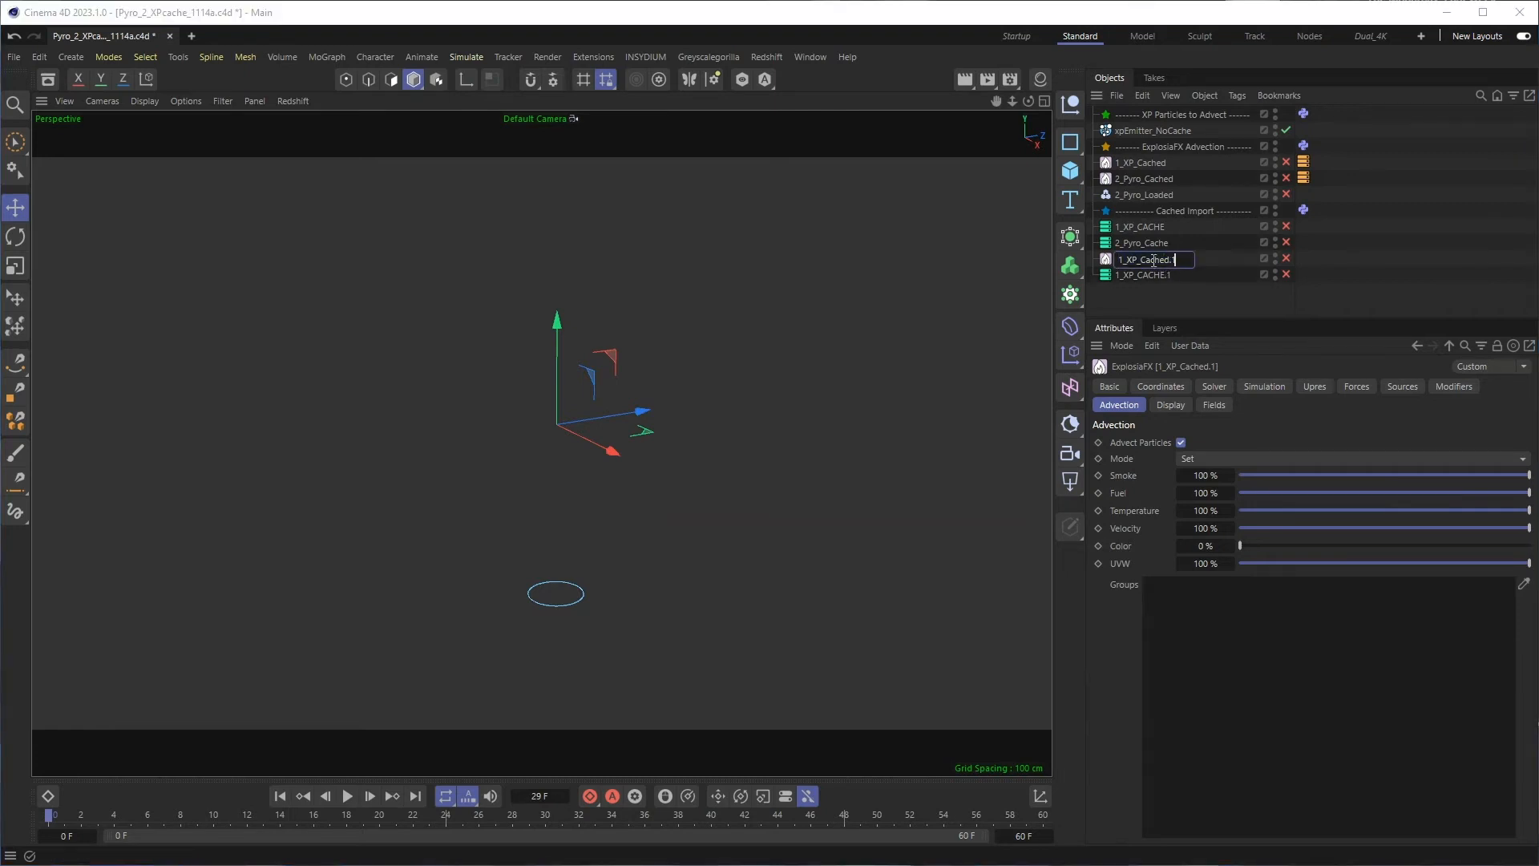
key("ctrl+a")
key("ctrl+v")
left_click(1193, 306)
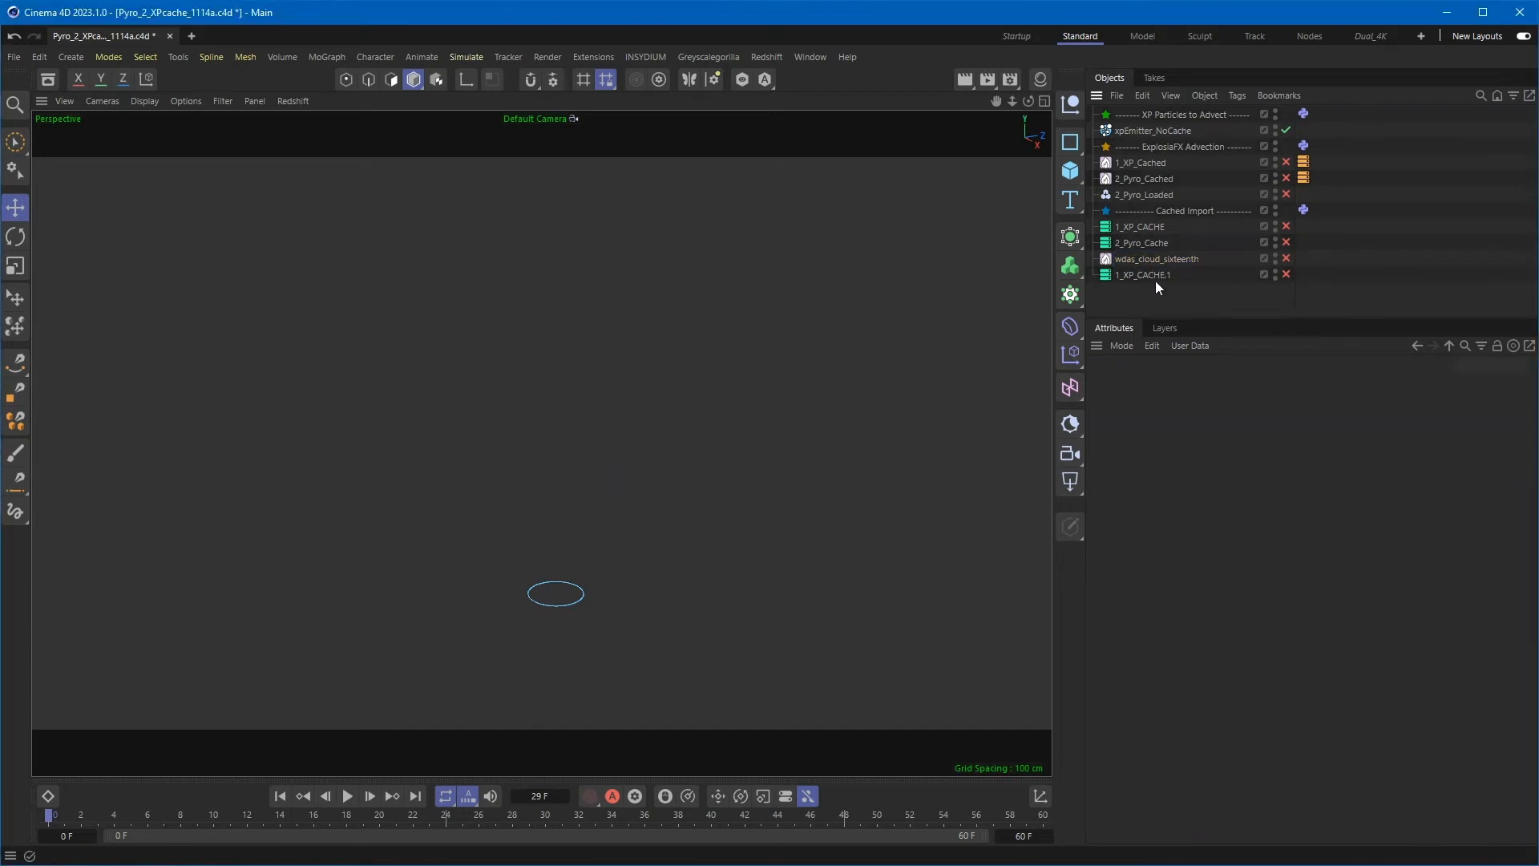
- Enable the wdas_cloud_sixteenth object, select its 1_XP_CACHE.1 cache, and copy the _Test_Cache folder path from File Explorer
left_click(1161, 255)
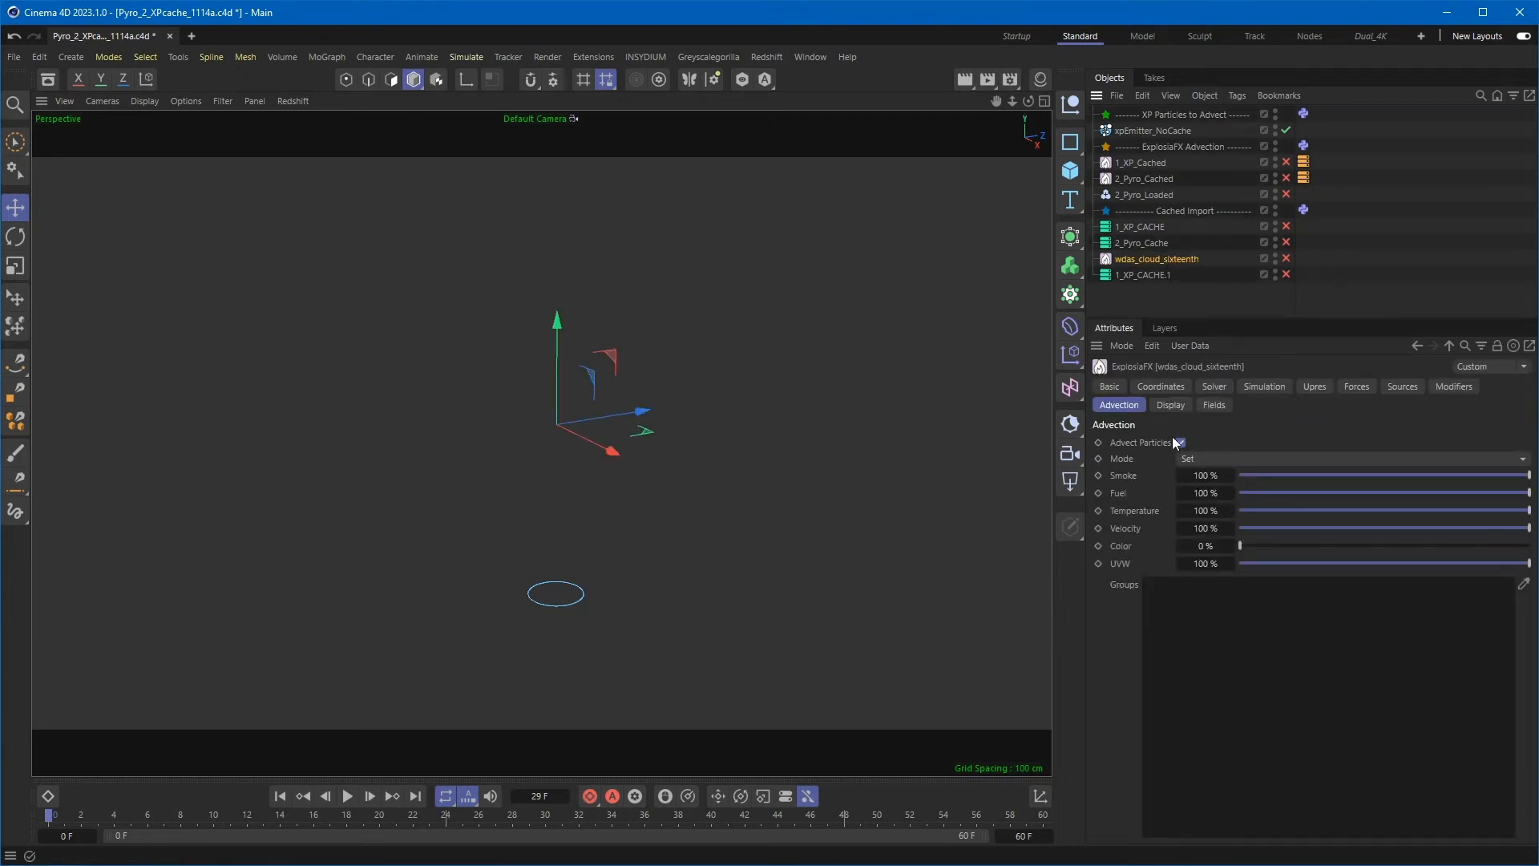
left_click(1138, 273)
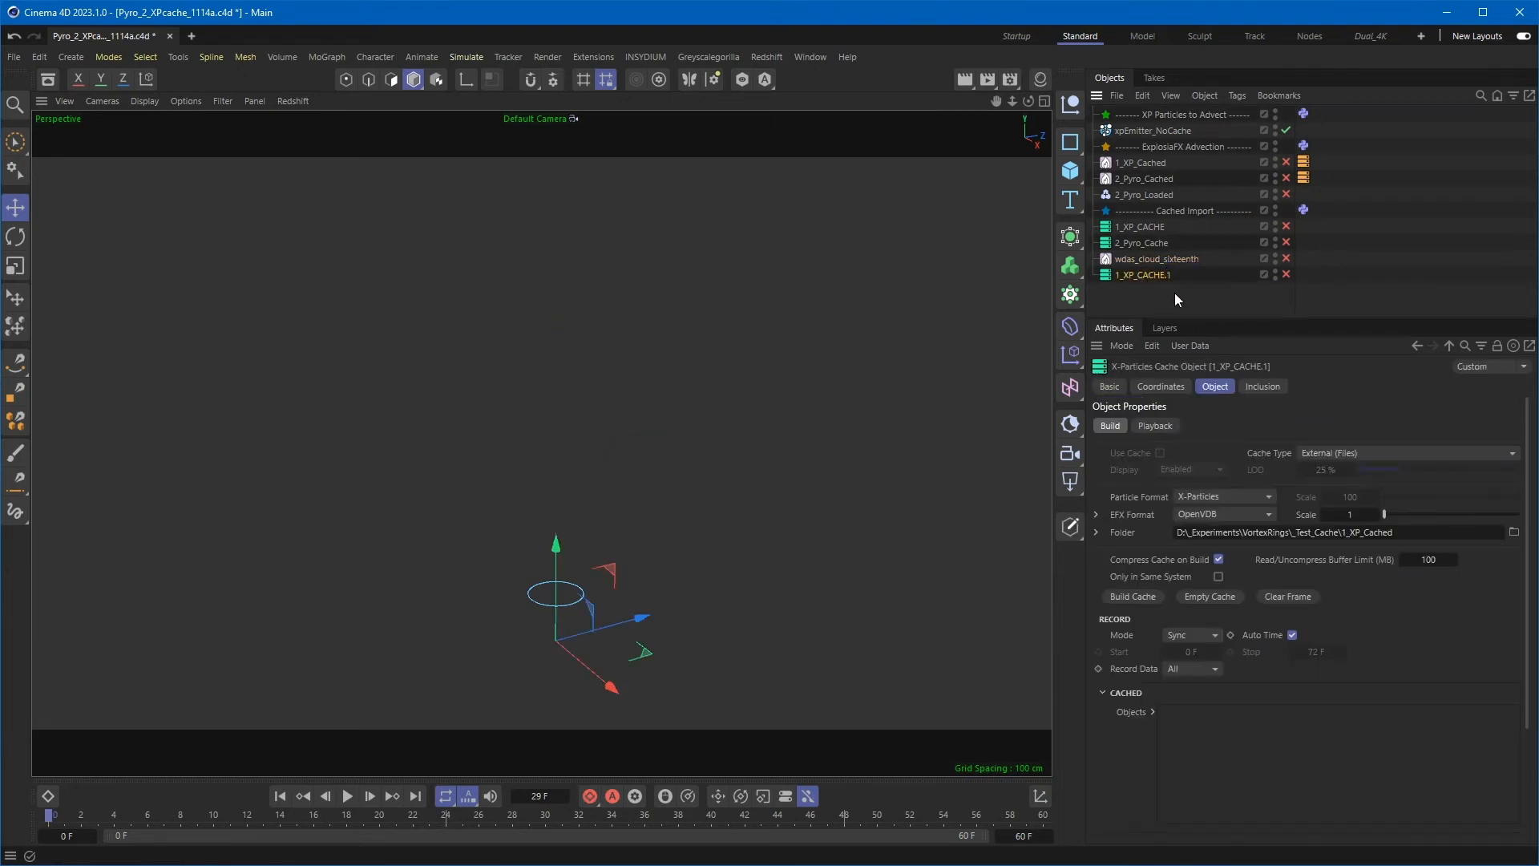
left_click(1286, 258)
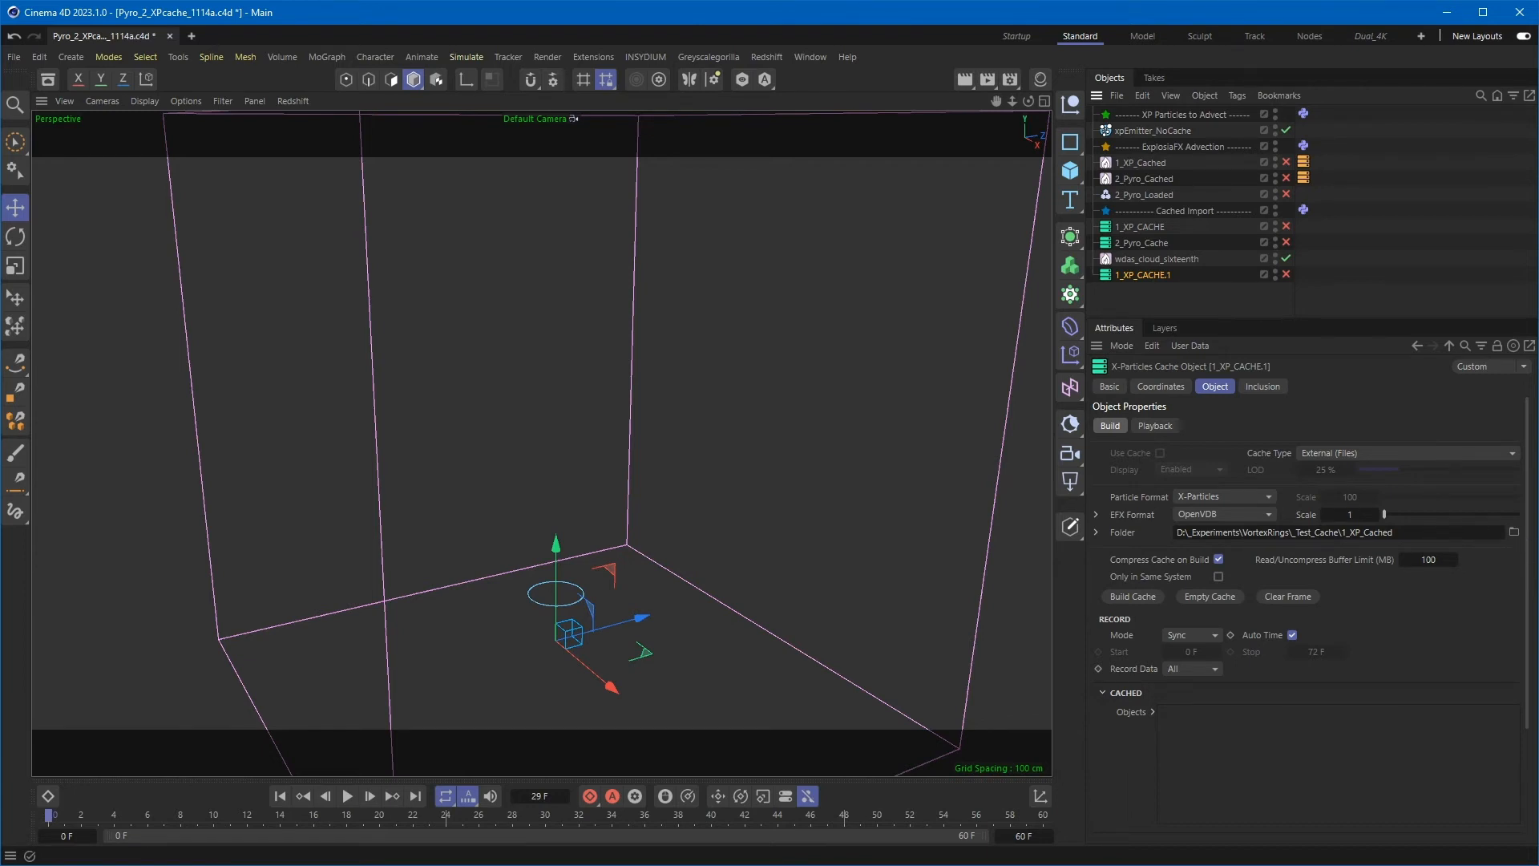
left_click_drag(1538, 118, 1363, 194)
left_click(1383, 238)
key("ctrl+c")
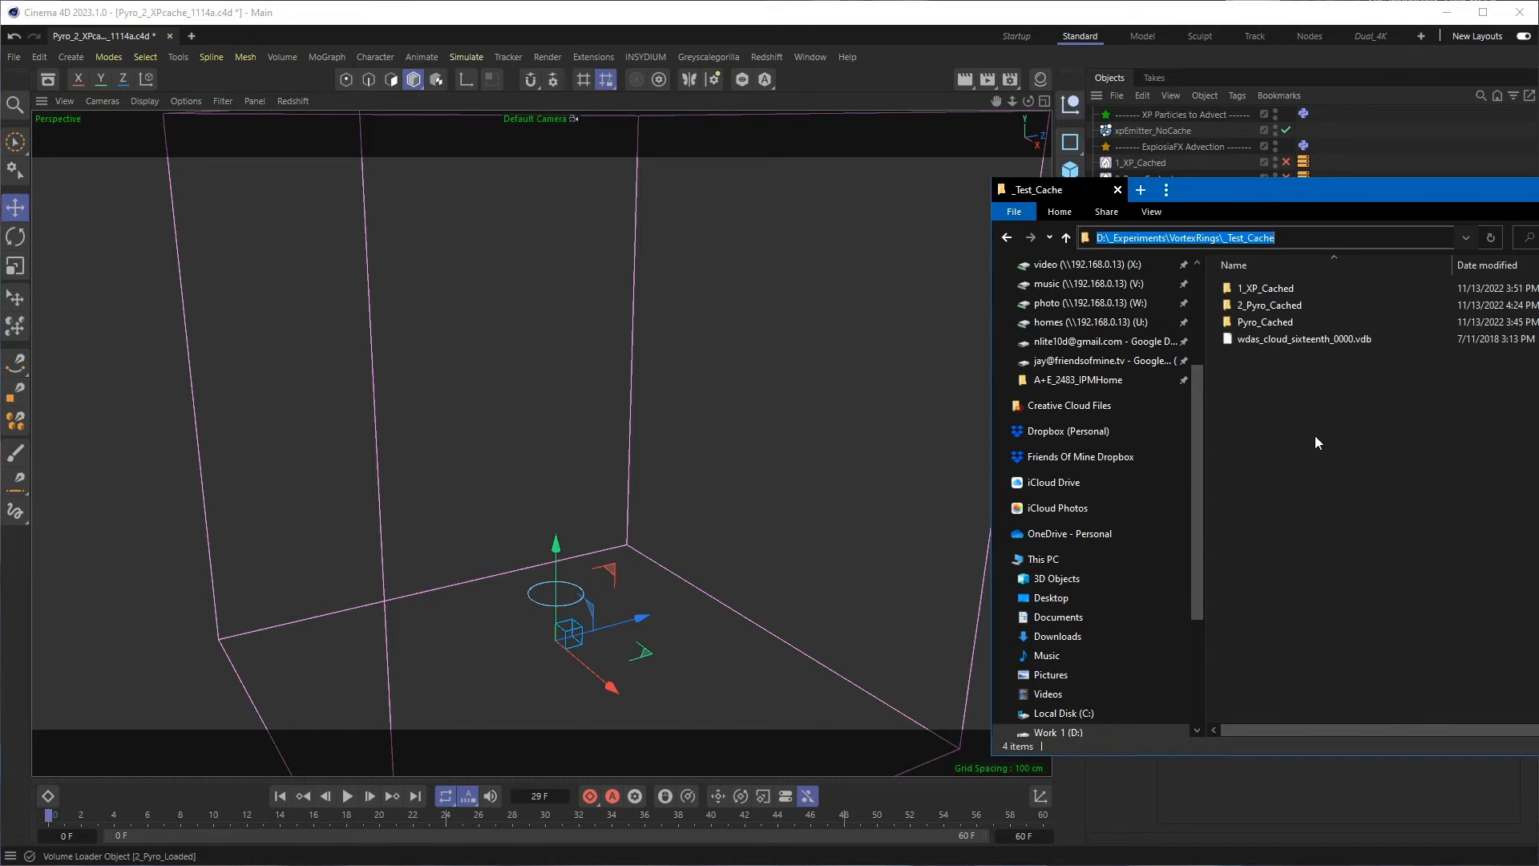
- In Cinema 4D, set the 1_XP_CACHE.1 cache's EFX scale to 1 and its folder to D:\_Experiments\VortexRings\_Test_Cache, and view the whole cloud
left_click(1323, 458)
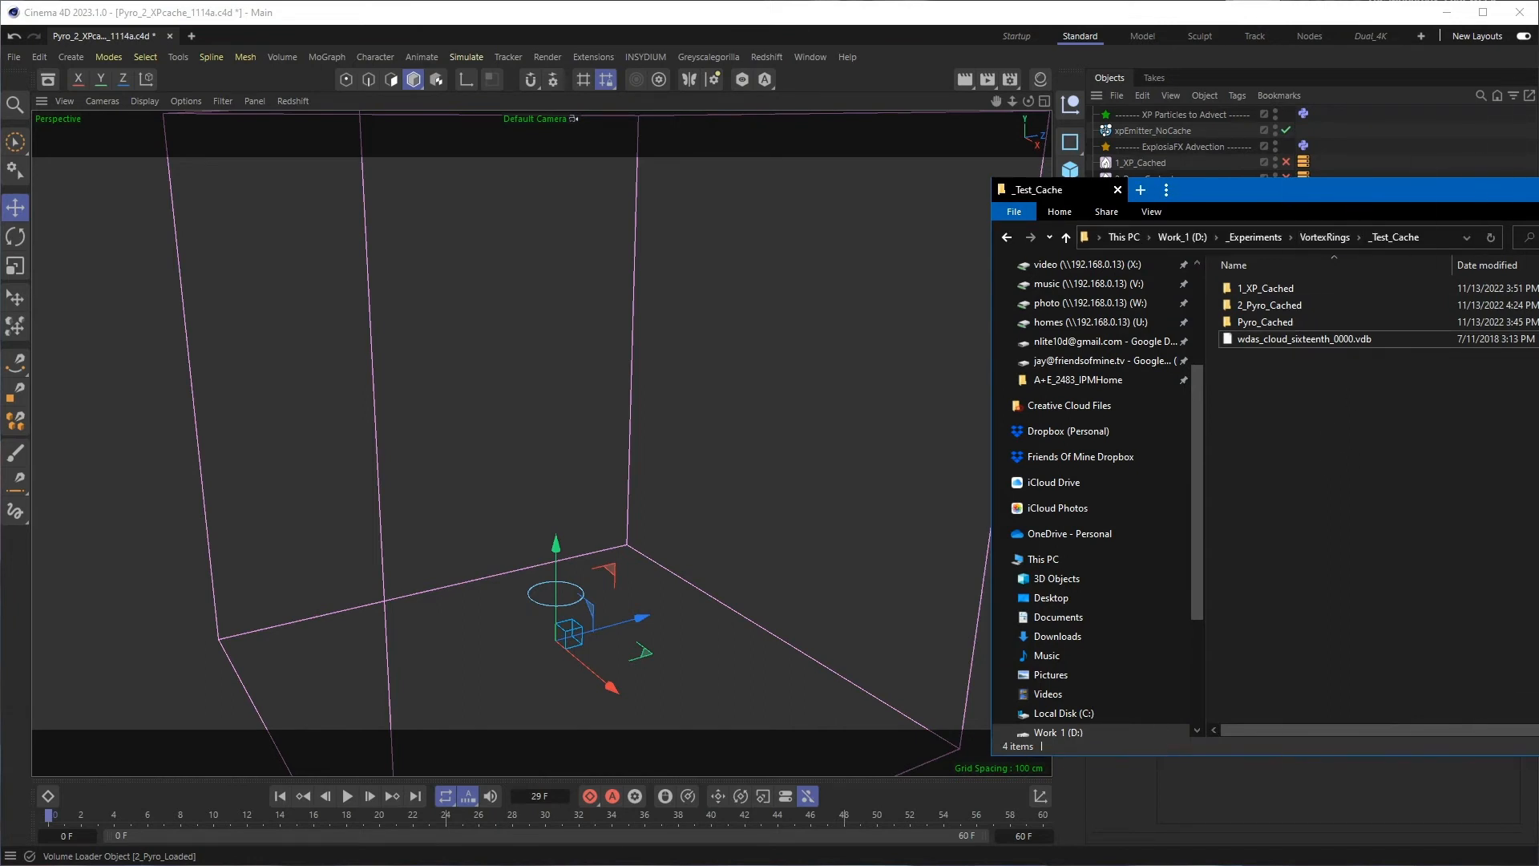
left_click(1406, 520)
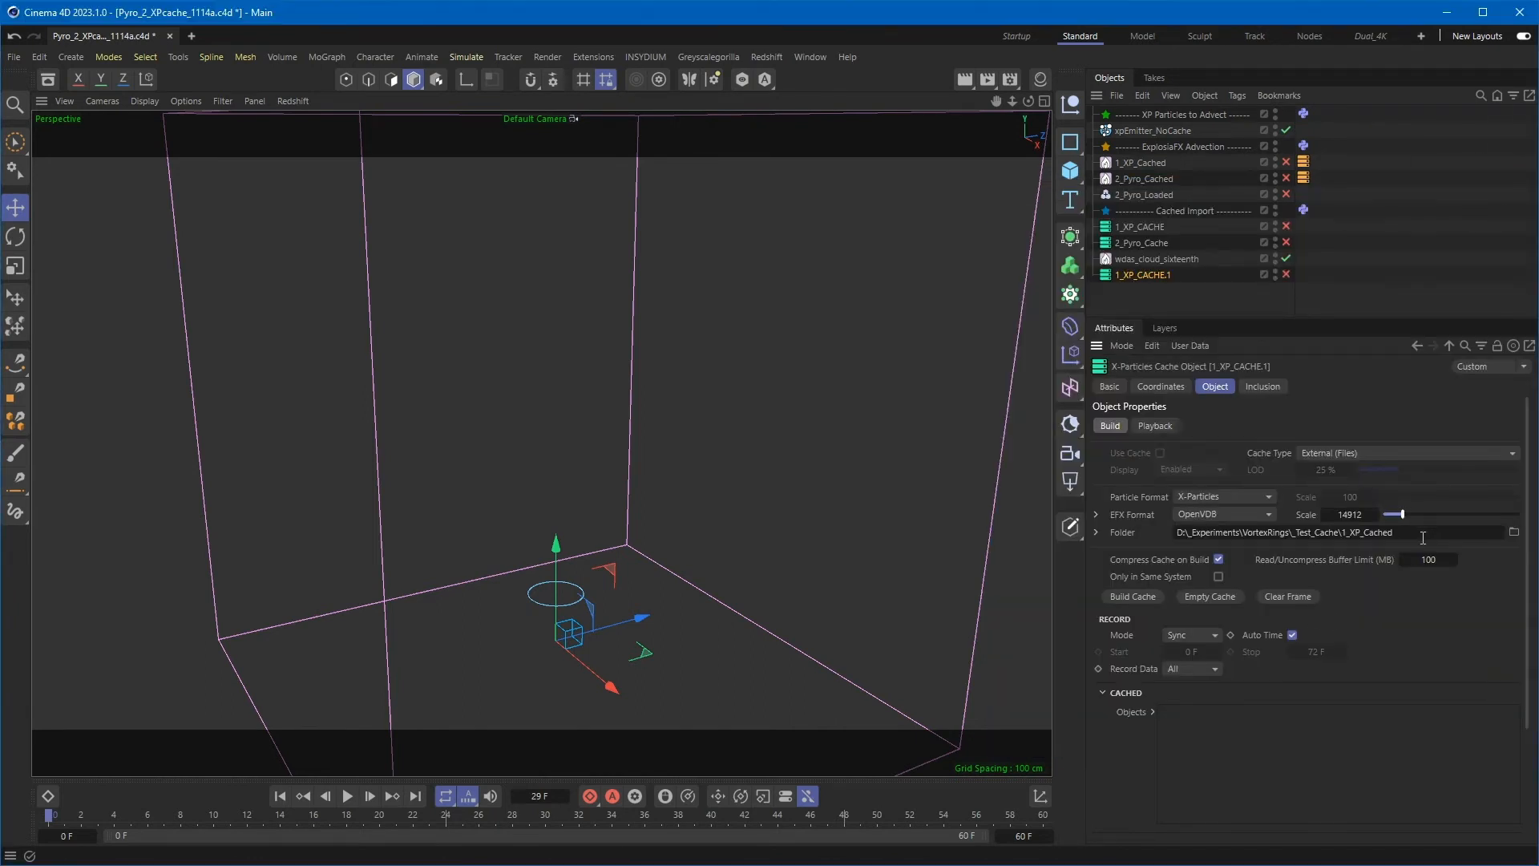
left_click(1427, 533)
left_click(1368, 515)
type("1")
key("Return")
left_click_drag(1424, 528, 1129, 544)
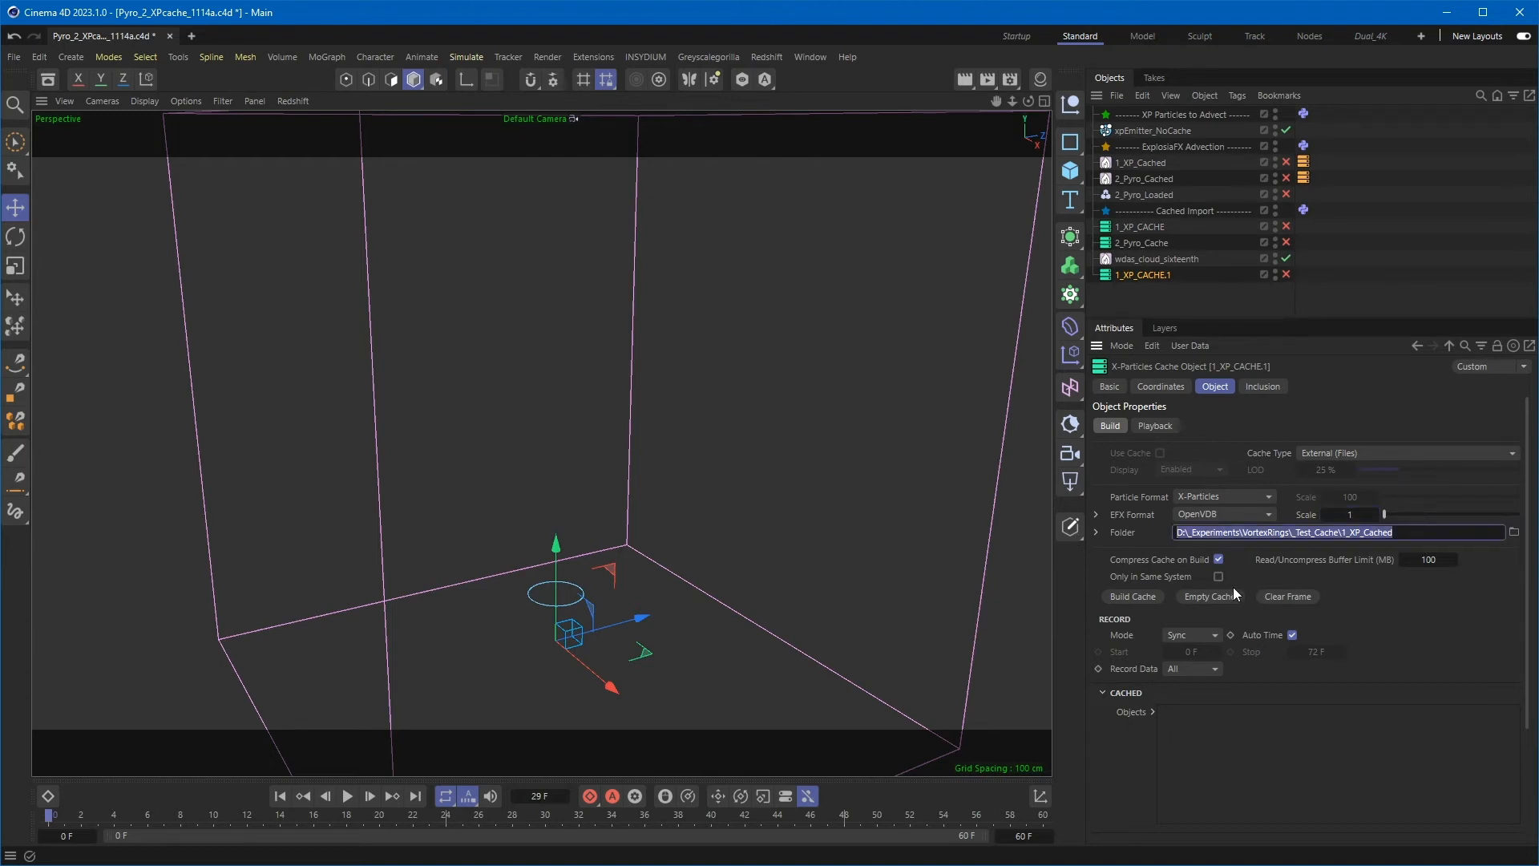
key("ctrl+v")
left_click(1458, 583)
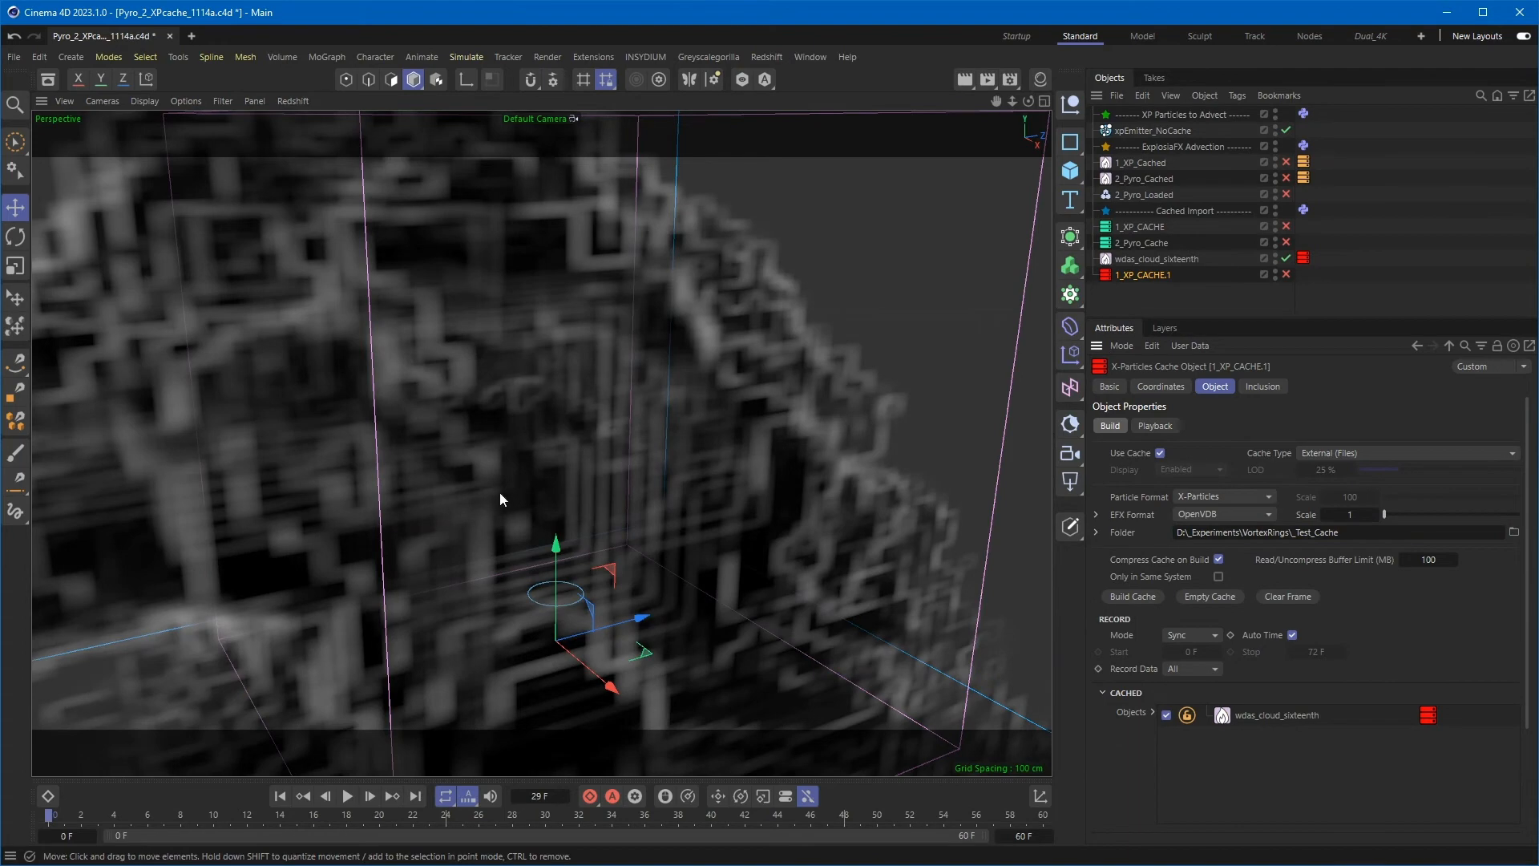
right_click_drag(575, 466, 589, 628, "alt")
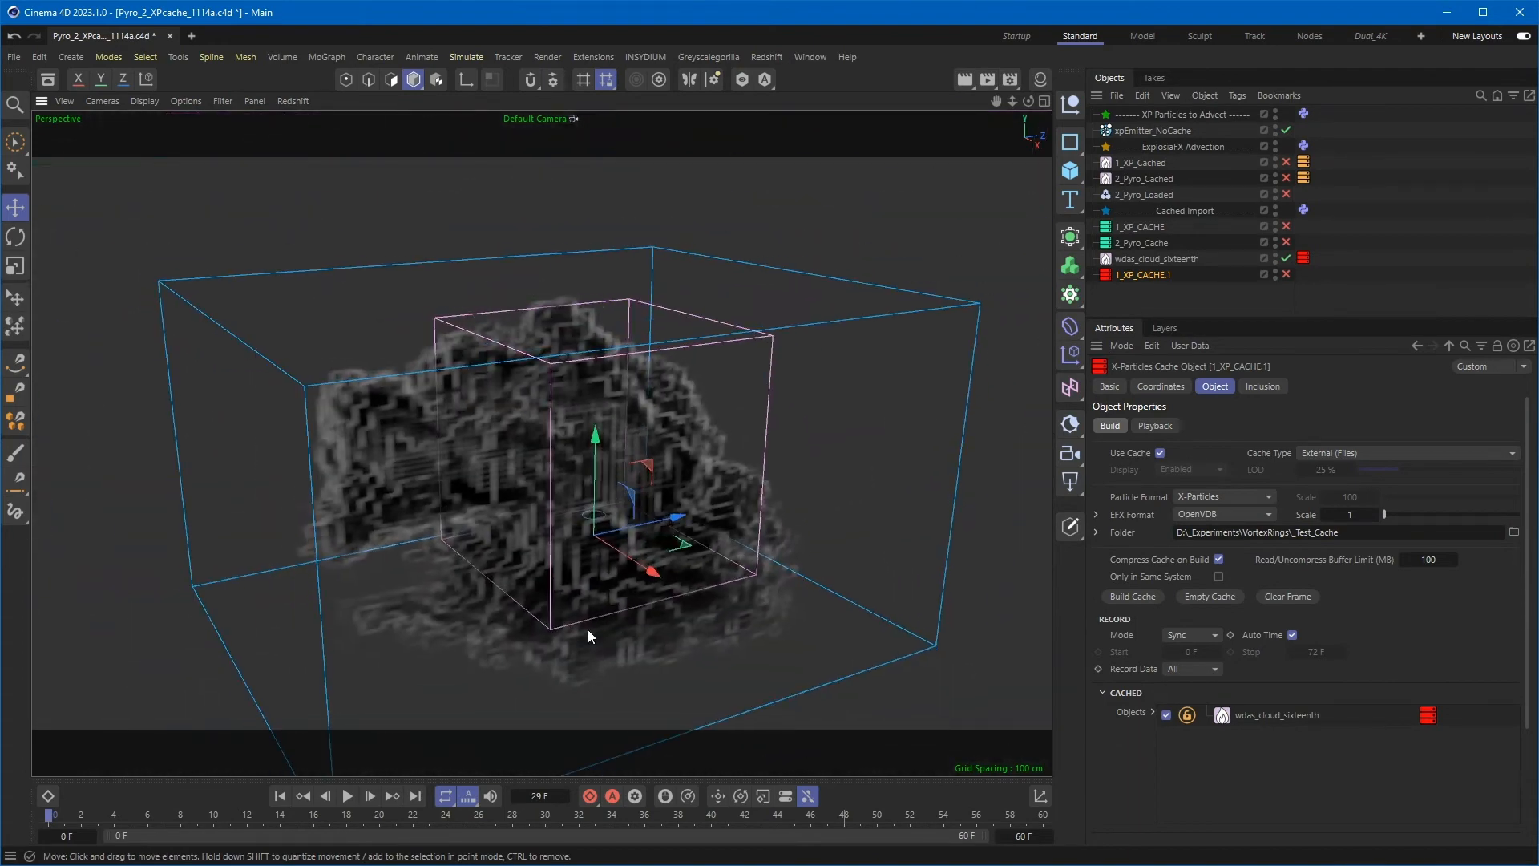
left_click_drag(579, 634, 574, 593, "alt")
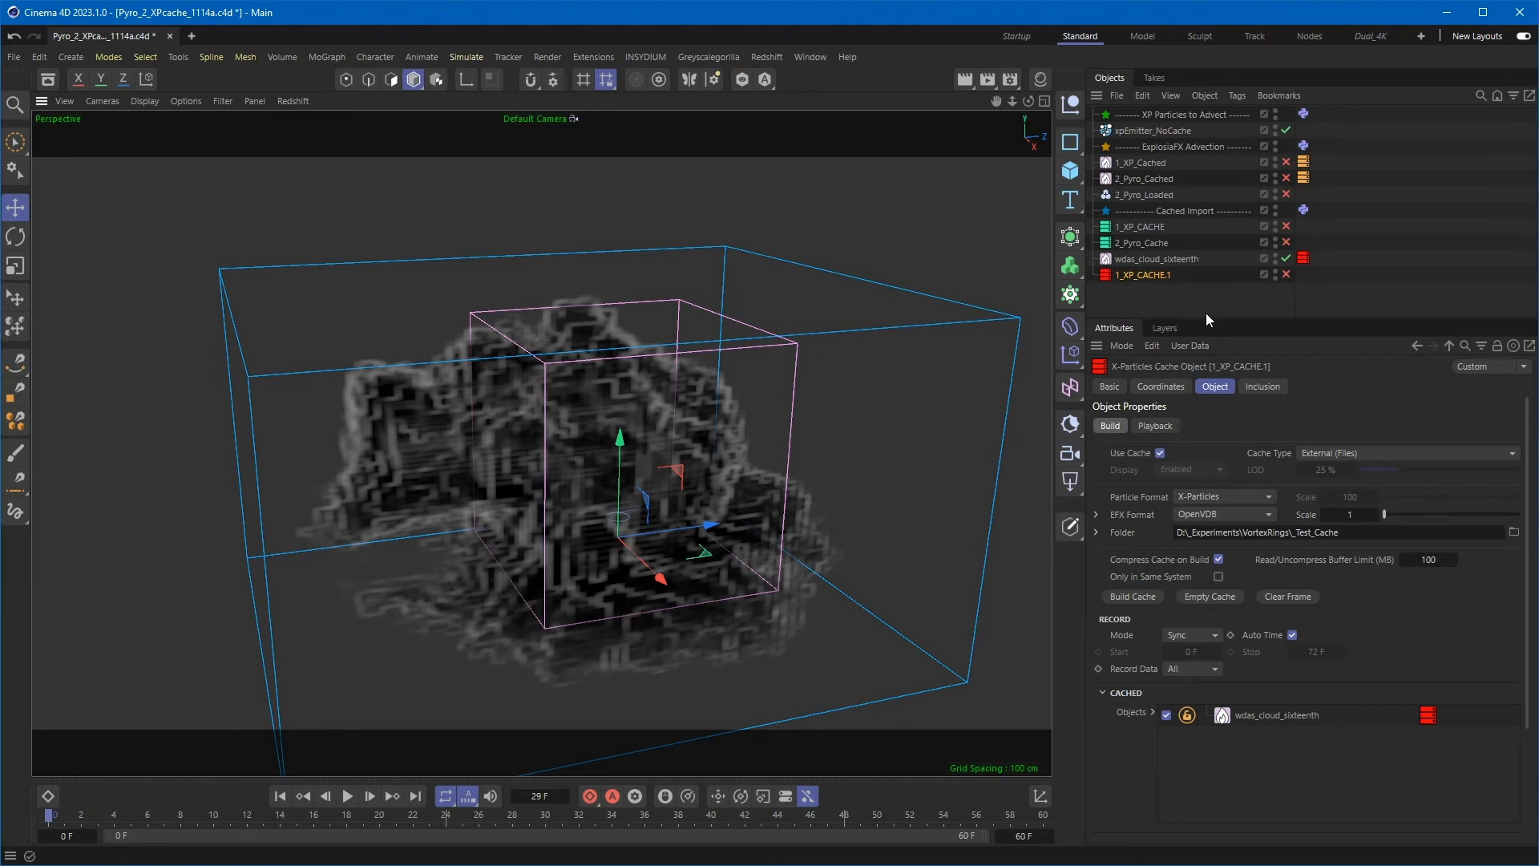
- Add an xpOpenVDBImporter object from the X-Particles utilities to the scene
left_click(1153, 301)
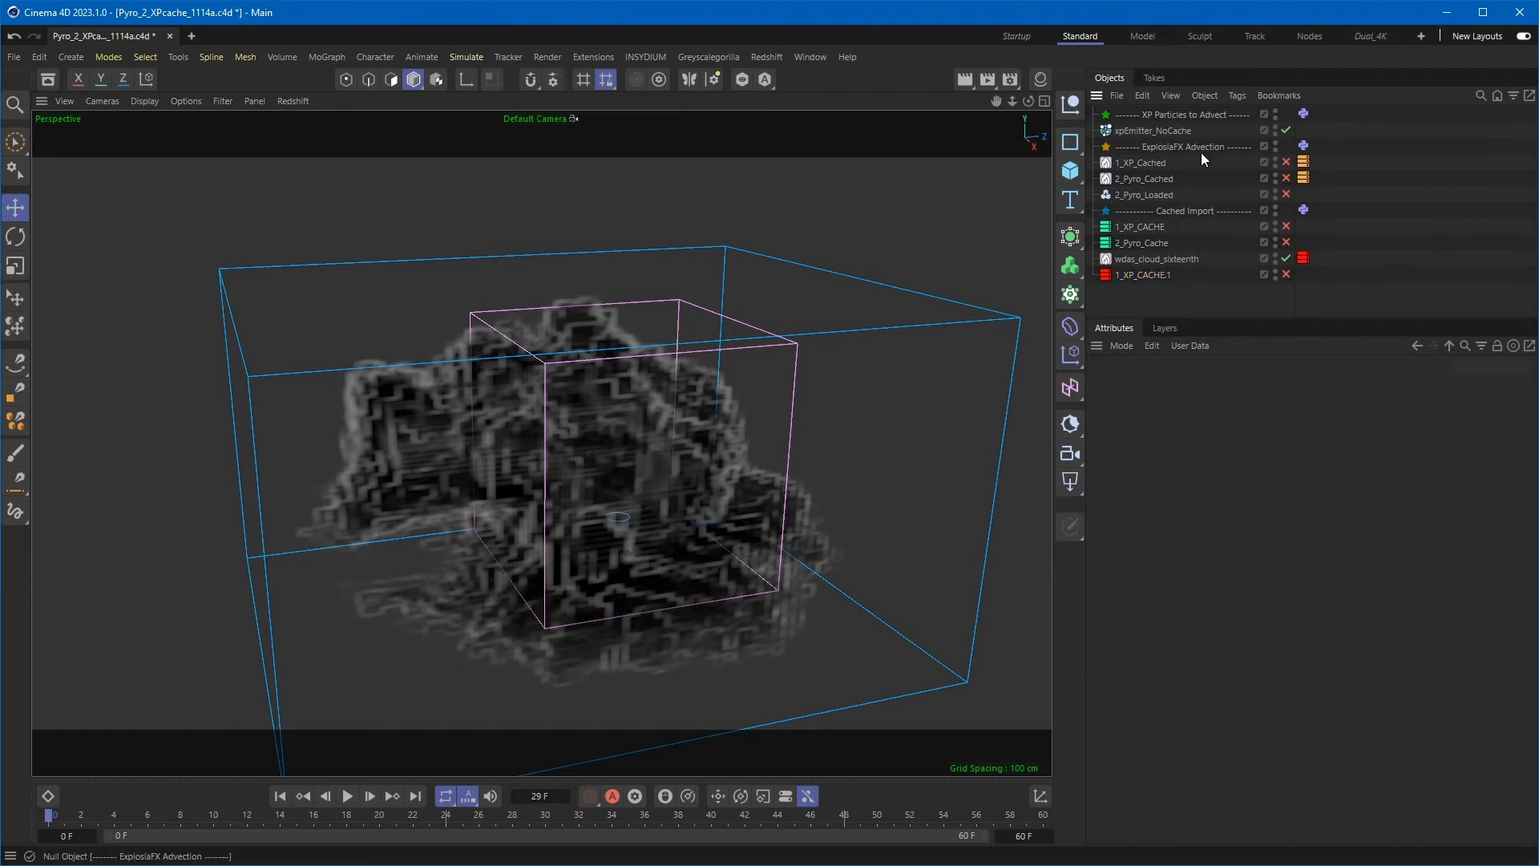
left_click(638, 57)
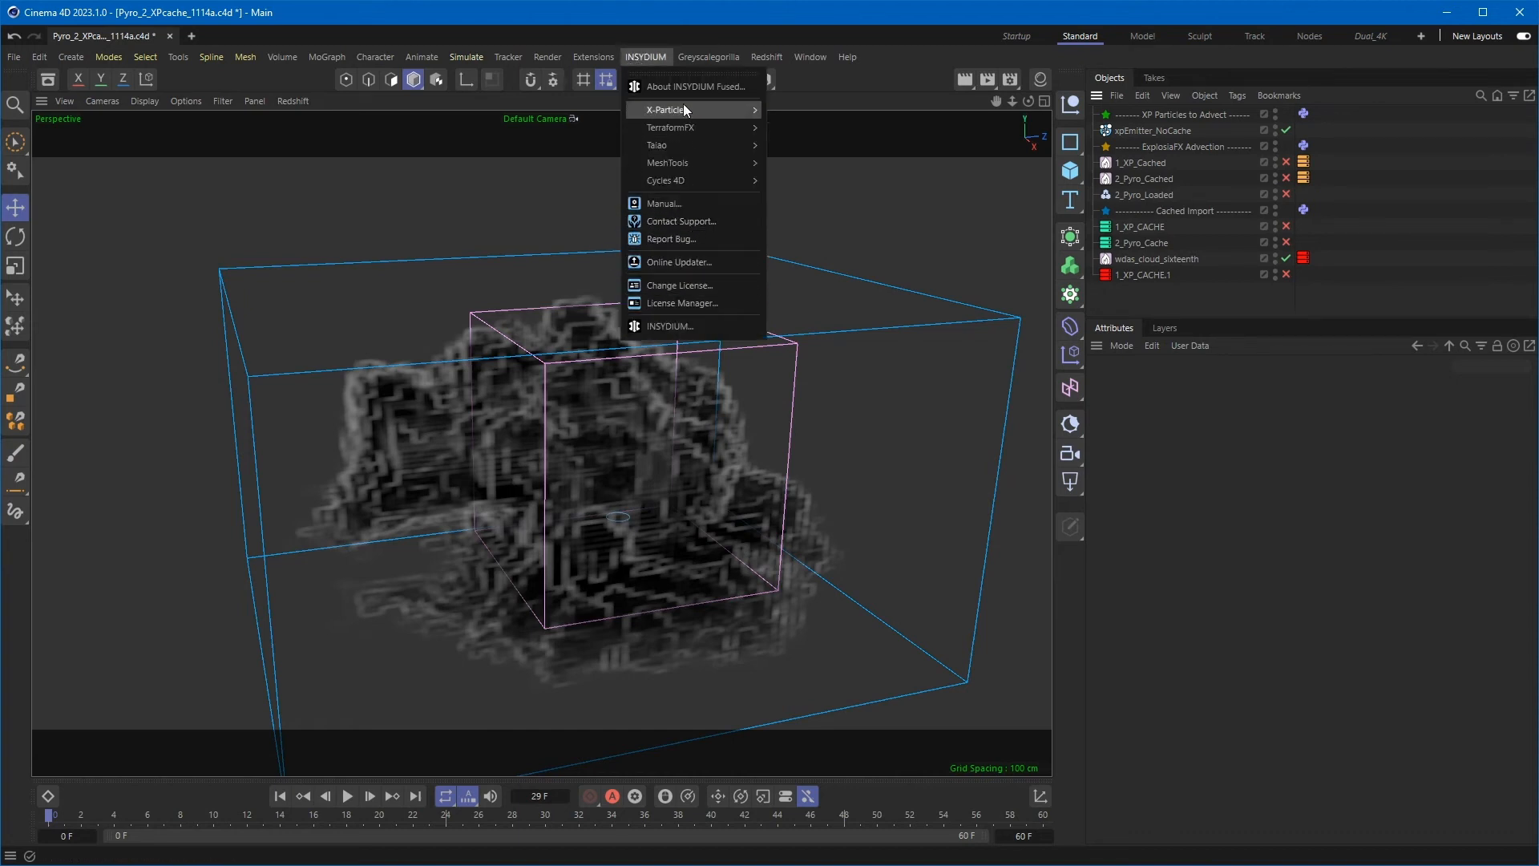
mouse_move(684, 108)
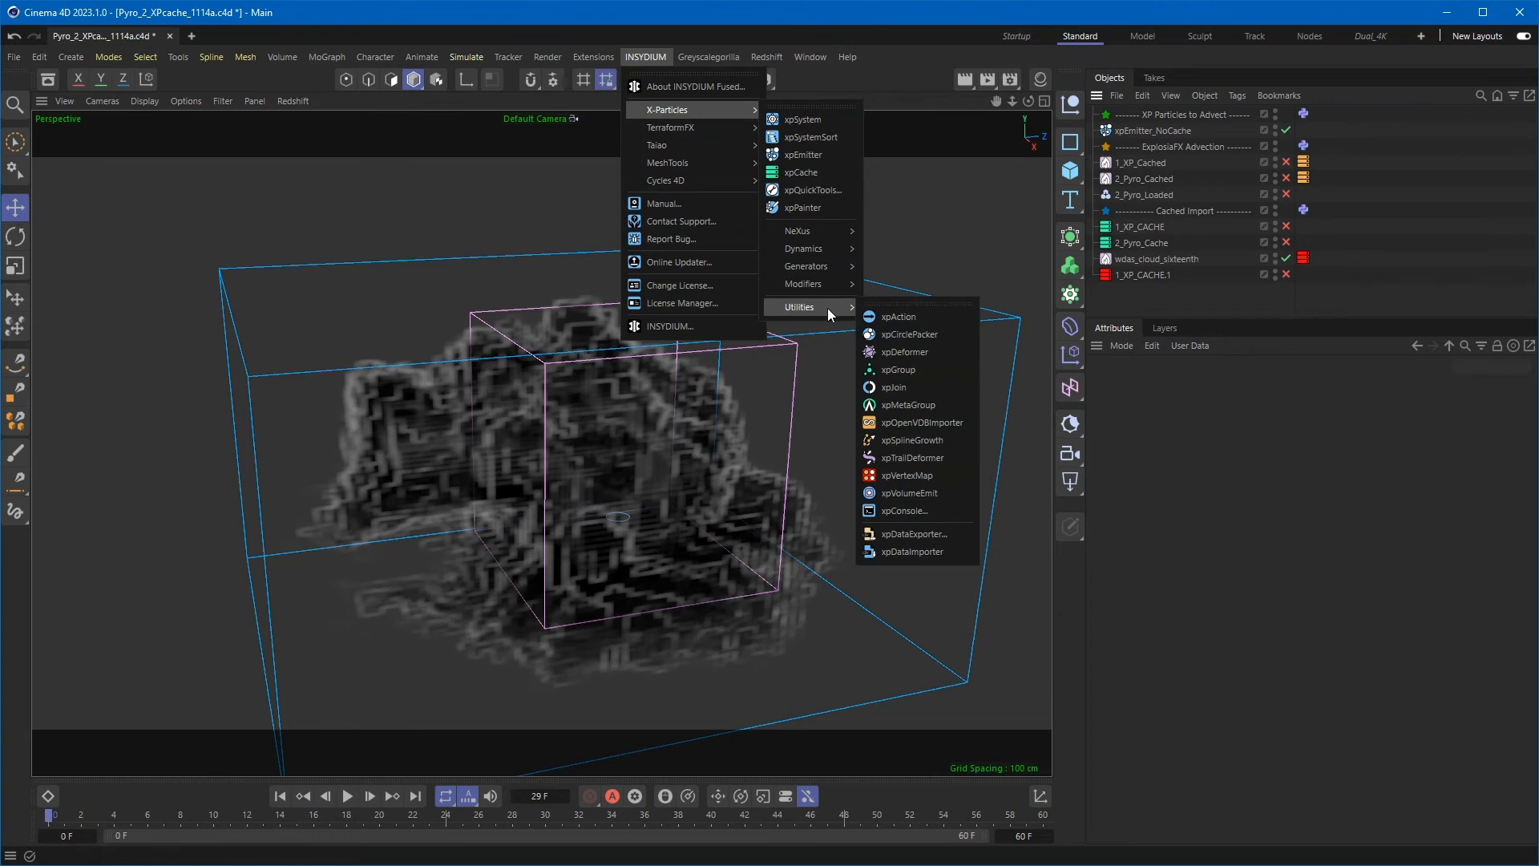
left_click(931, 423)
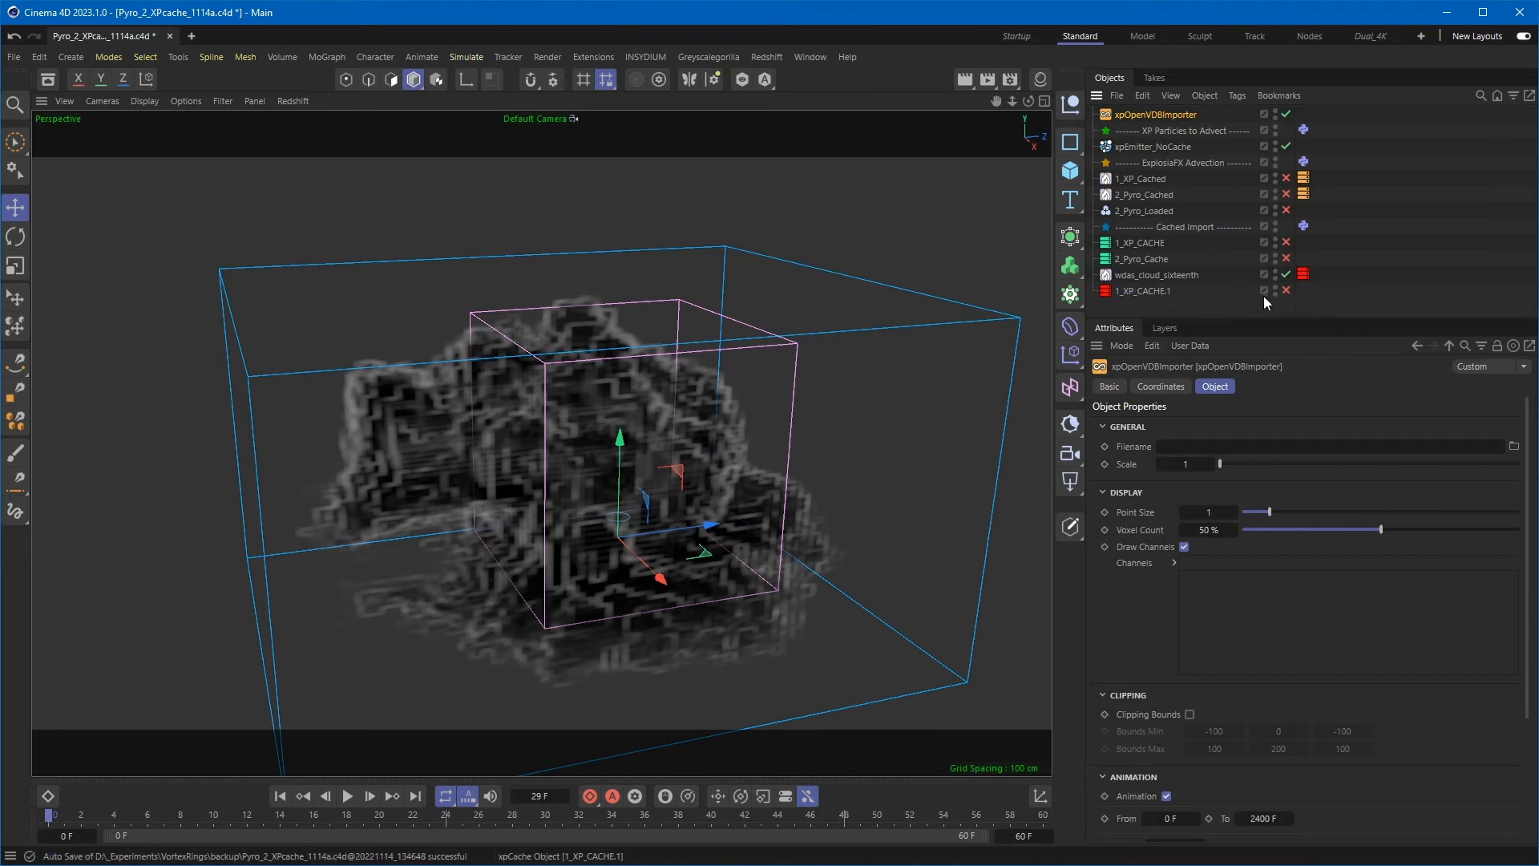
- Disable the wdas_cloud_sixteenth ExplosiaFX object and keep its 1_XP_CACHE.1 cache disabled
left_click(1285, 275)
left_click(1286, 290)
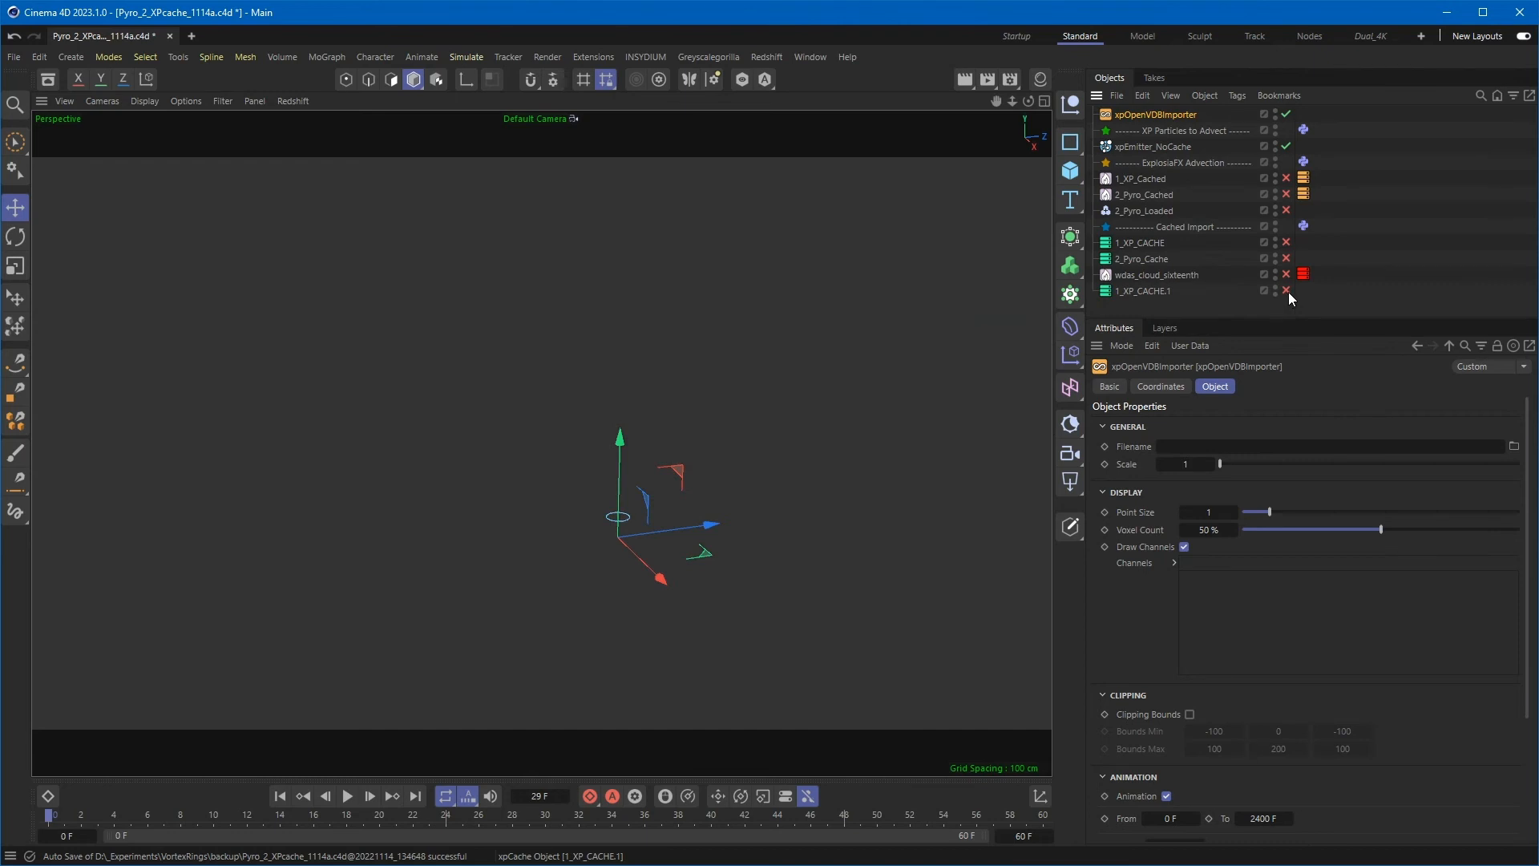
left_click(1285, 275)
left_click(1286, 291)
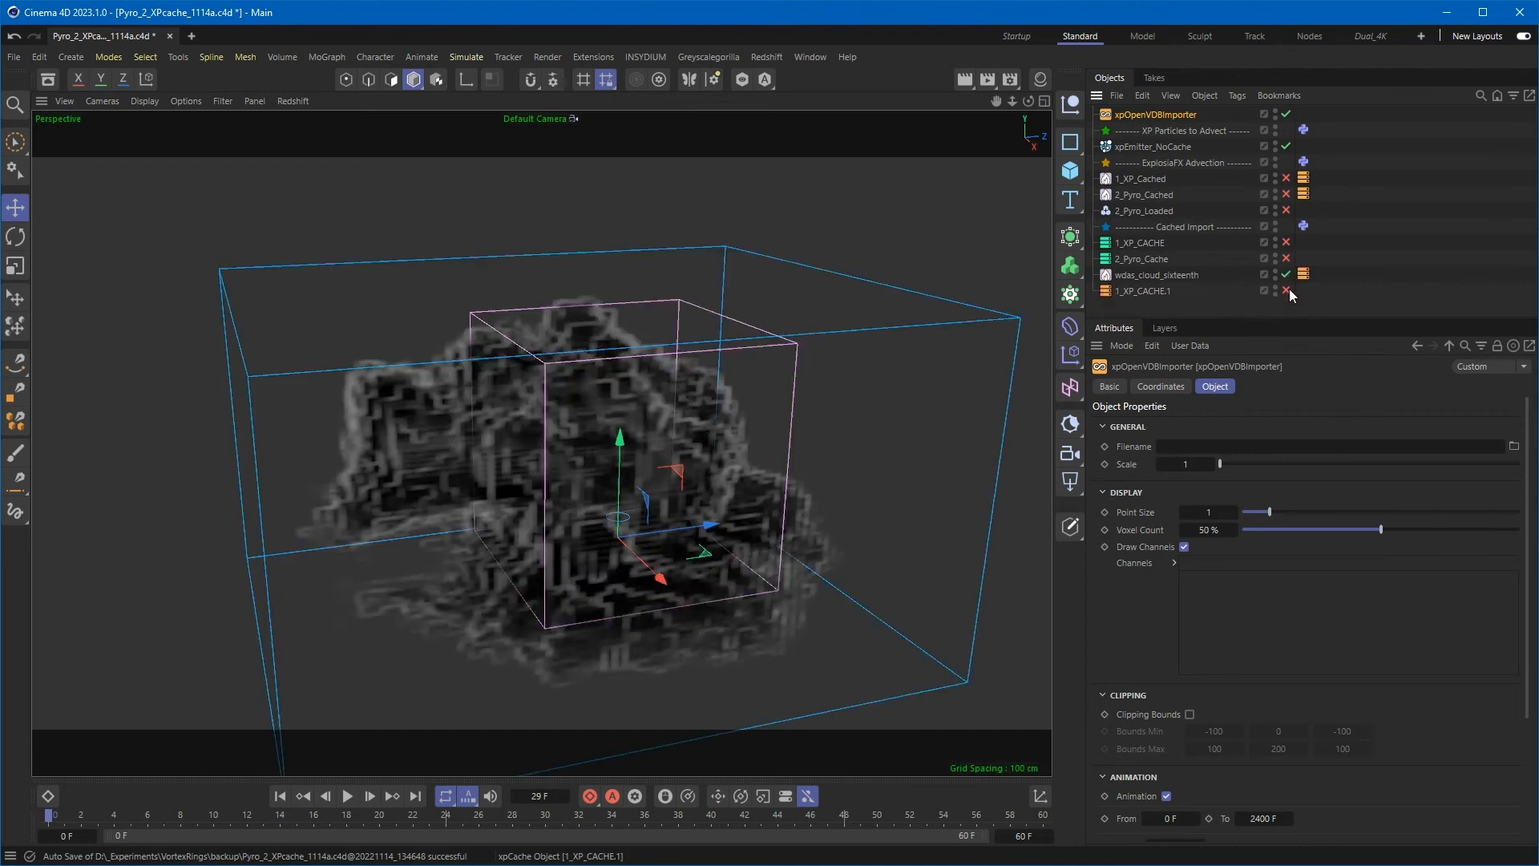
left_click(1286, 275)
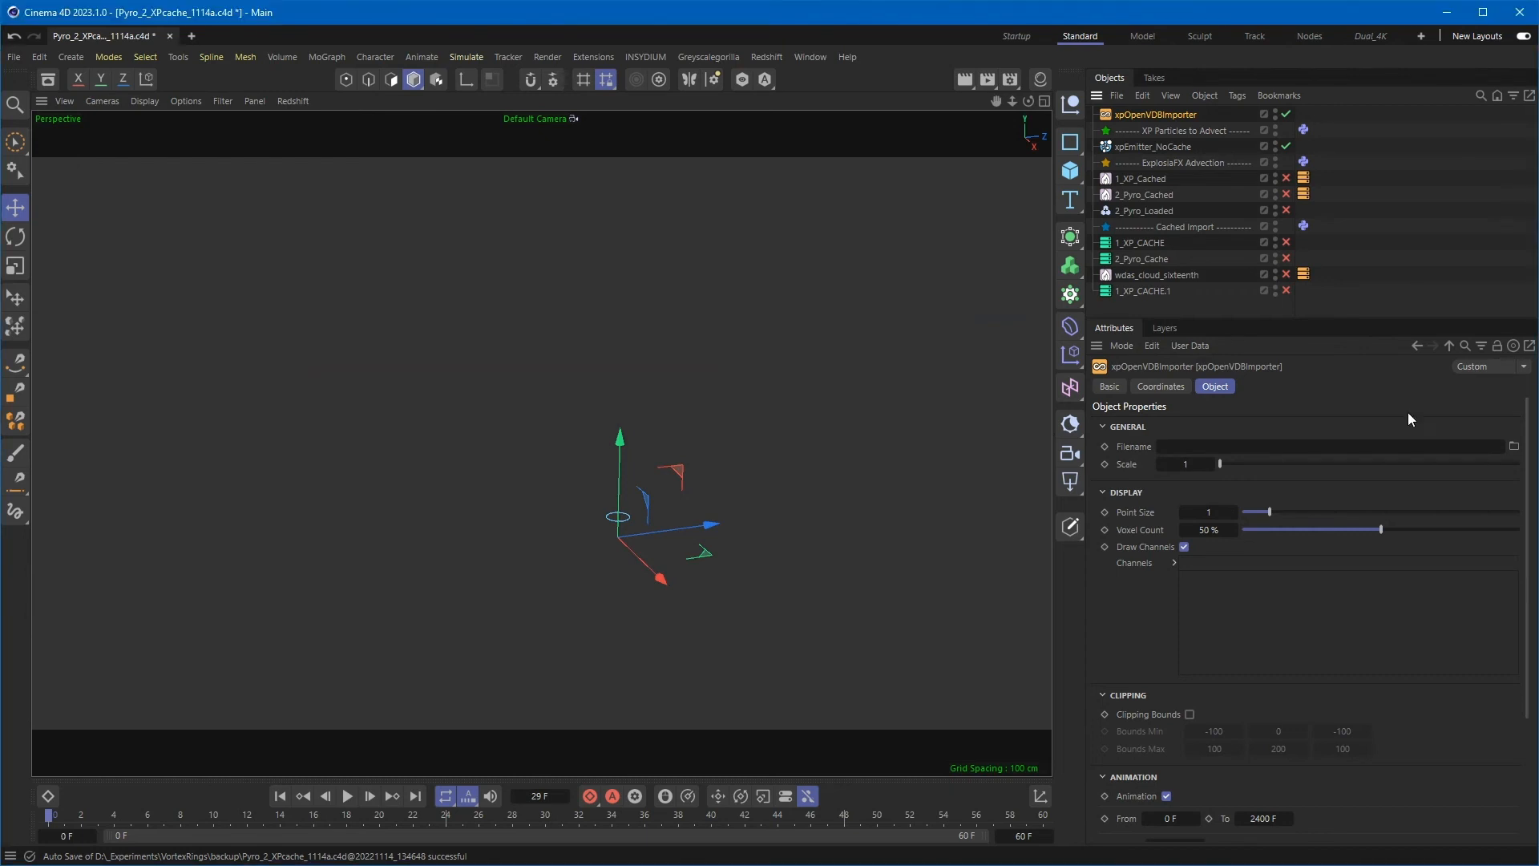
- Load wdas_cloud_sixteenth_0000.vdb from the _Test_Cache folder into the xpOpenVDBImporter and inspect its density channel
left_click_drag(1408, 412, 1283, 444)
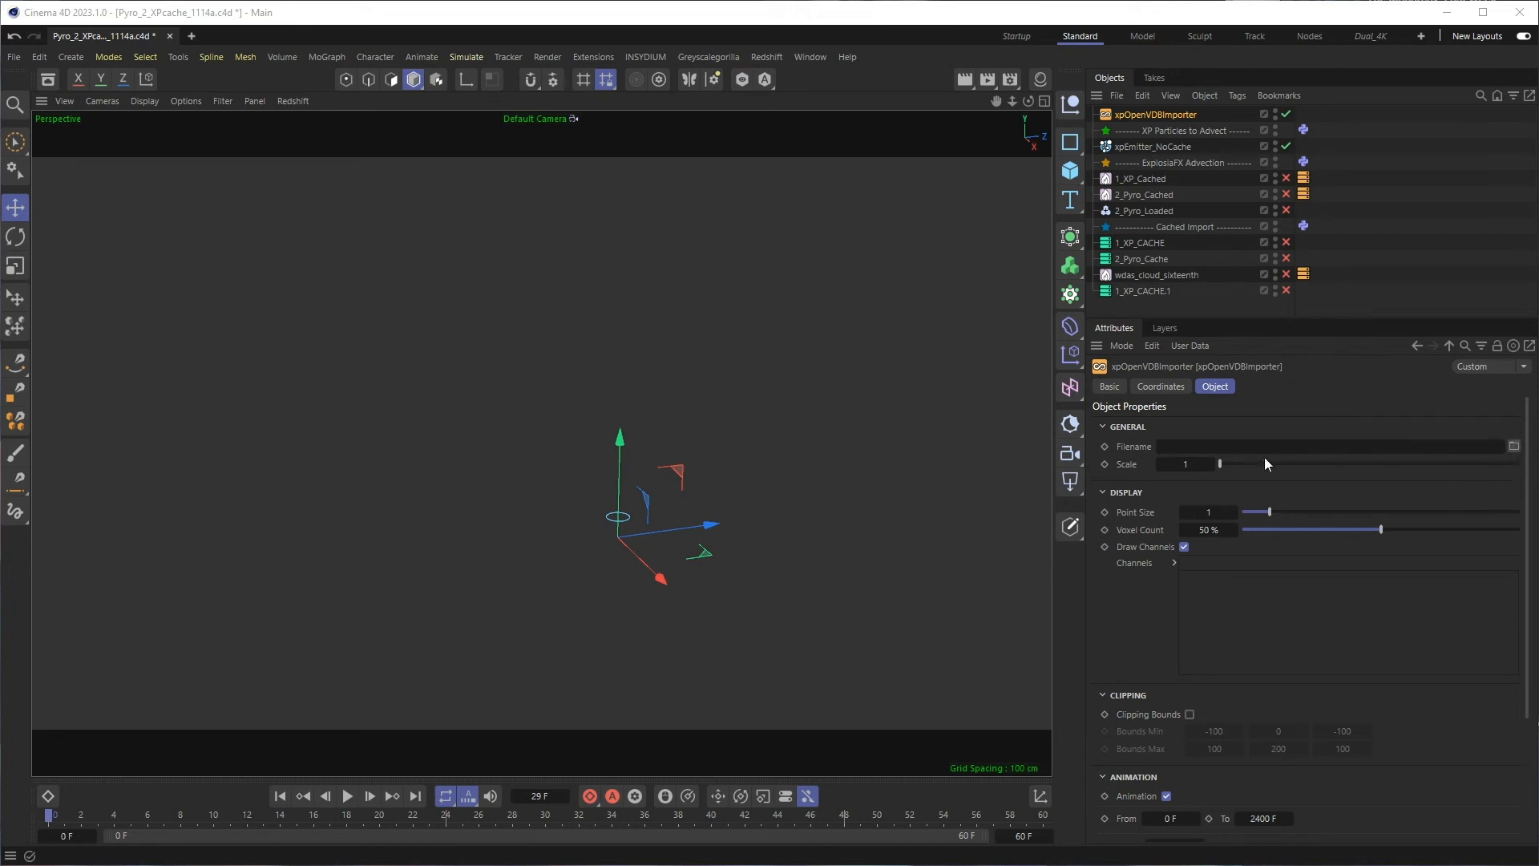
left_click_drag(1383, 357, 1373, 449)
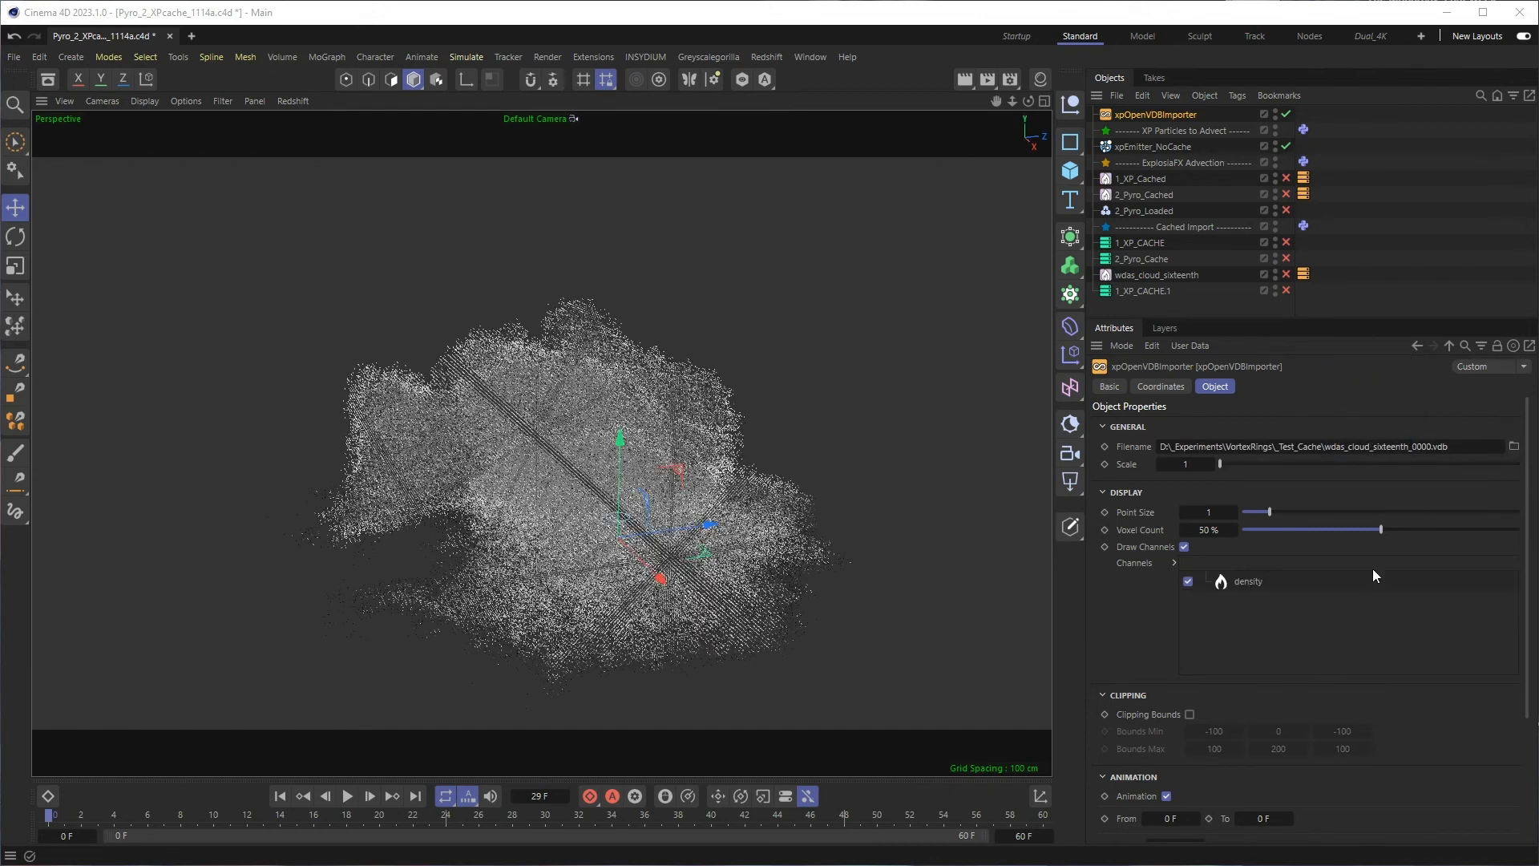
left_click(1139, 115)
left_click(1247, 582)
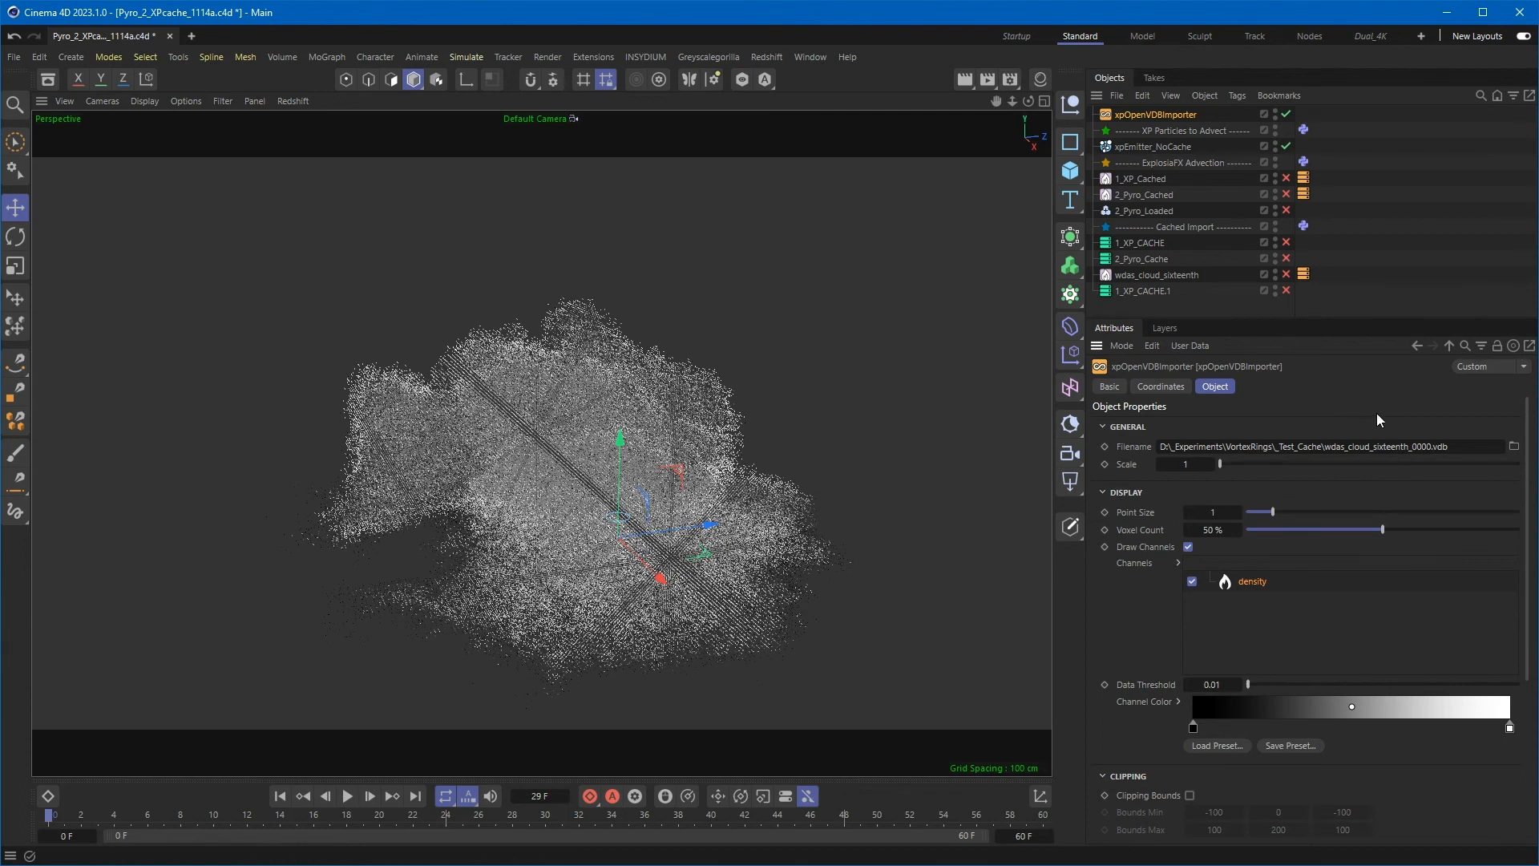
left_click(1233, 308)
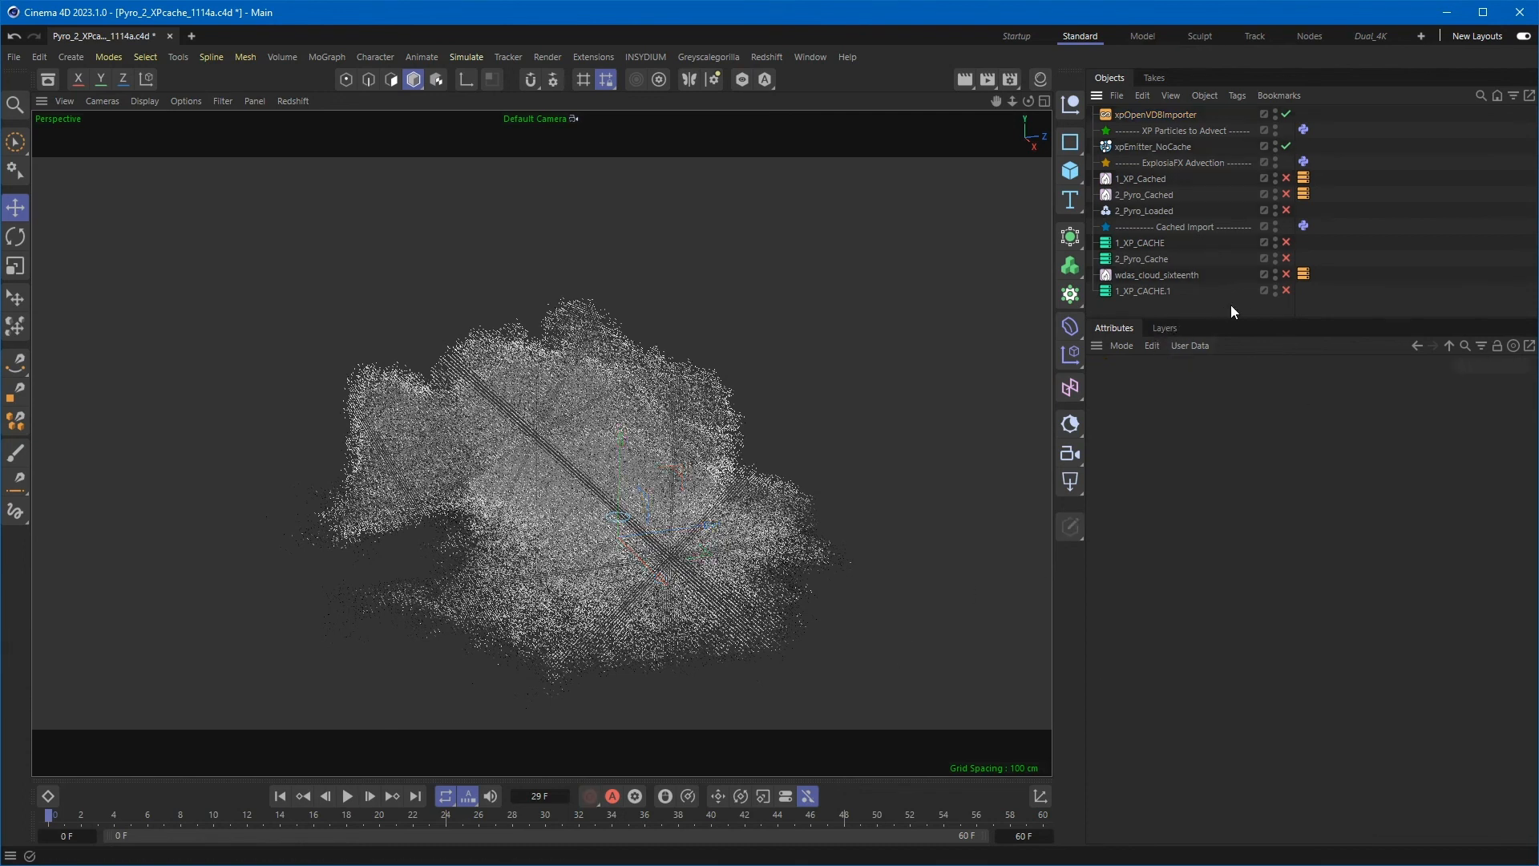
- Clear the filename of the xpOpenVDBImporter object
left_click(1157, 114)
triple_click(1465, 450)
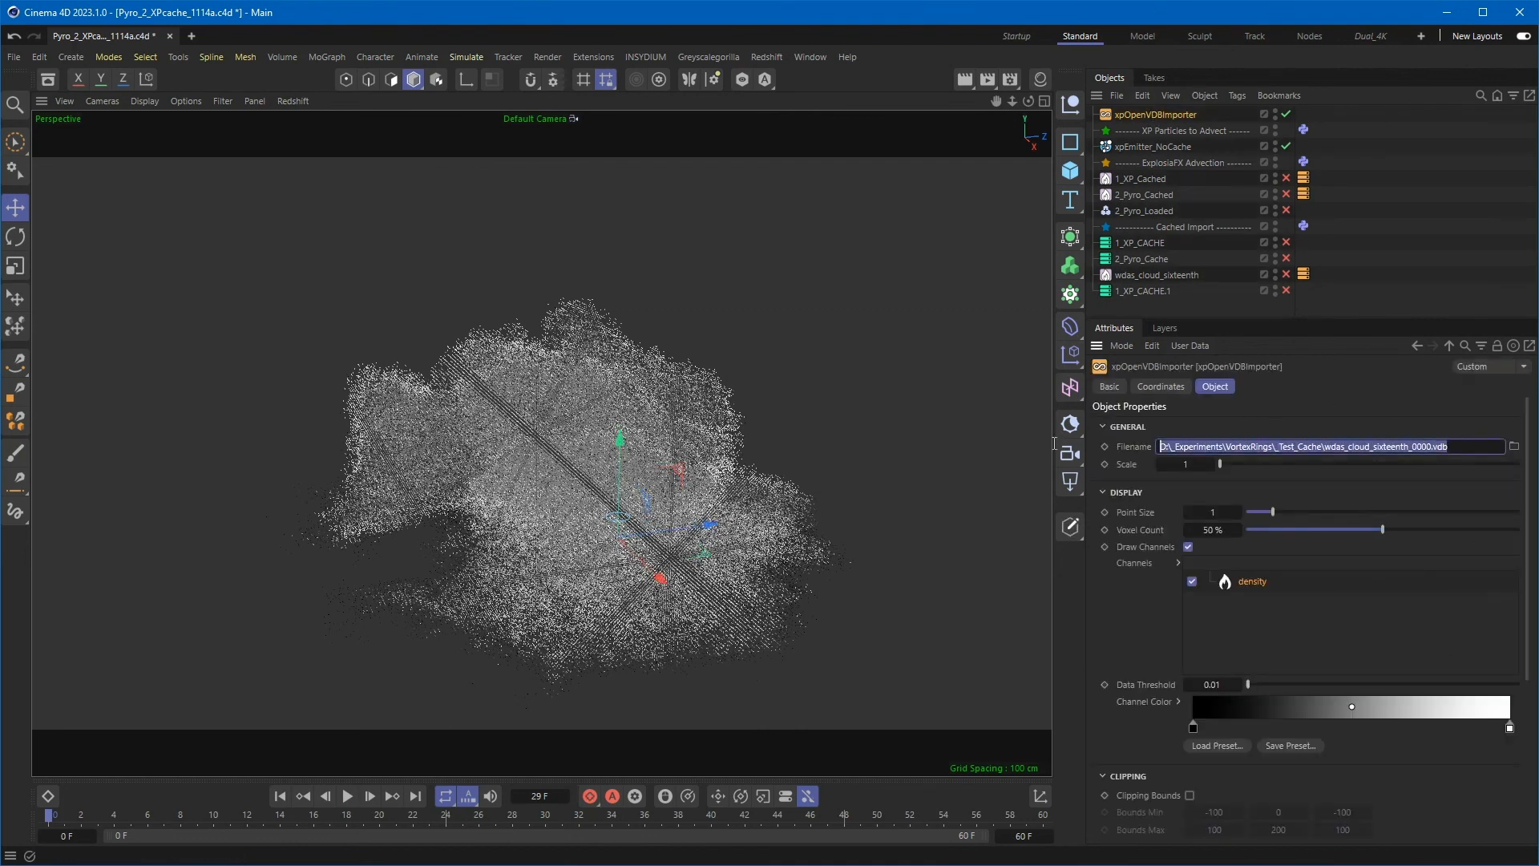
key("BackSpace")
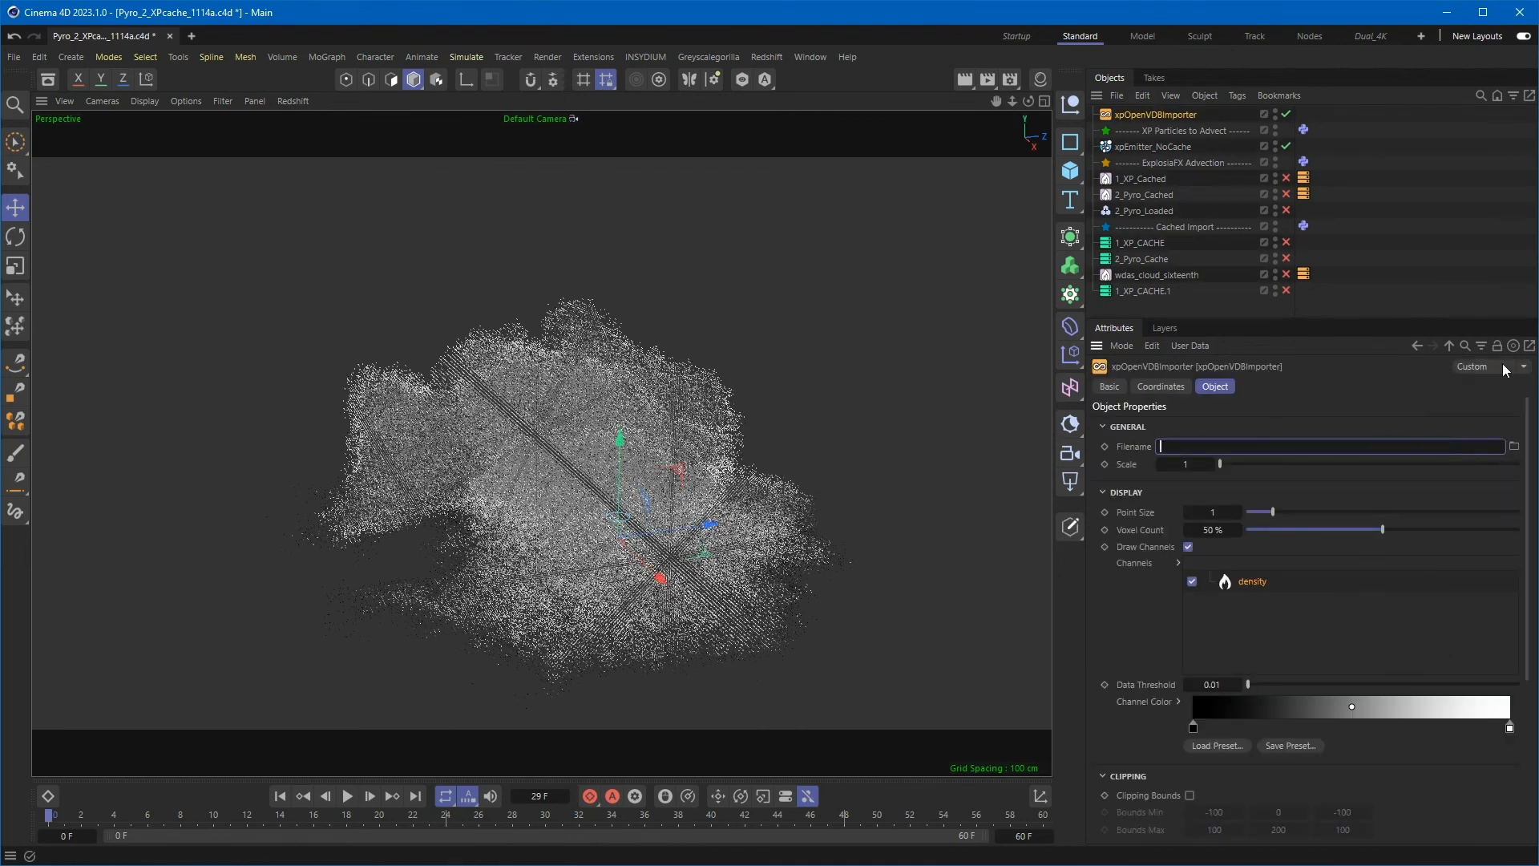
left_click(1394, 413)
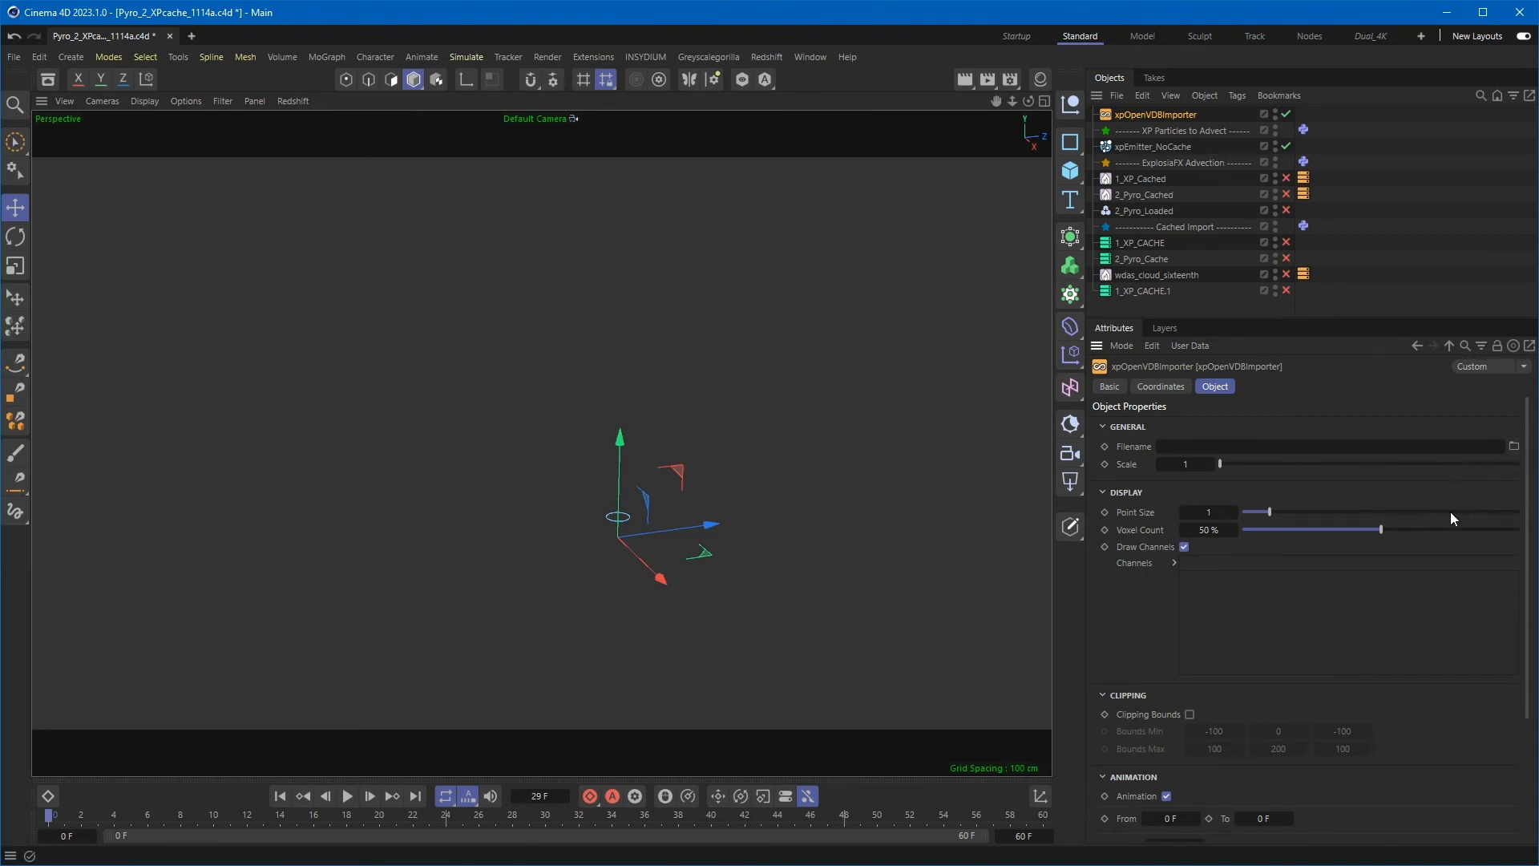
- Load 2_Pyro_Cached_0001.vdb from the _Test_Cache\Pyro_Cached folder into the xpOpenVDBImporter
left_click(1515, 447)
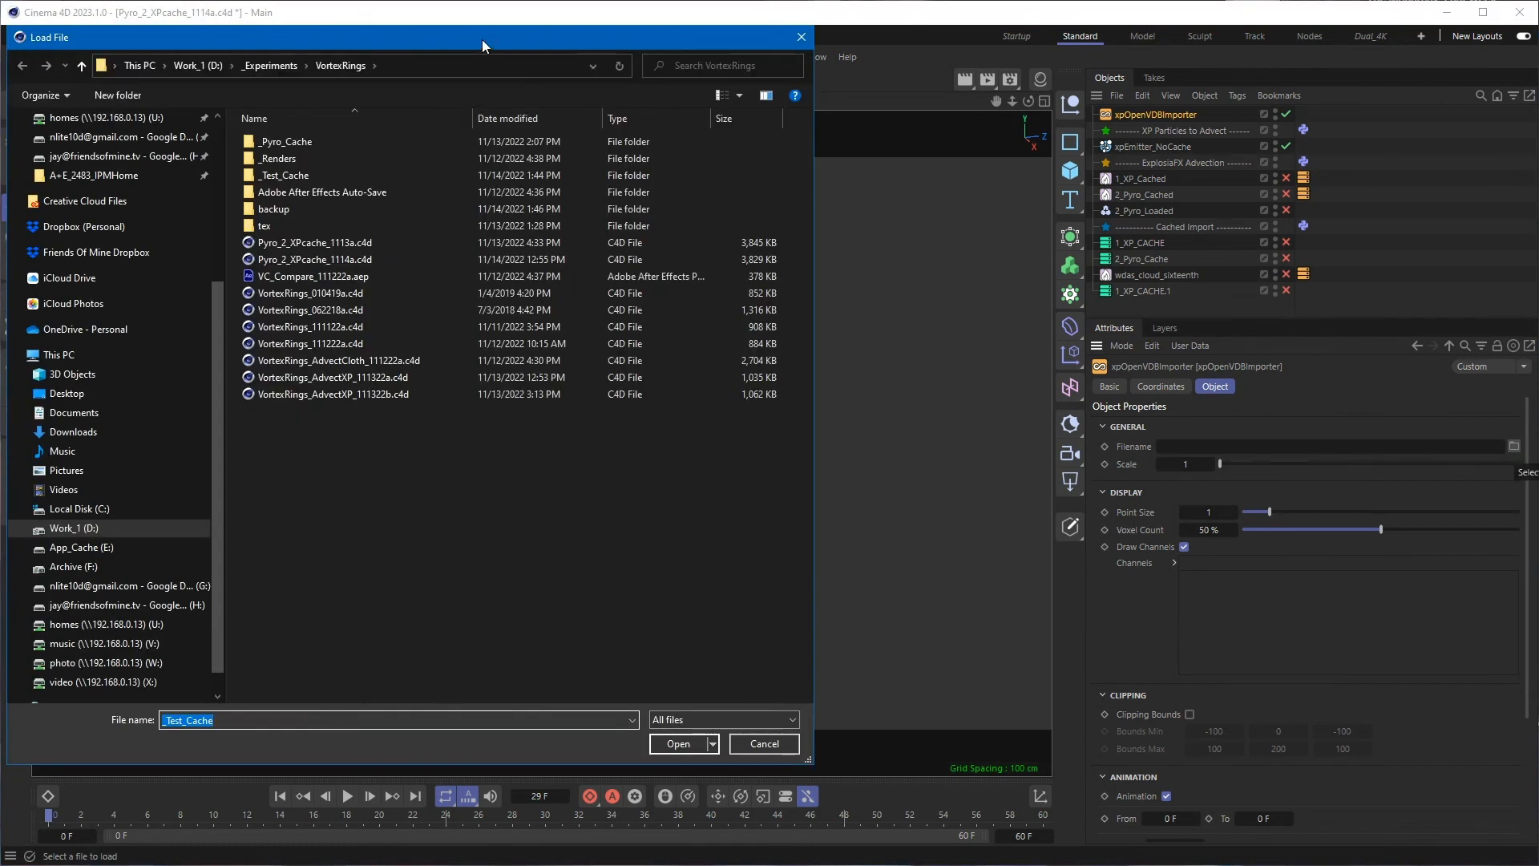
left_click_drag(484, 45, 1134, 252)
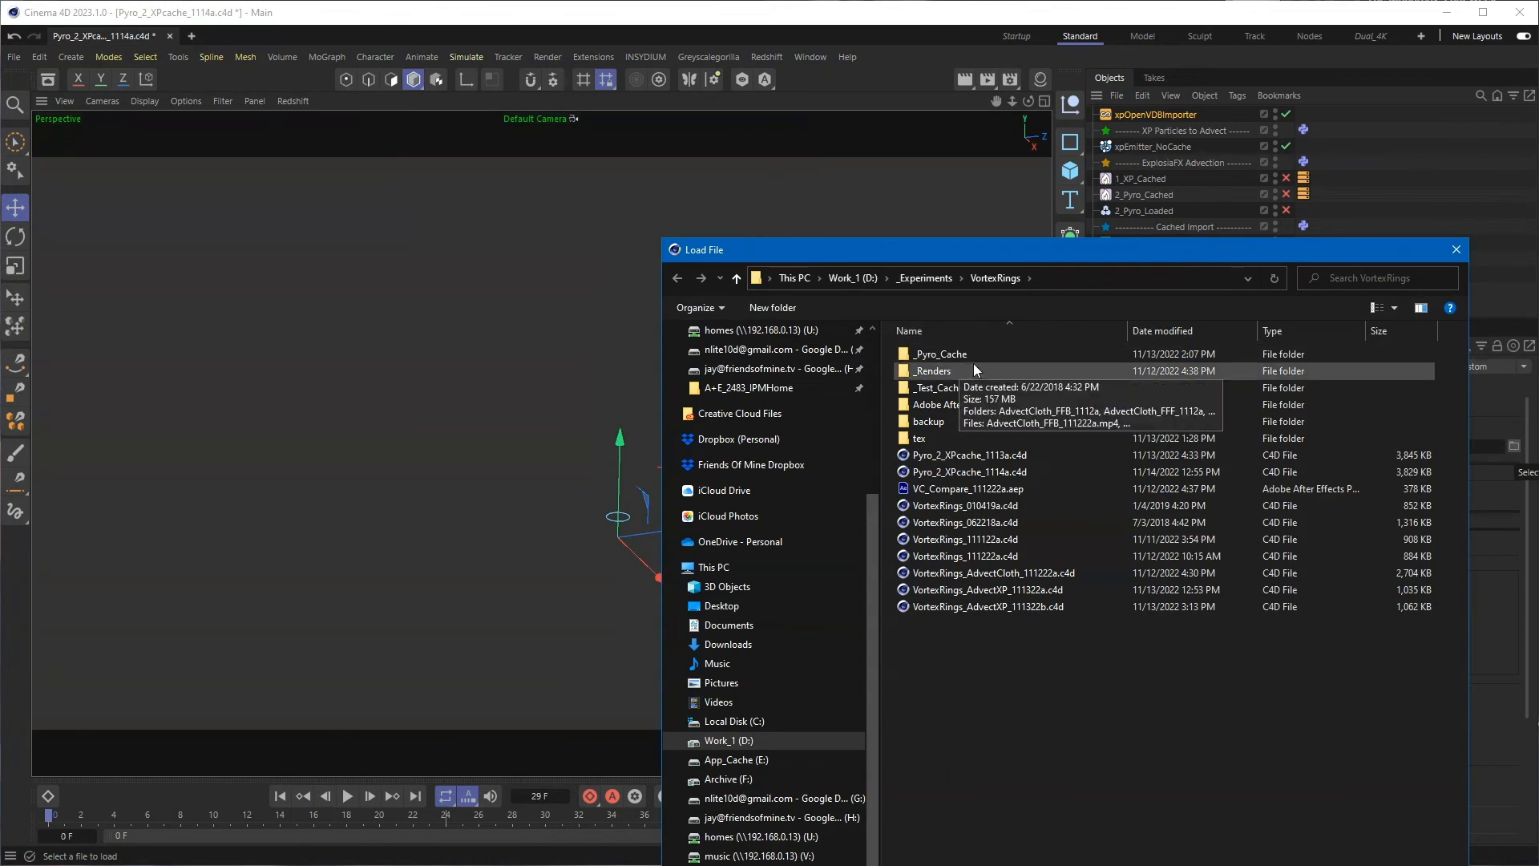
double_click(956, 389)
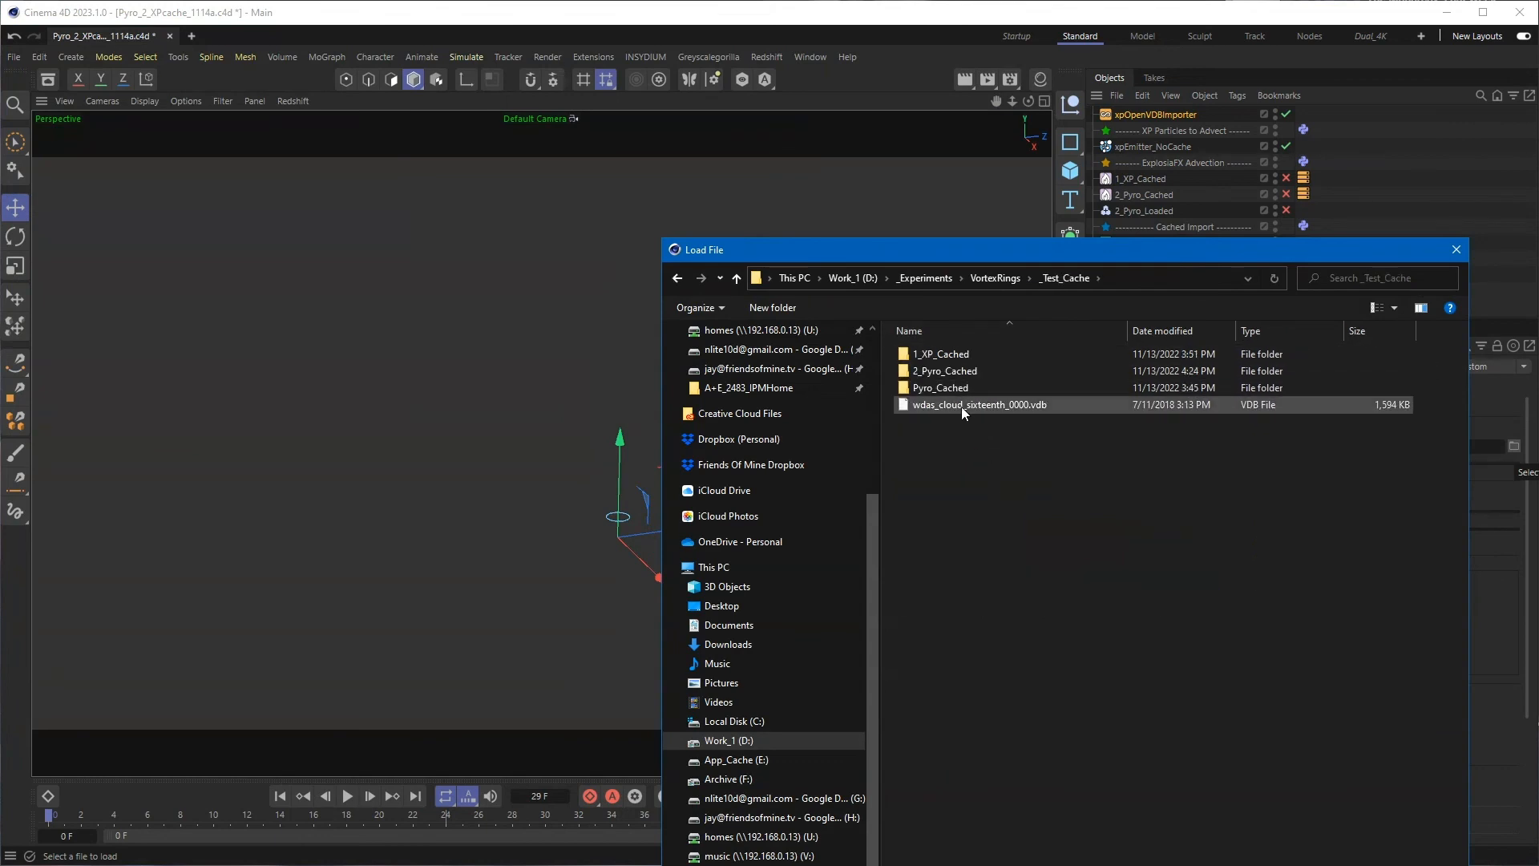
double_click(952, 373)
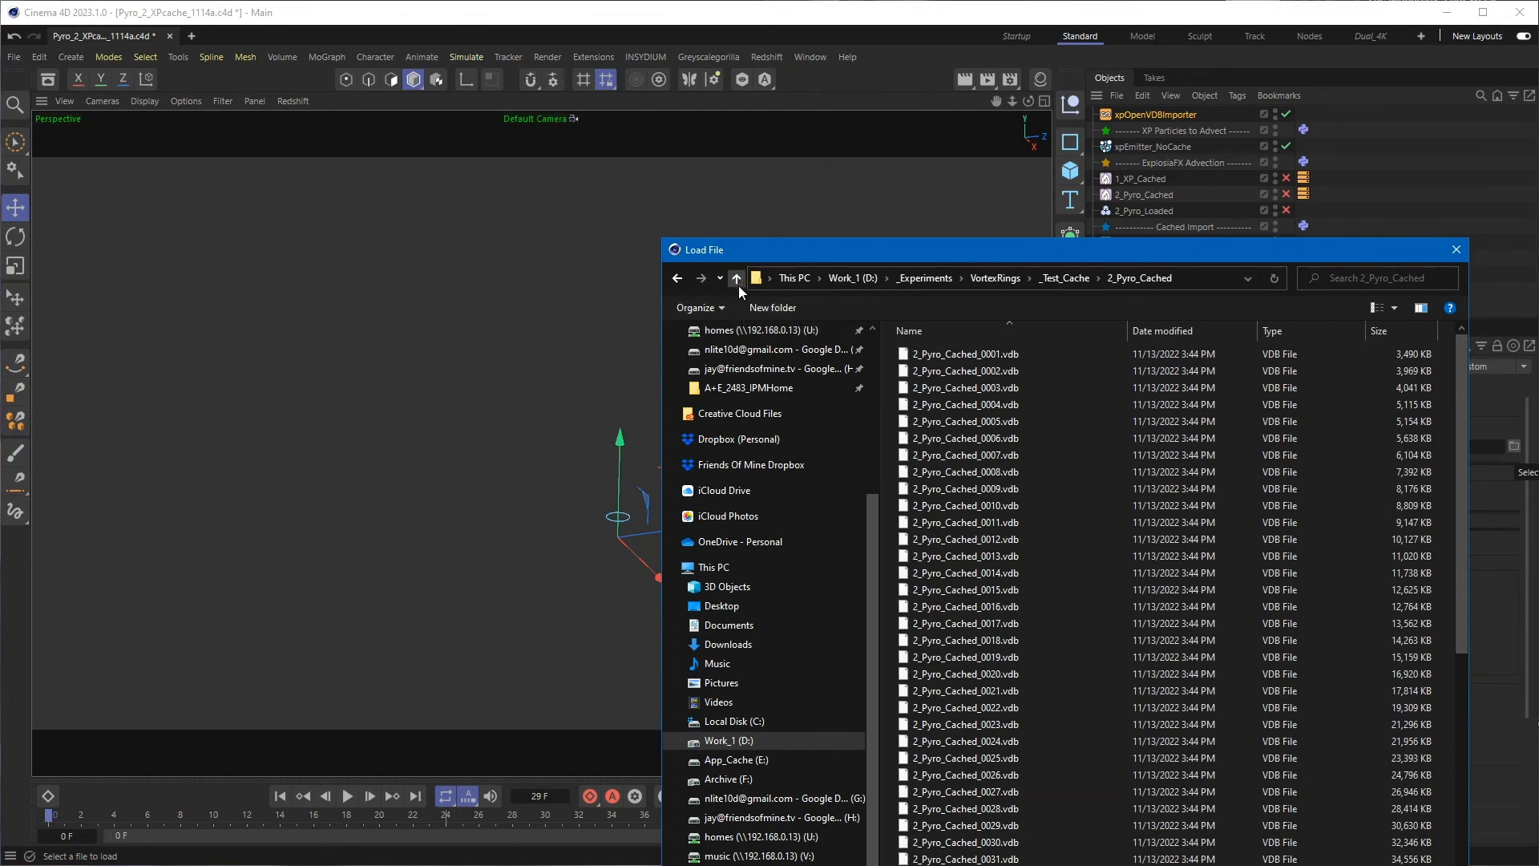
left_click(739, 281)
double_click(953, 391)
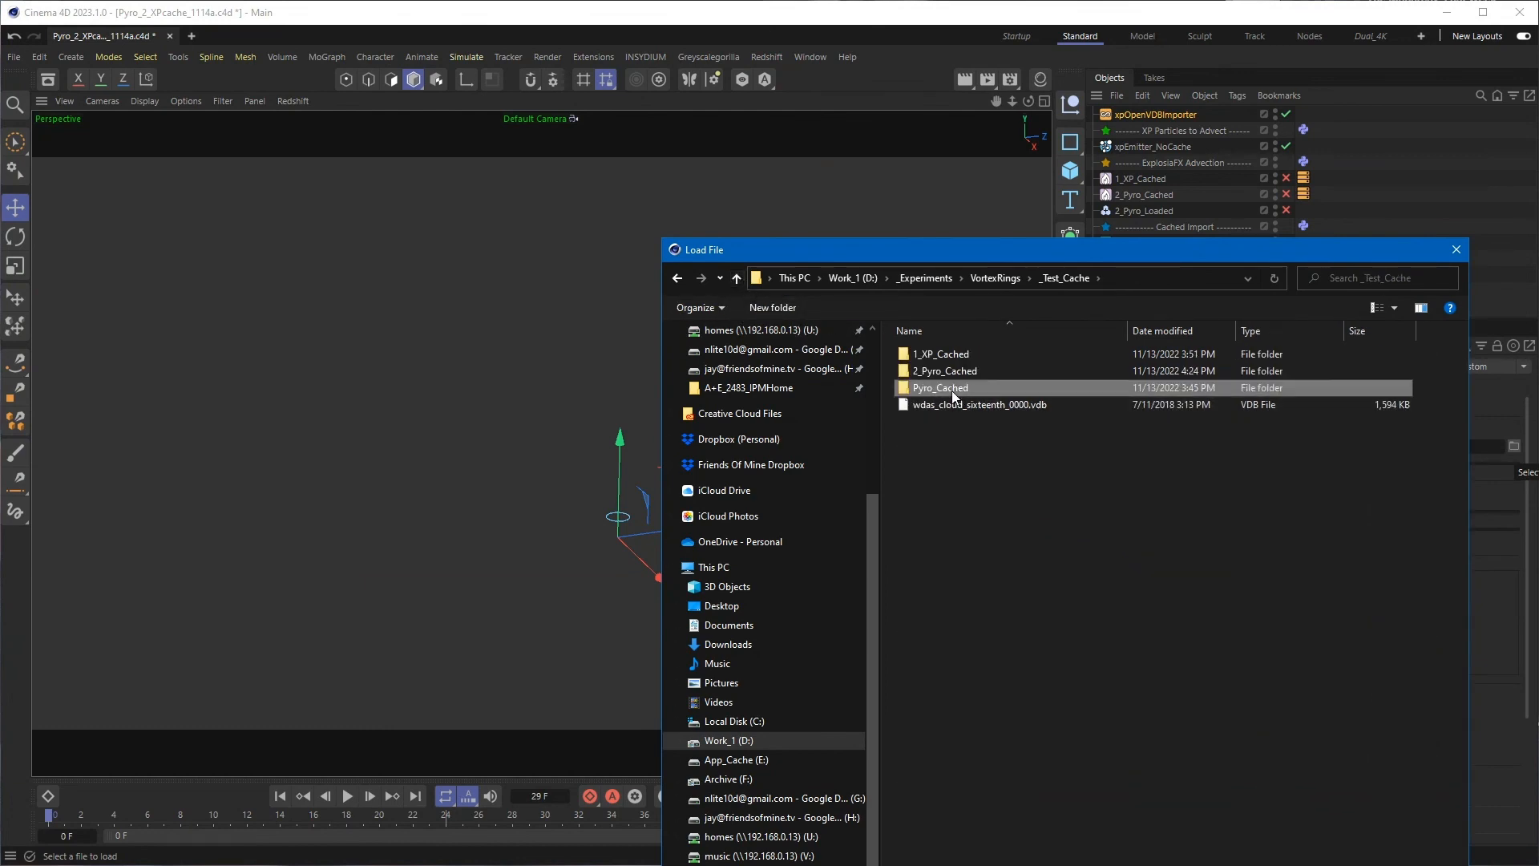
left_click(951, 363)
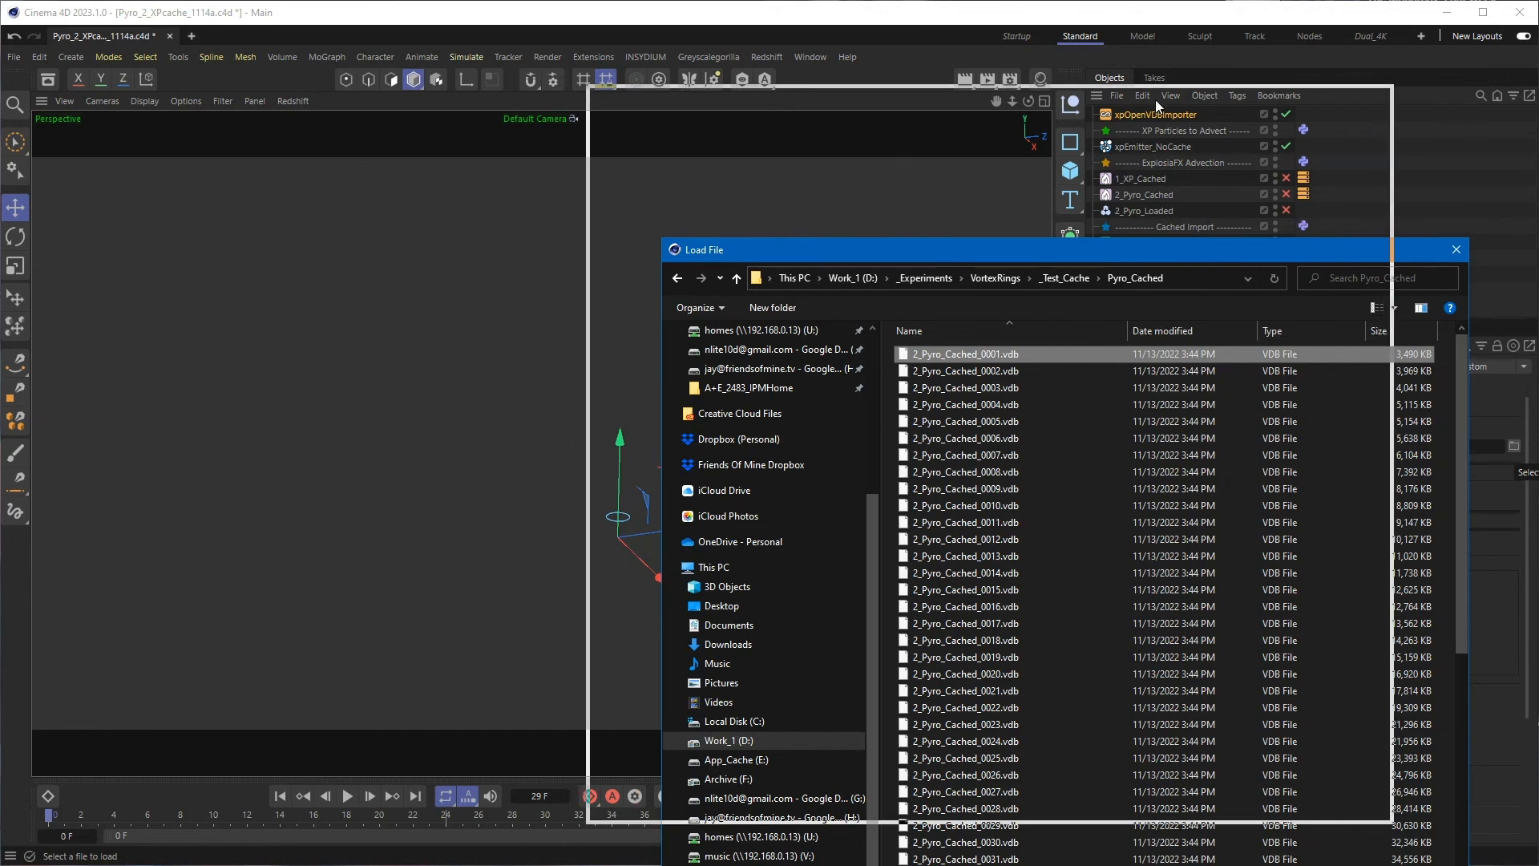
left_click_drag(1156, 99, 1156, 100)
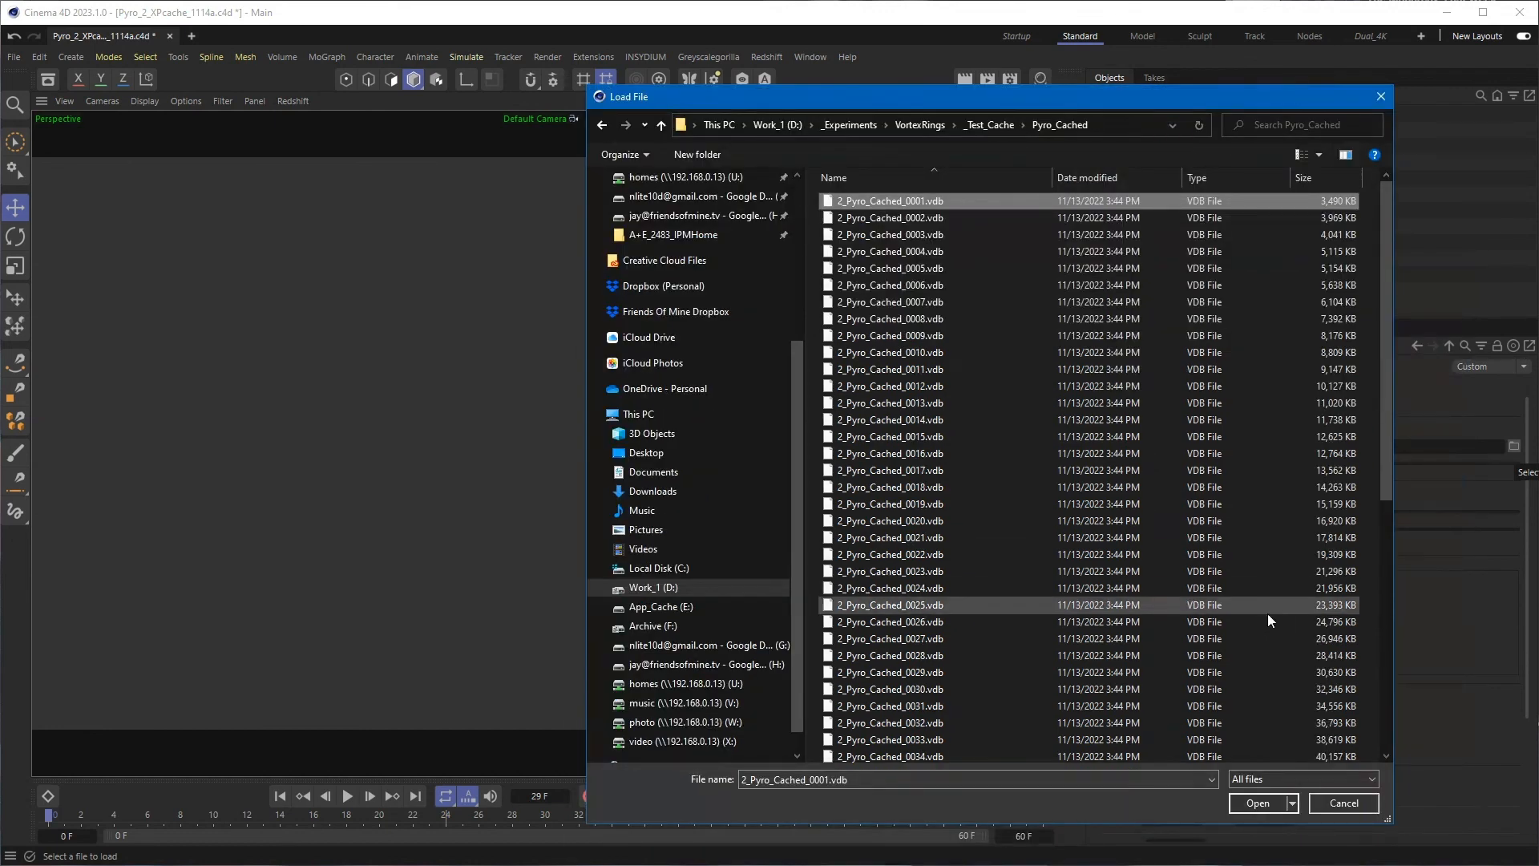
left_click(1259, 807)
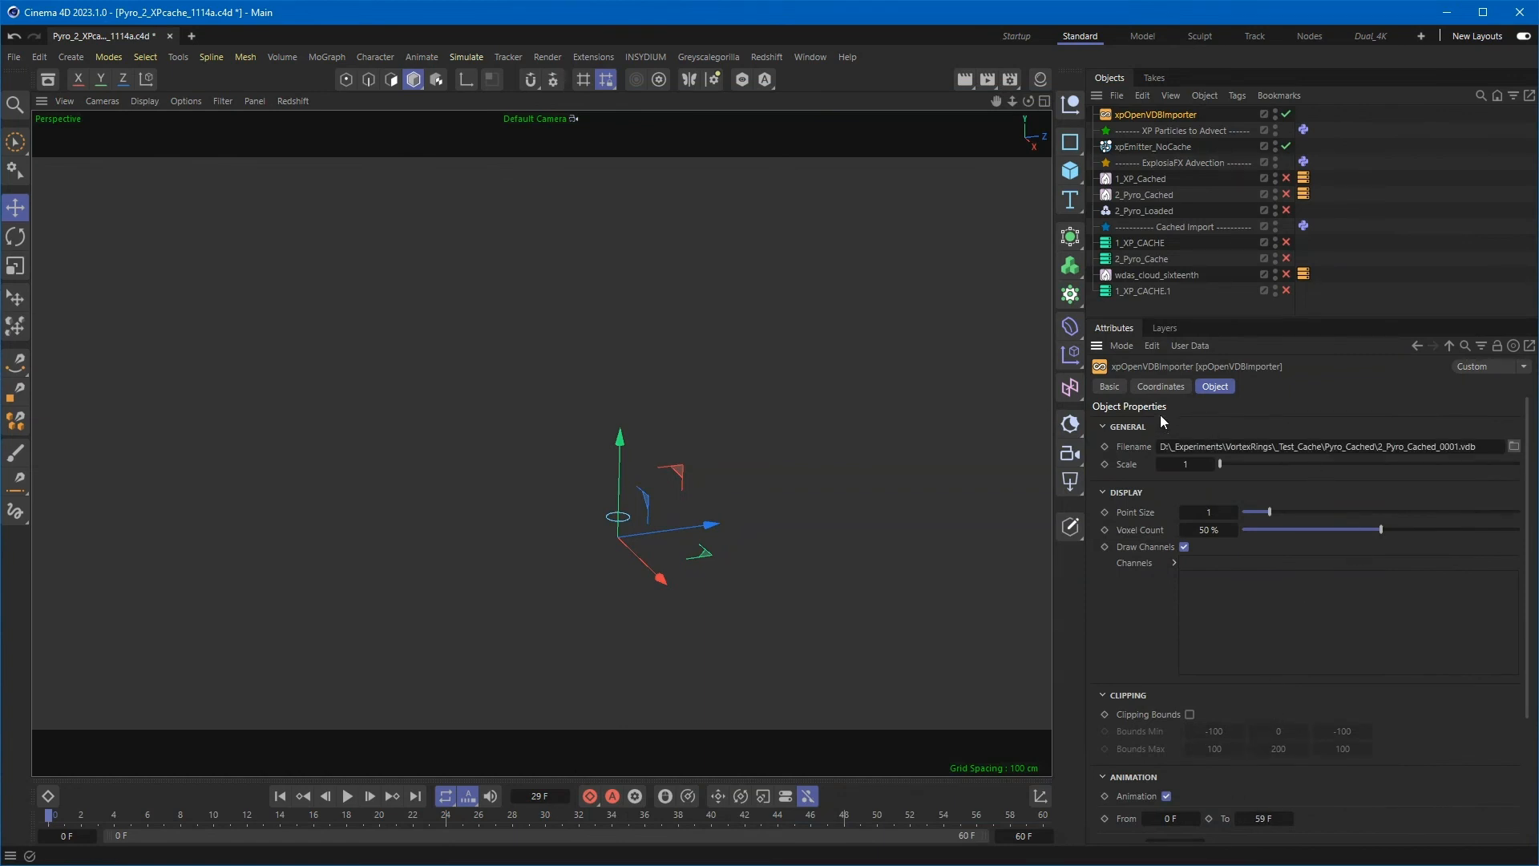